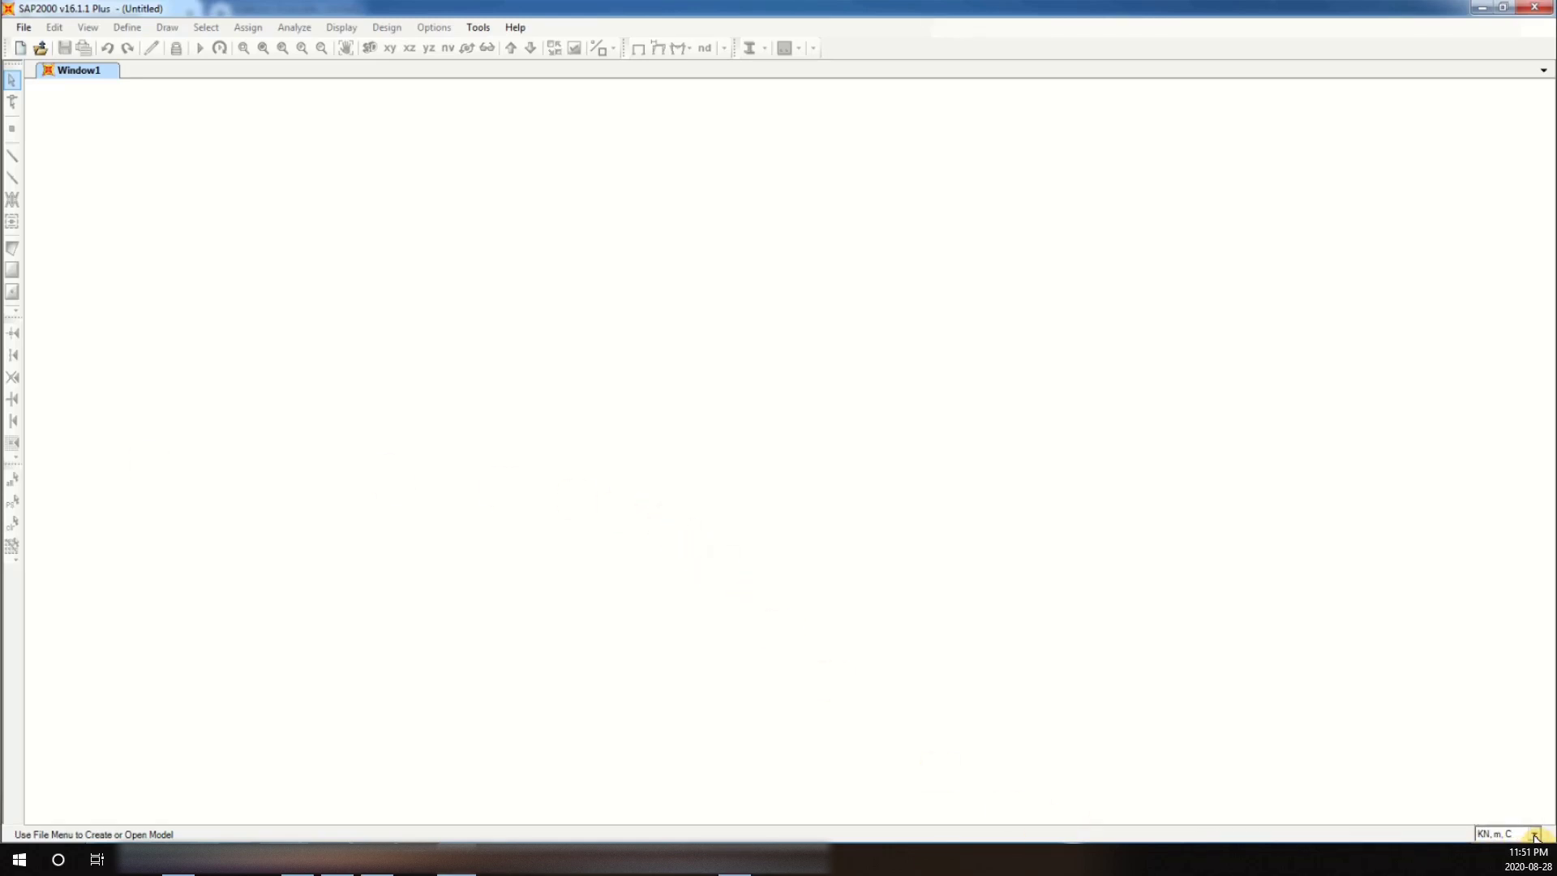
# Choose KN, m, C units and create a new model from the Blank template.
pyautogui.click(1534, 836)
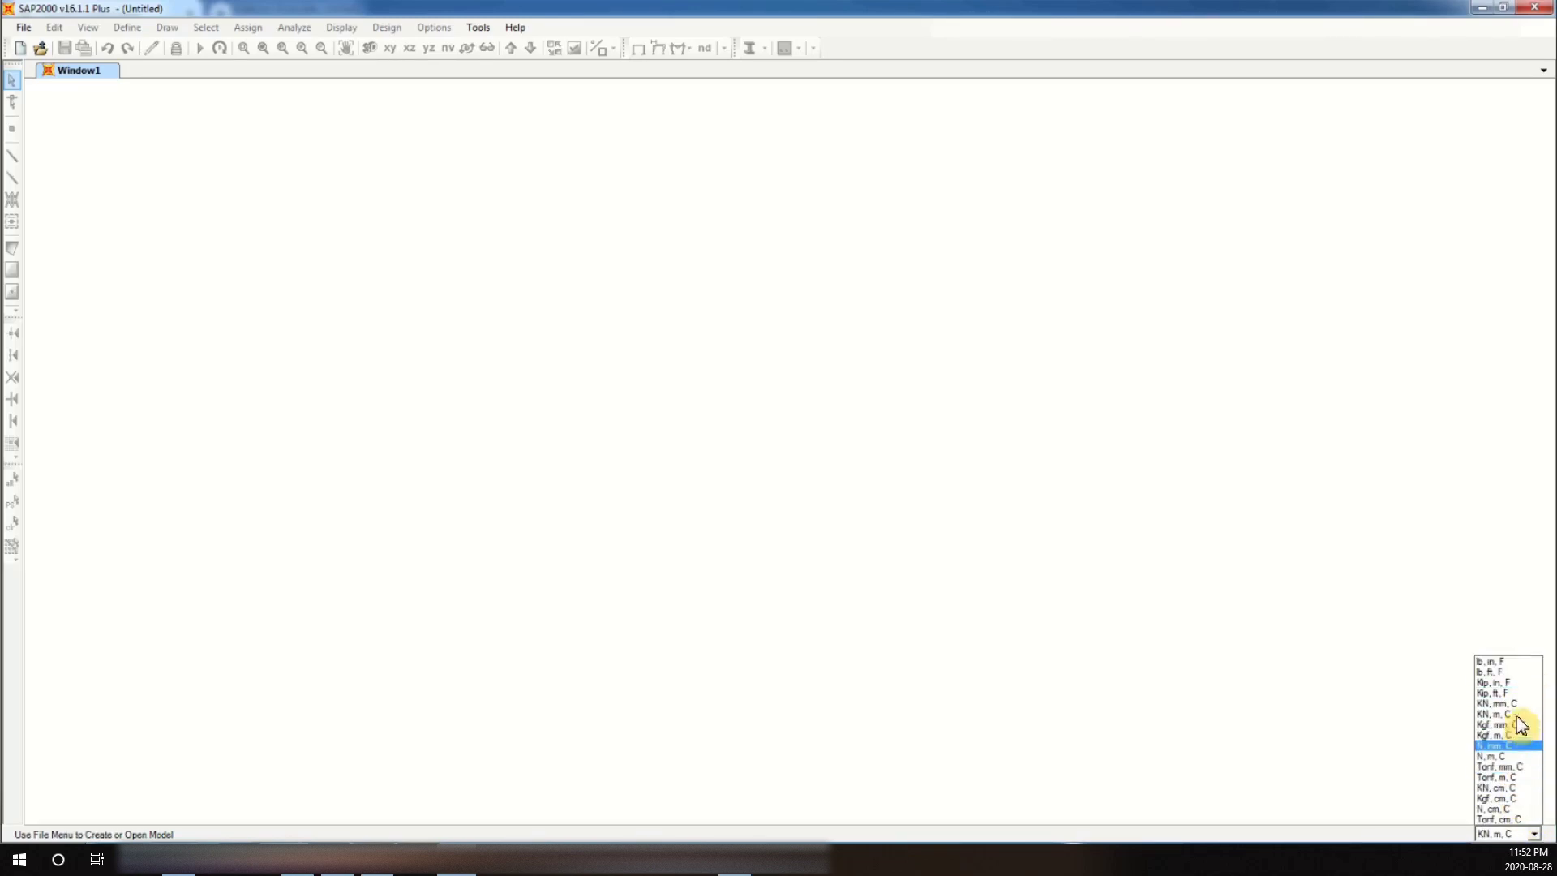
pyautogui.click(1498, 833)
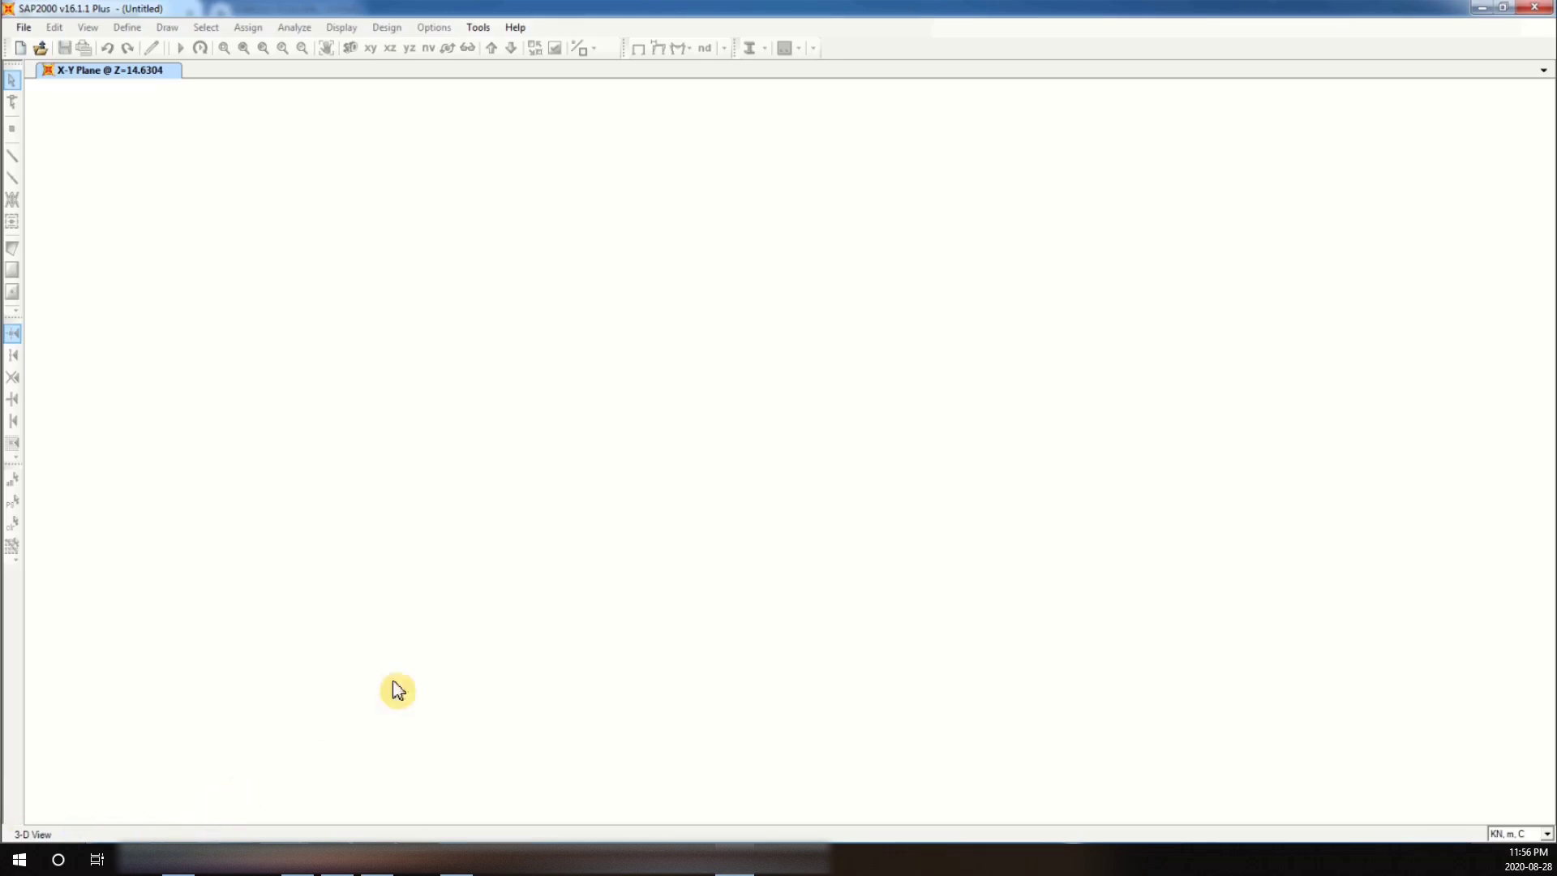
pyautogui.click(25, 29)
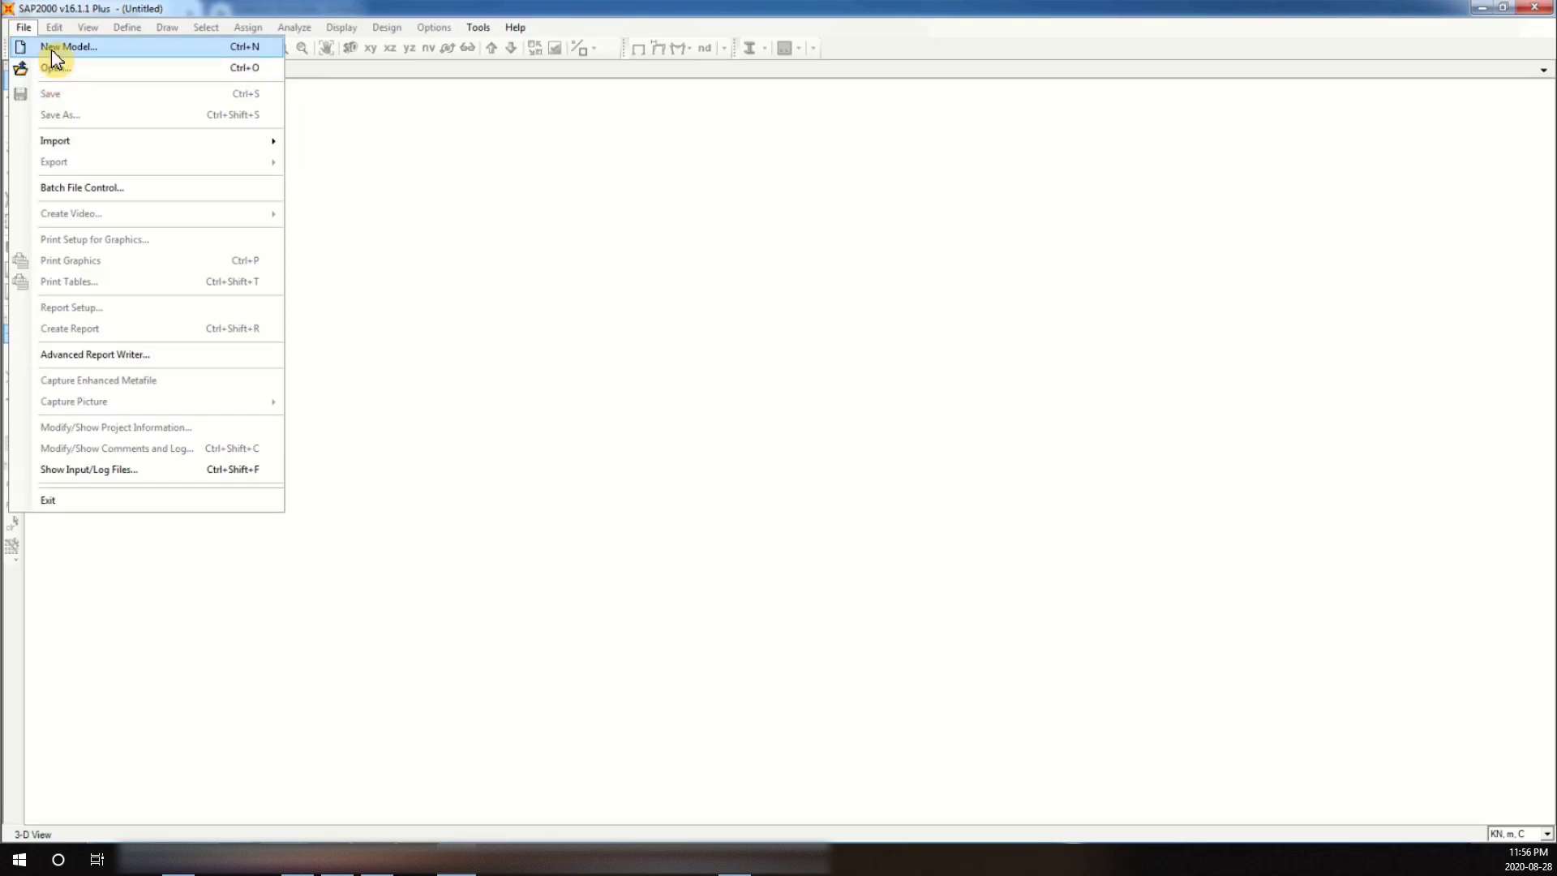
pyautogui.click(52, 50)
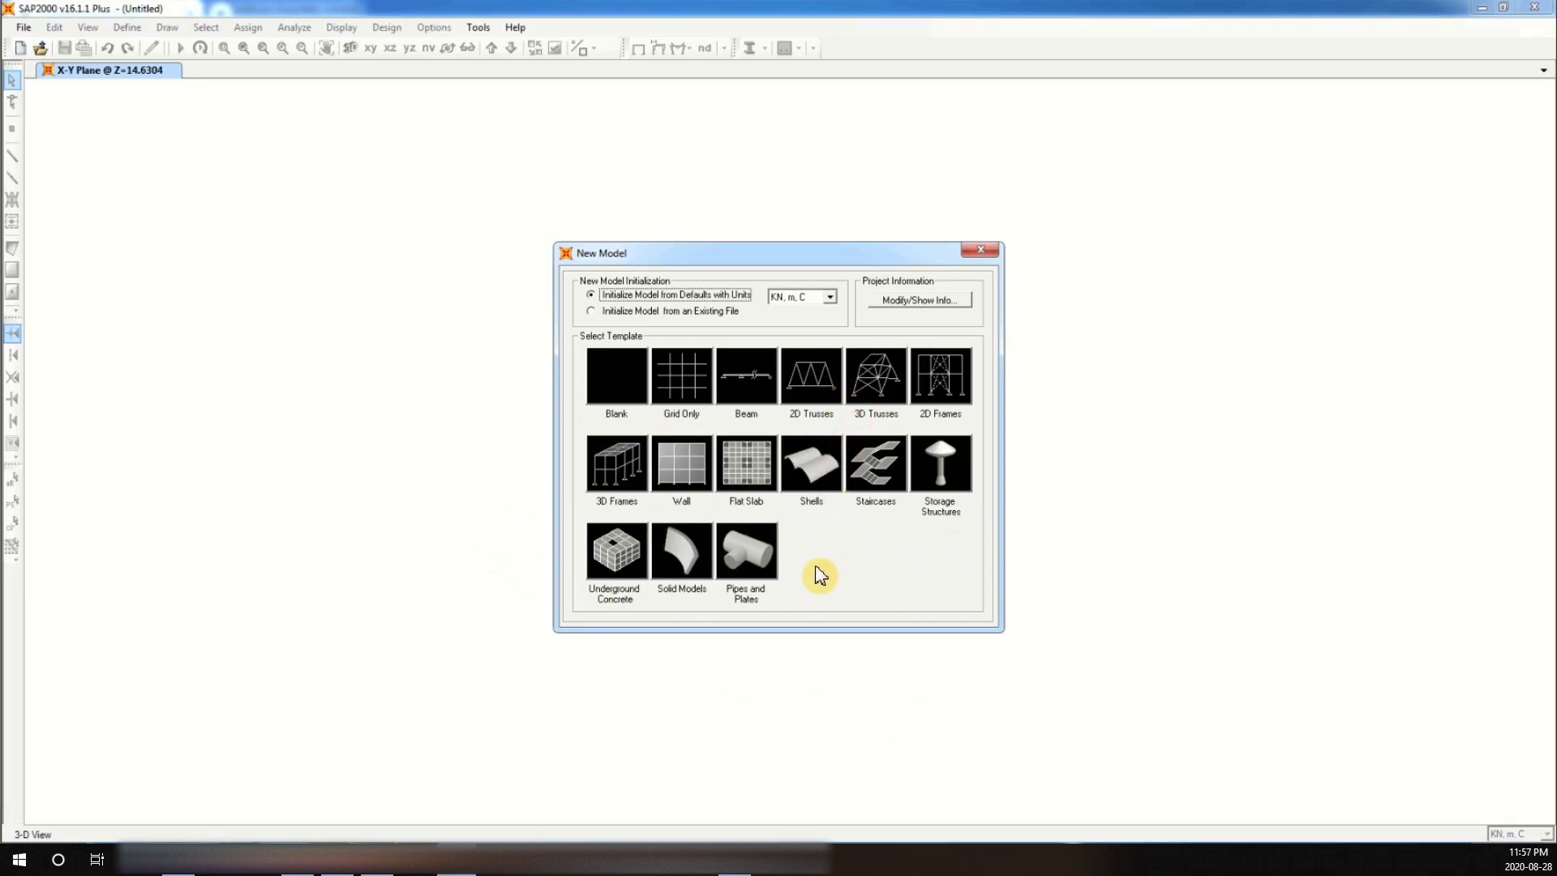
pyautogui.click(626, 375)
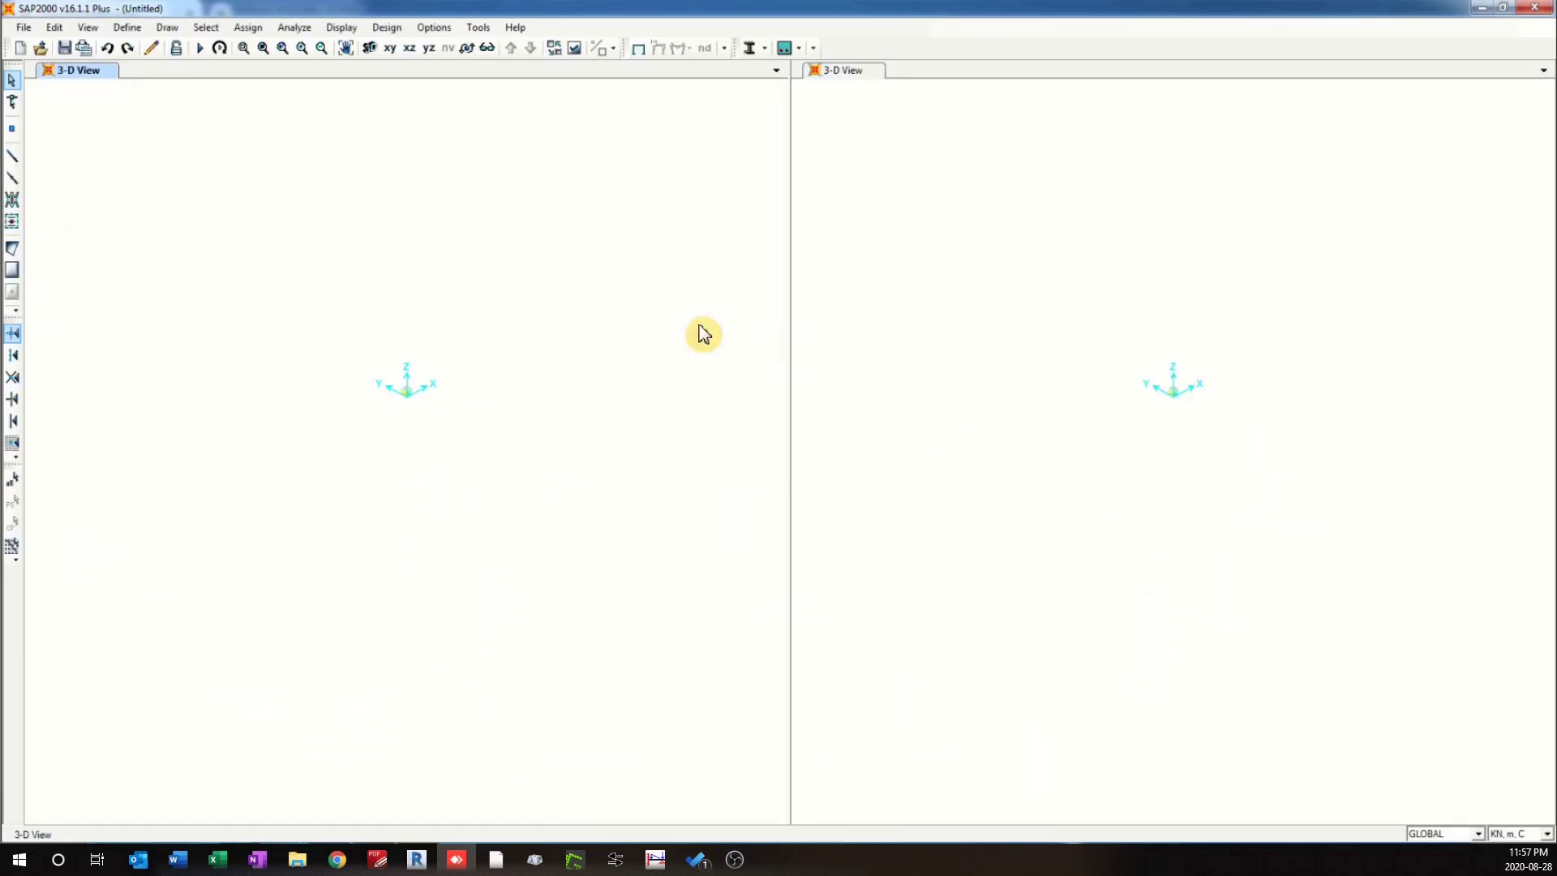
# Open the grid data of the GLOBAL coordinate system for modification.
pyautogui.rightClick(340, 256)
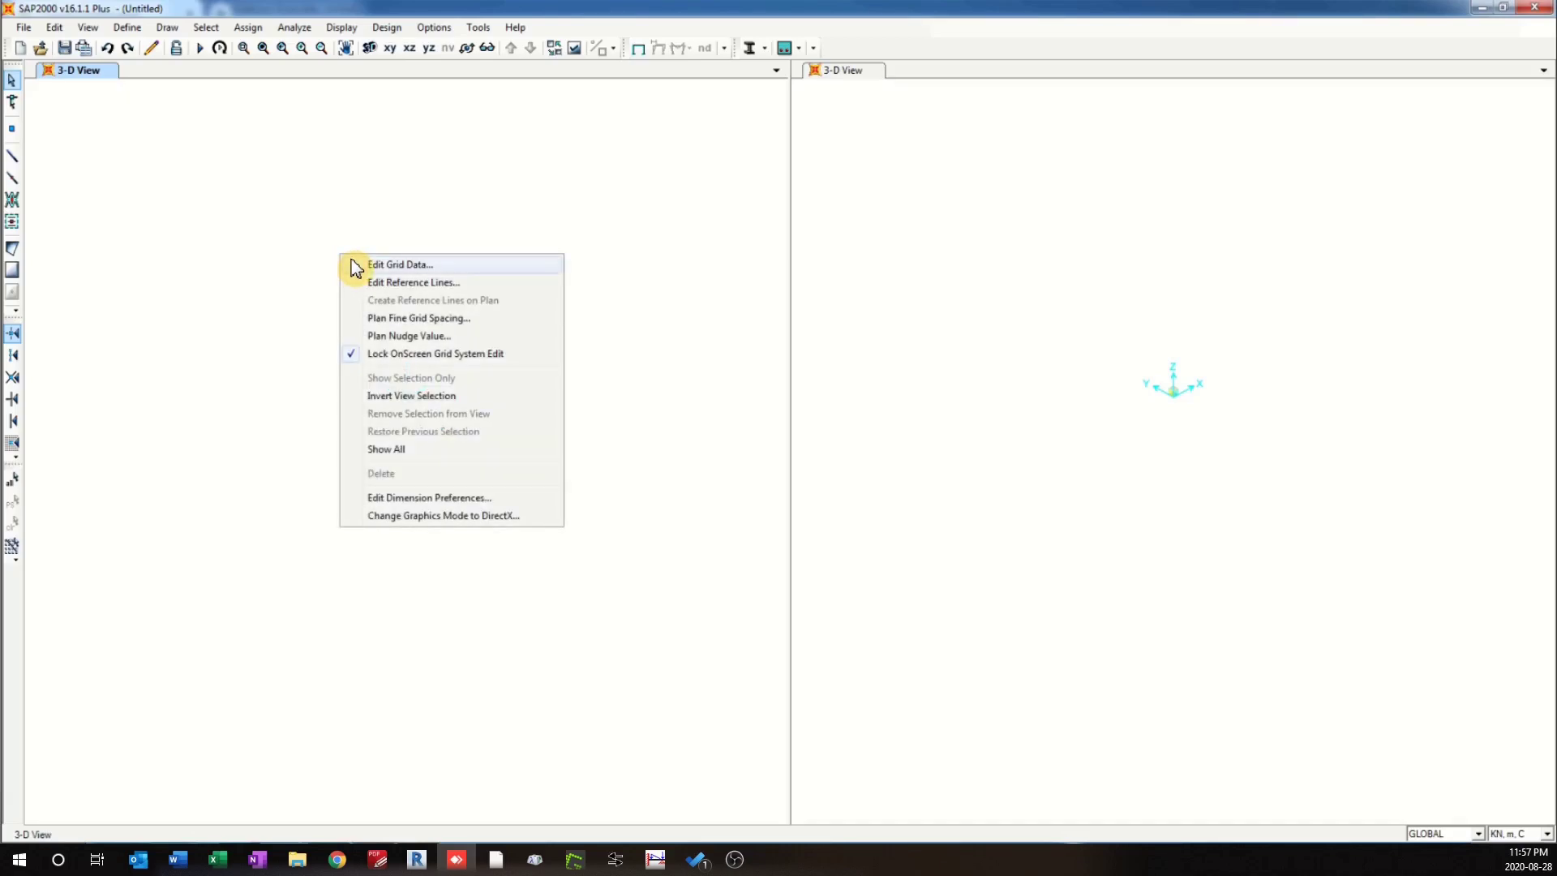
pyautogui.click(397, 265)
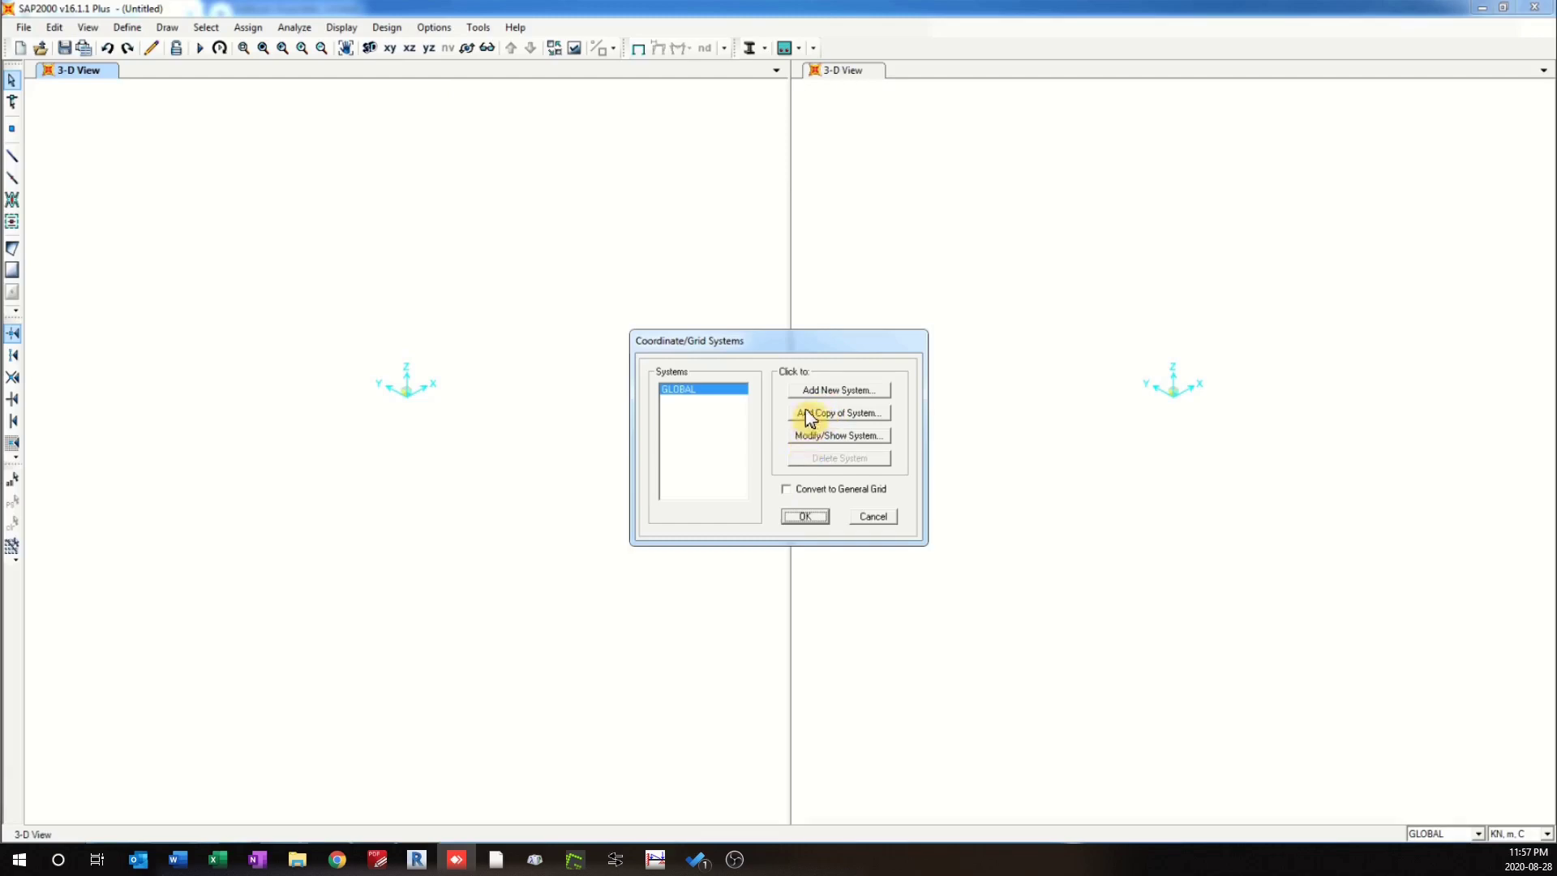
pyautogui.click(688, 395)
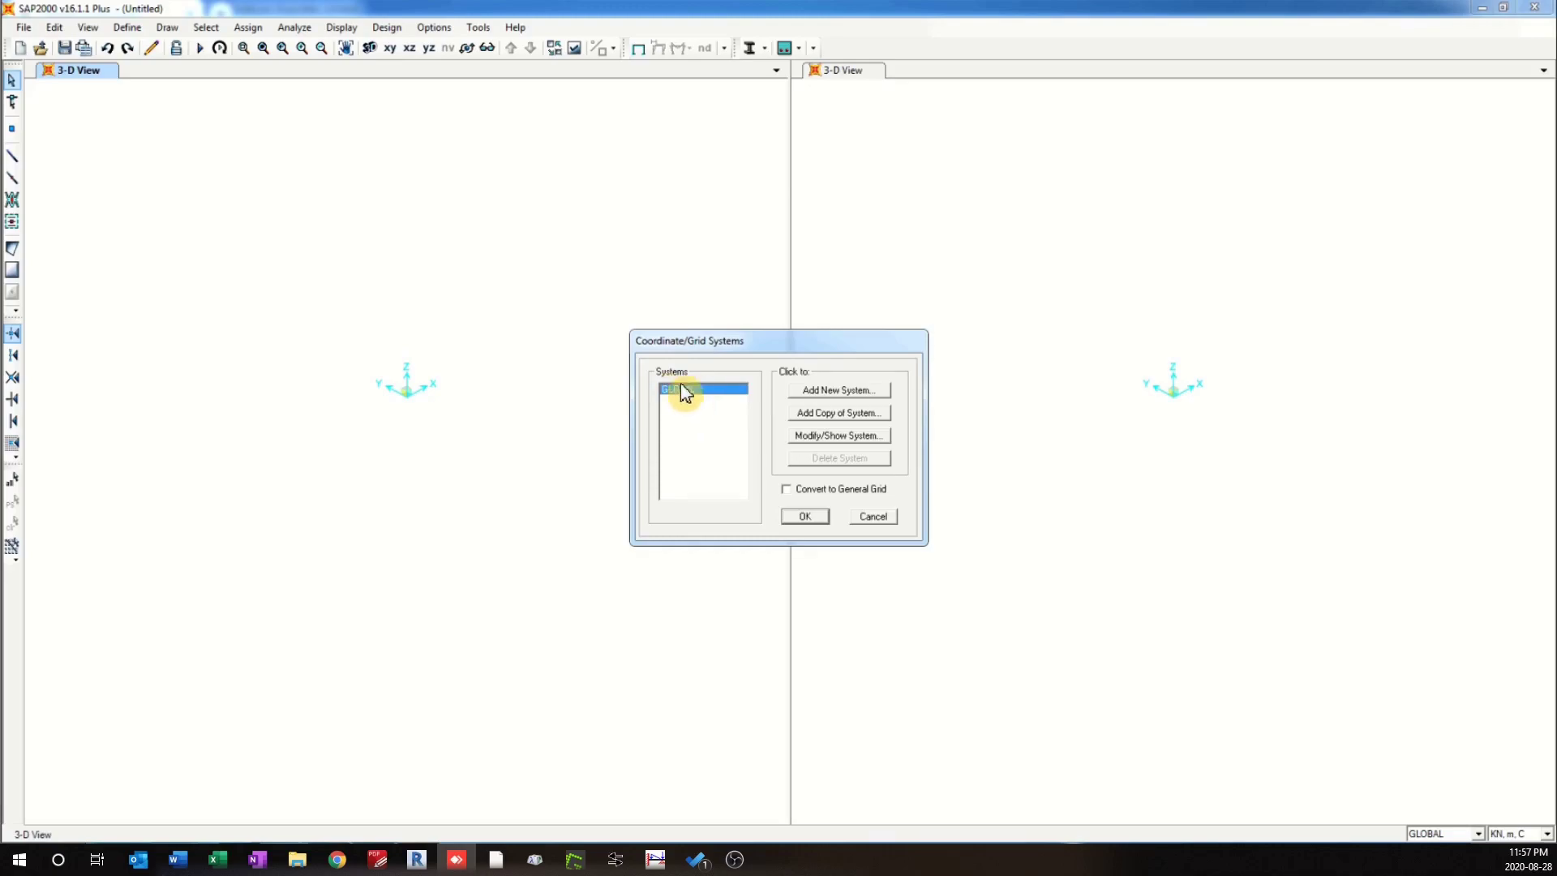
pyautogui.click(824, 435)
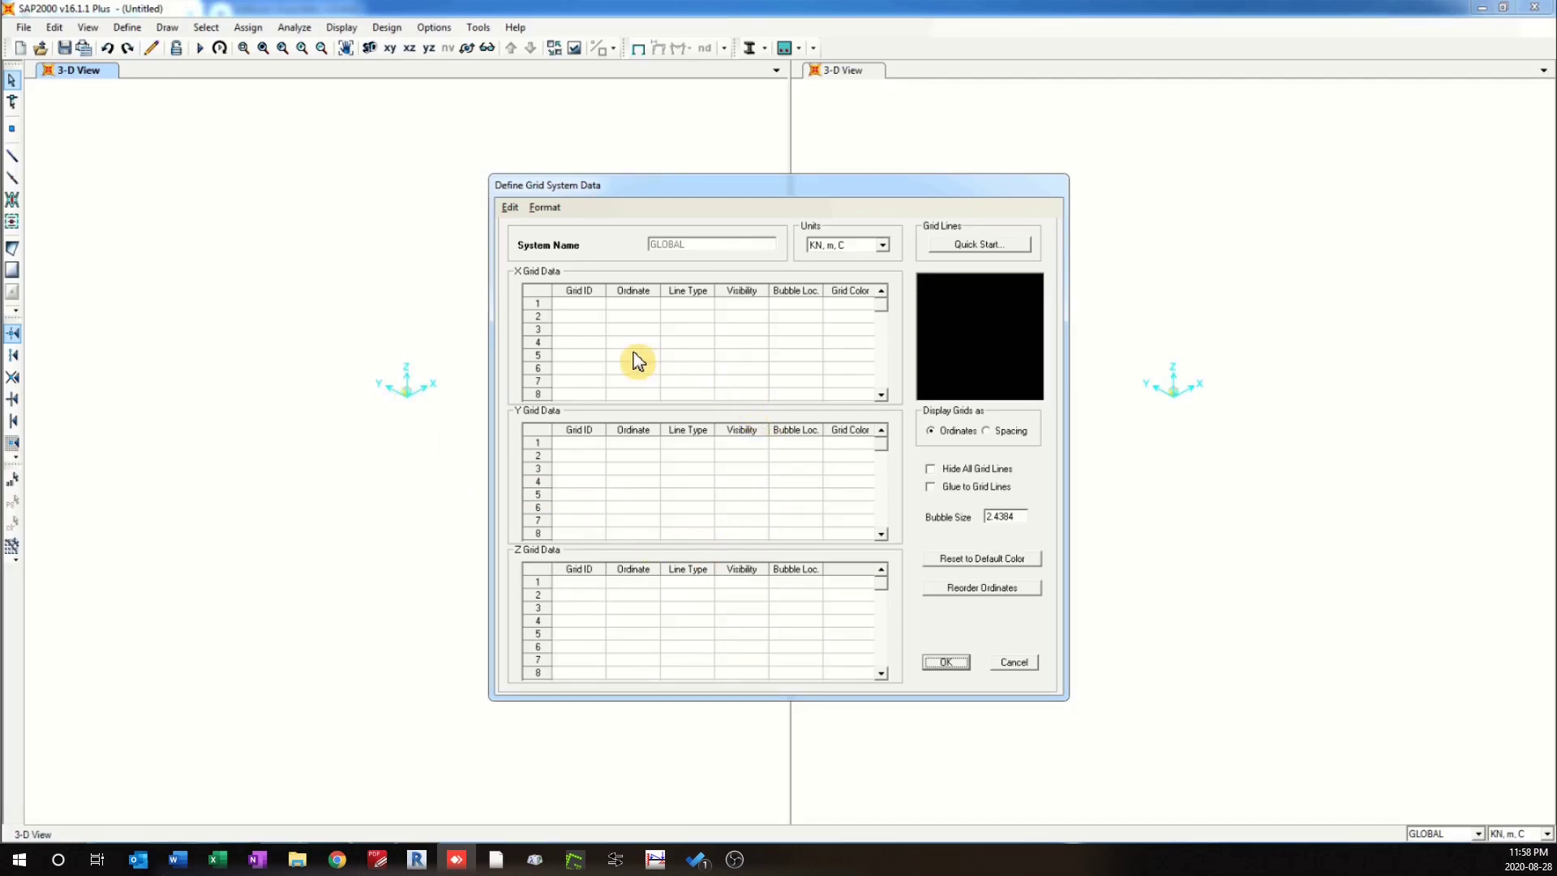
# Try defining X grid line 1 at ordinate 0 as Primary, shown, with its bubble at Start, and cancel the grid edits.
pyautogui.click(597, 314)
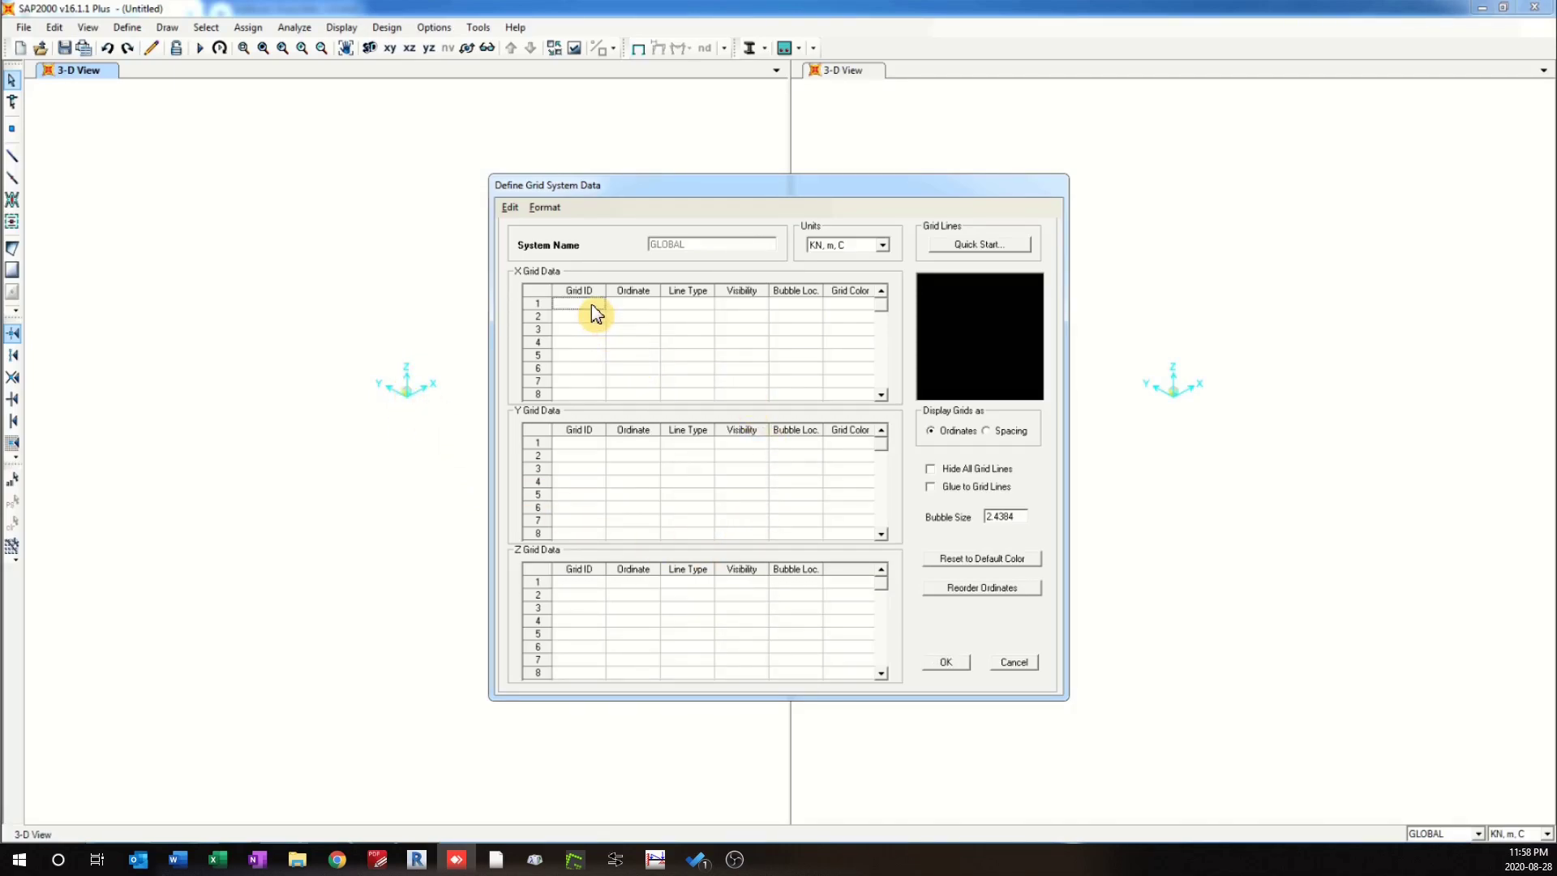
pyautogui.click(639, 312)
pyautogui.click(686, 315)
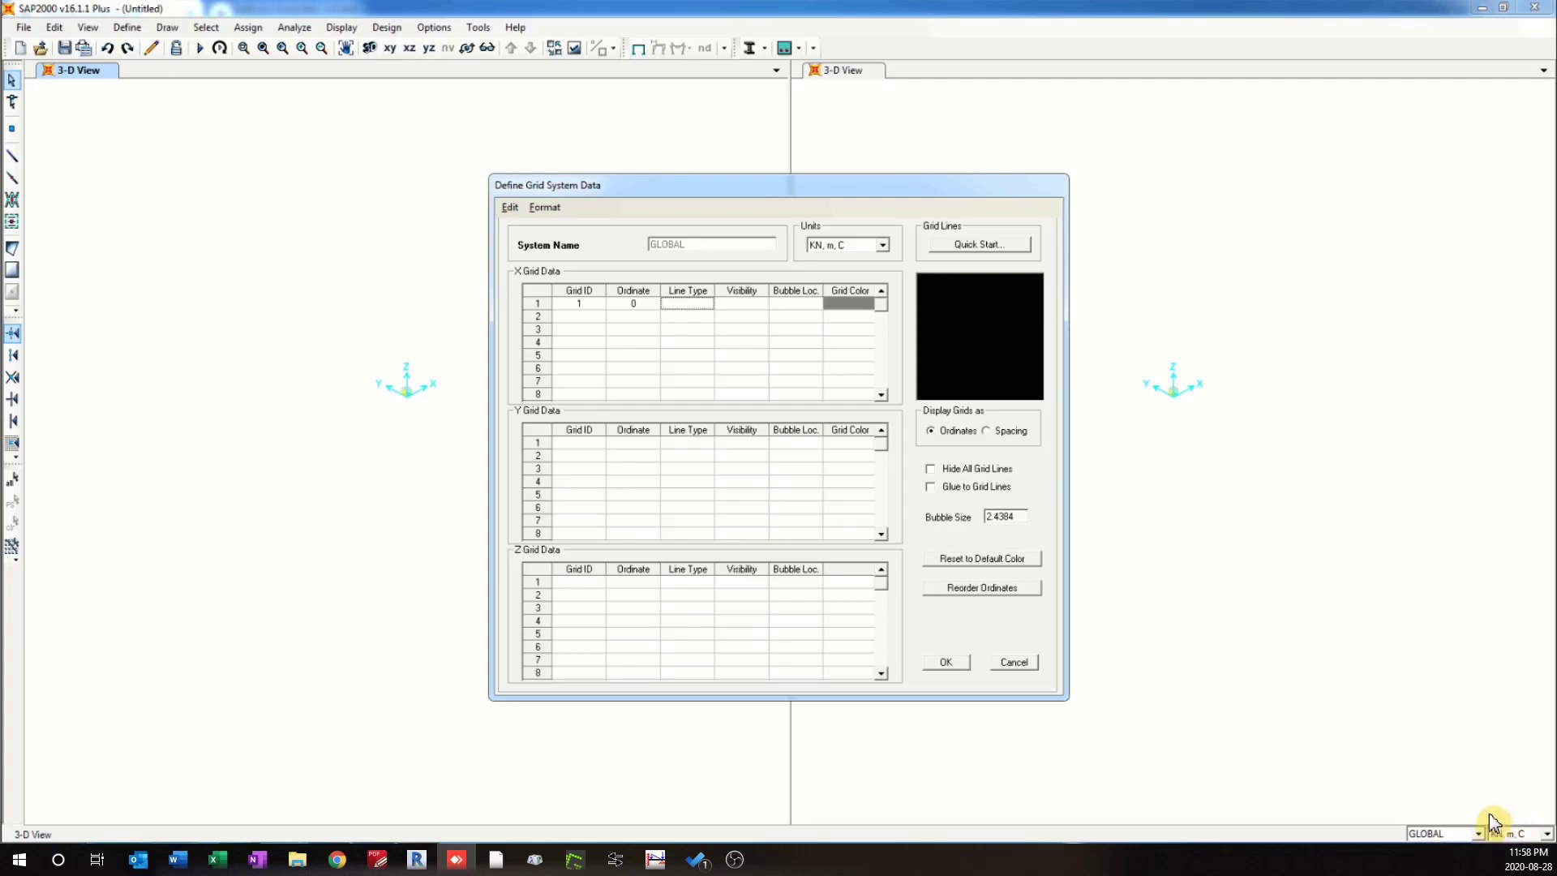
pyautogui.click(696, 307)
pyautogui.click(730, 306)
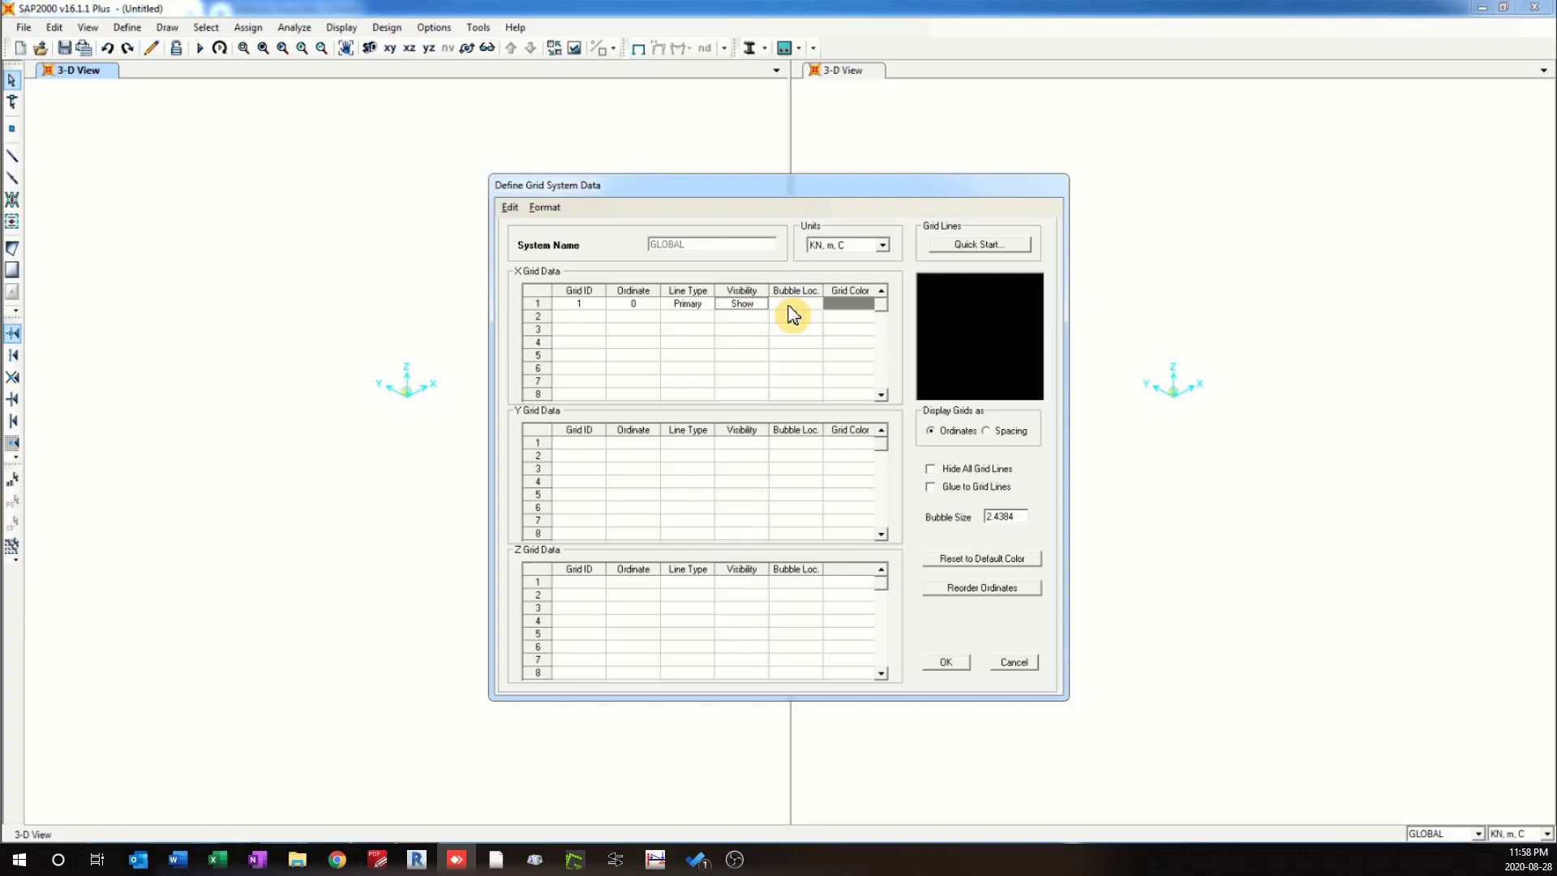
pyautogui.click(789, 306)
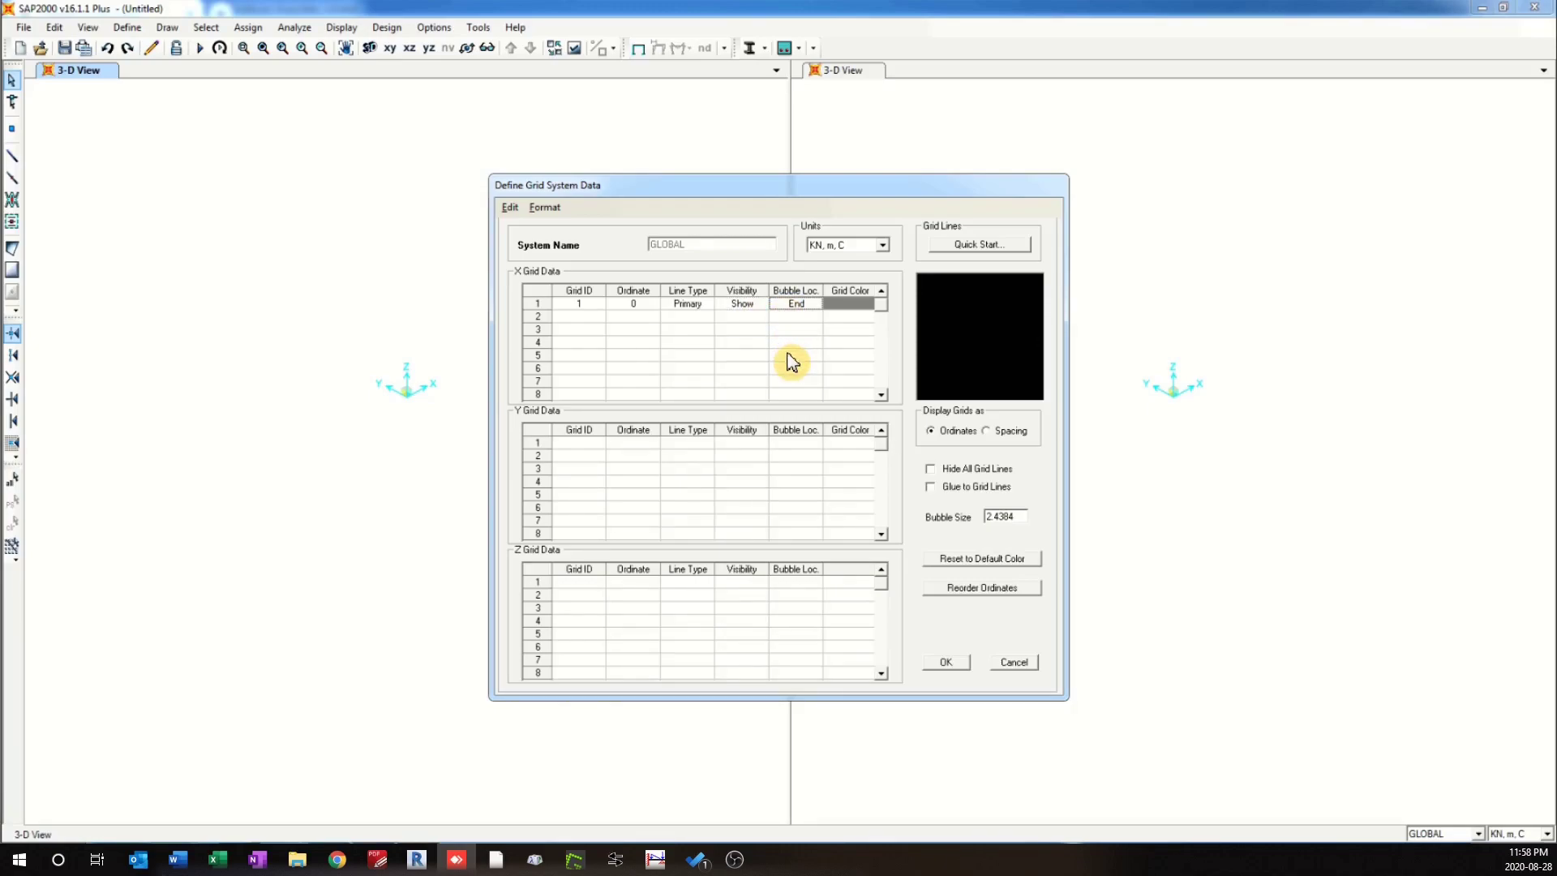
pyautogui.click(795, 306)
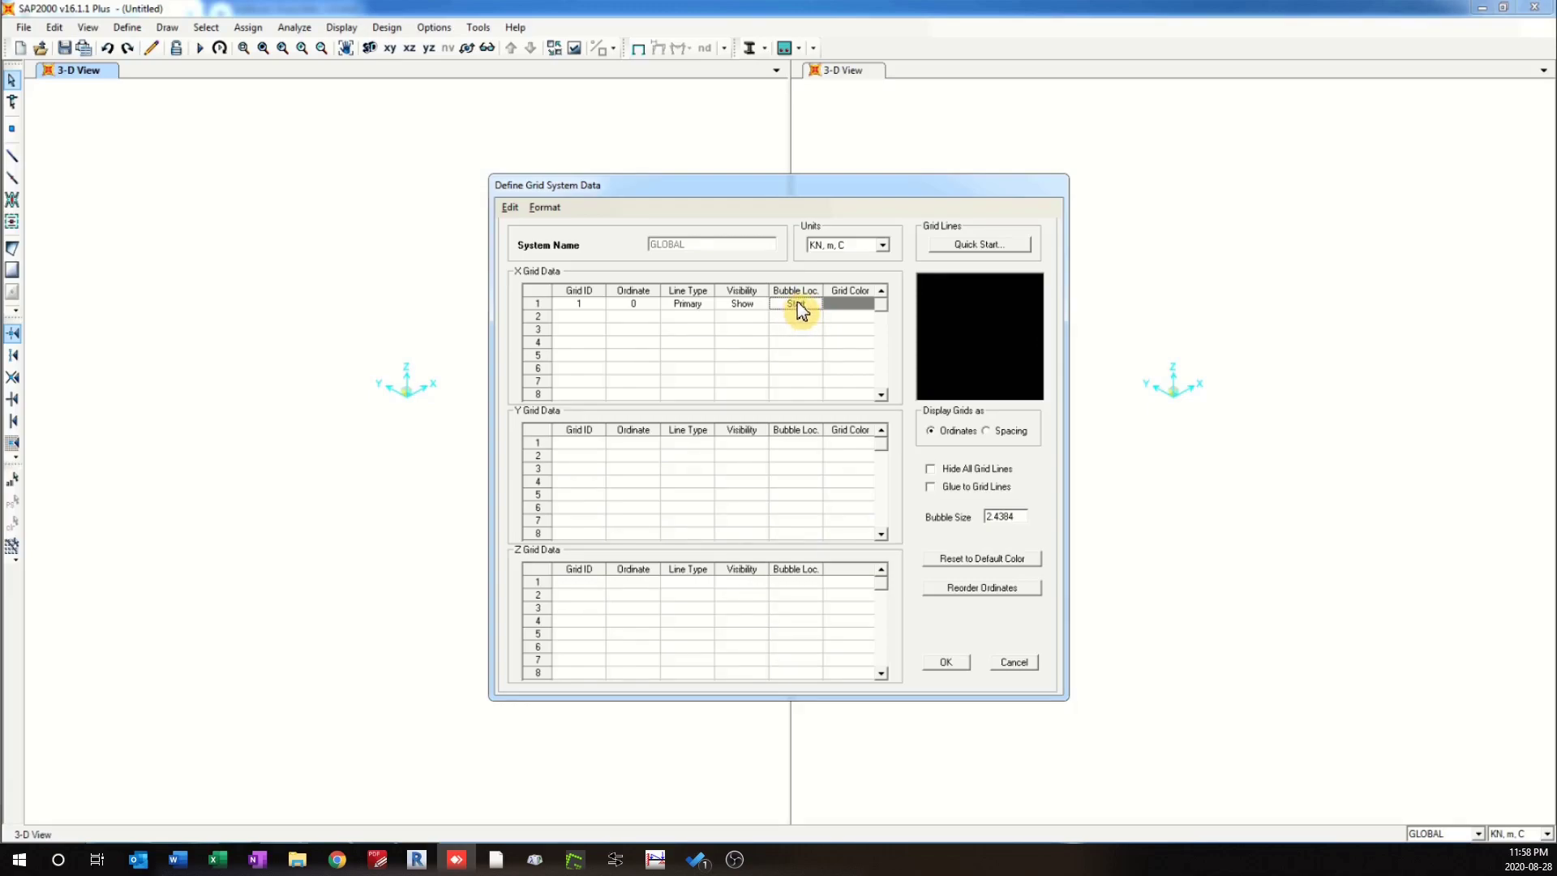
pyautogui.click(742, 311)
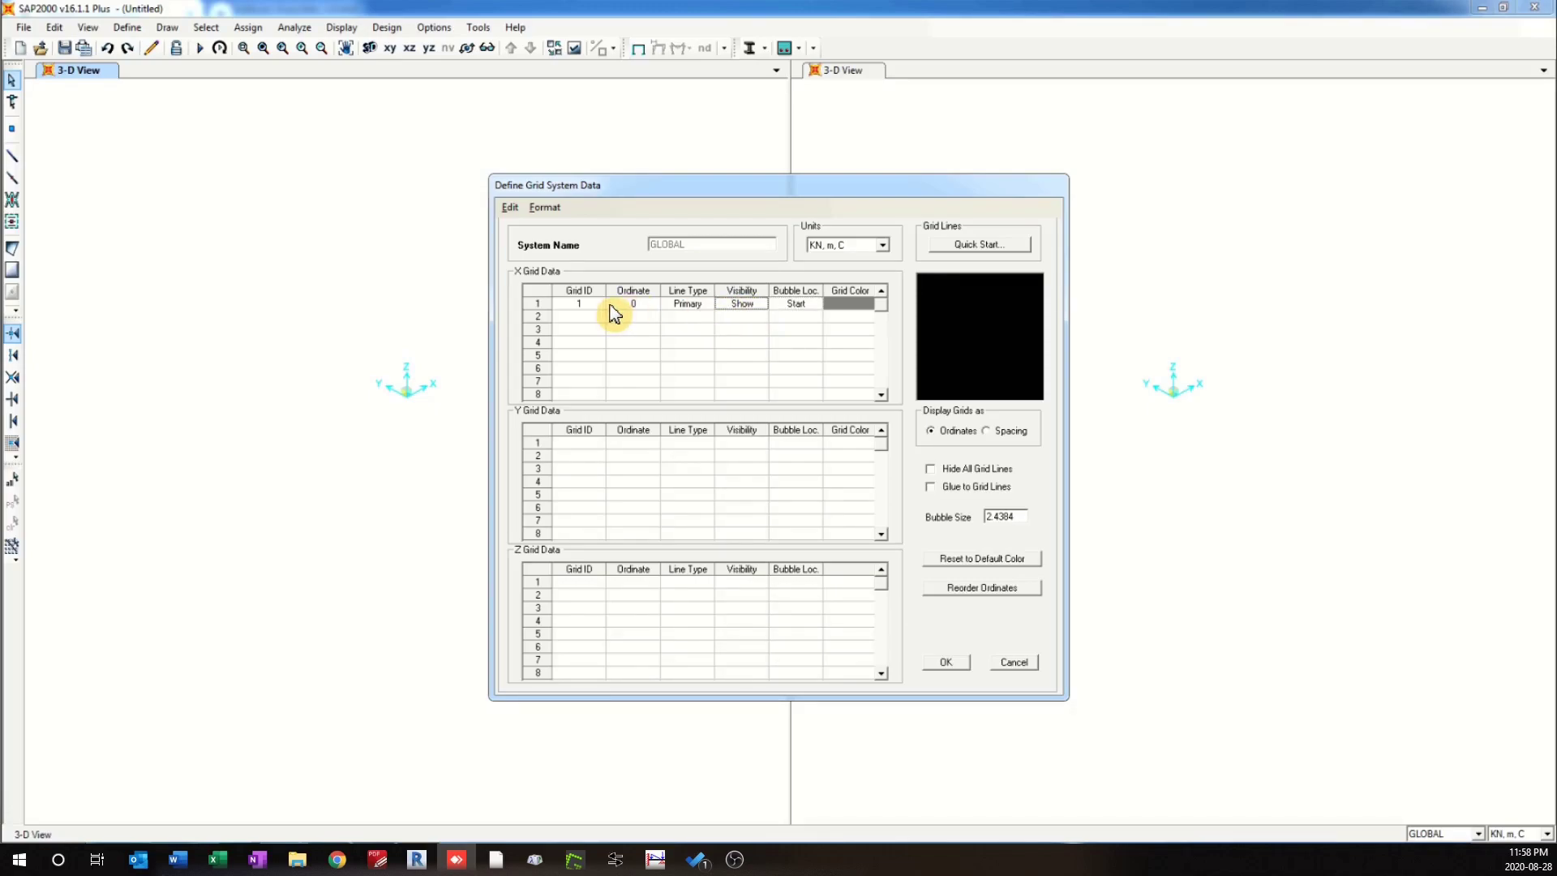
pyautogui.click(699, 307)
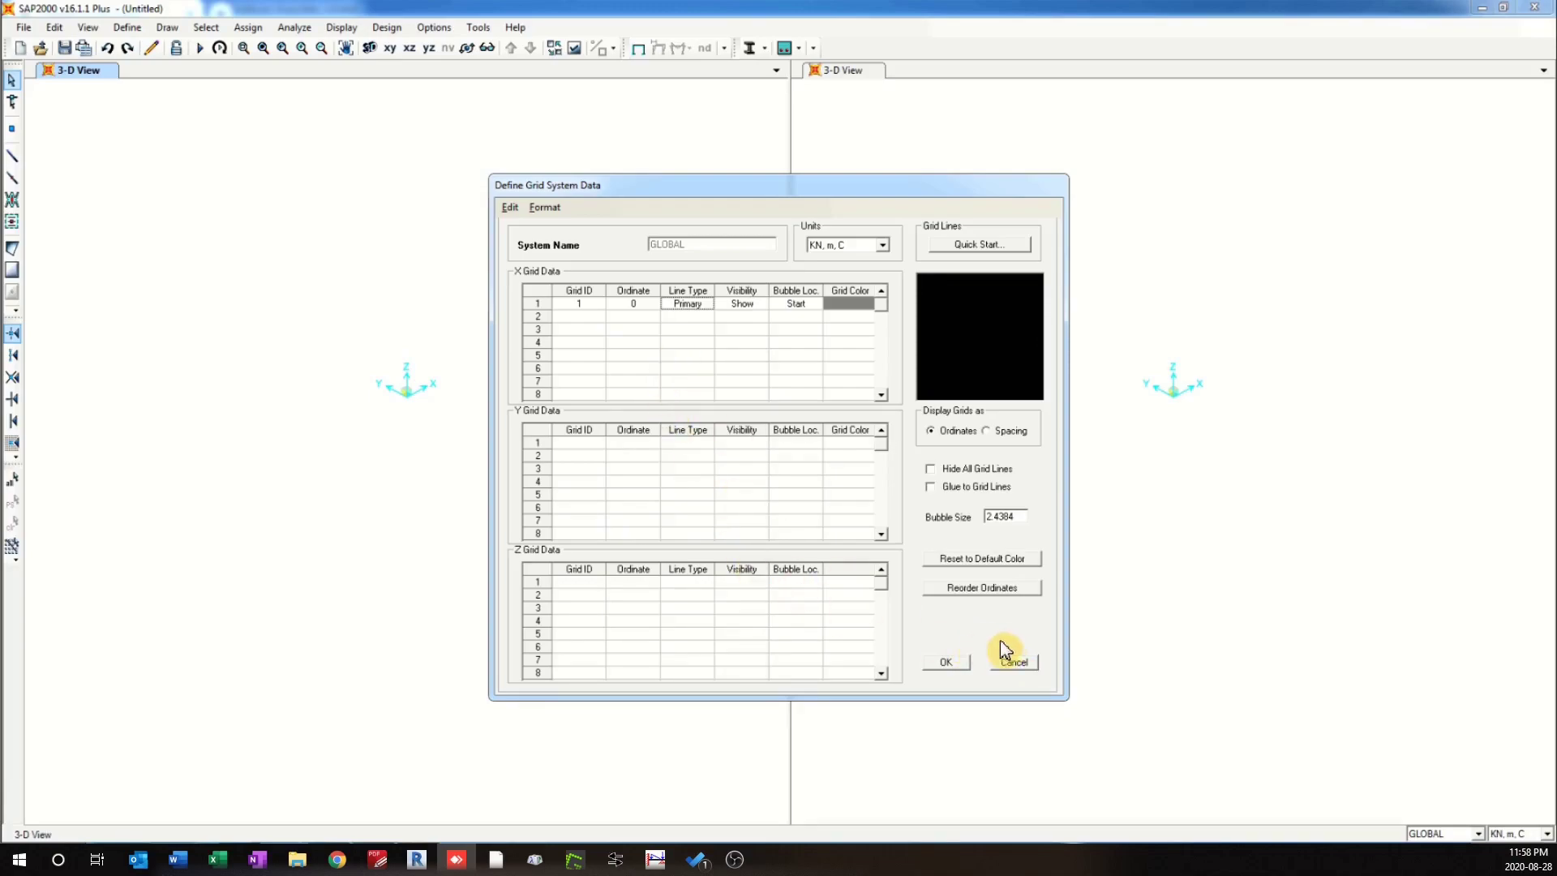
pyautogui.click(1015, 662)
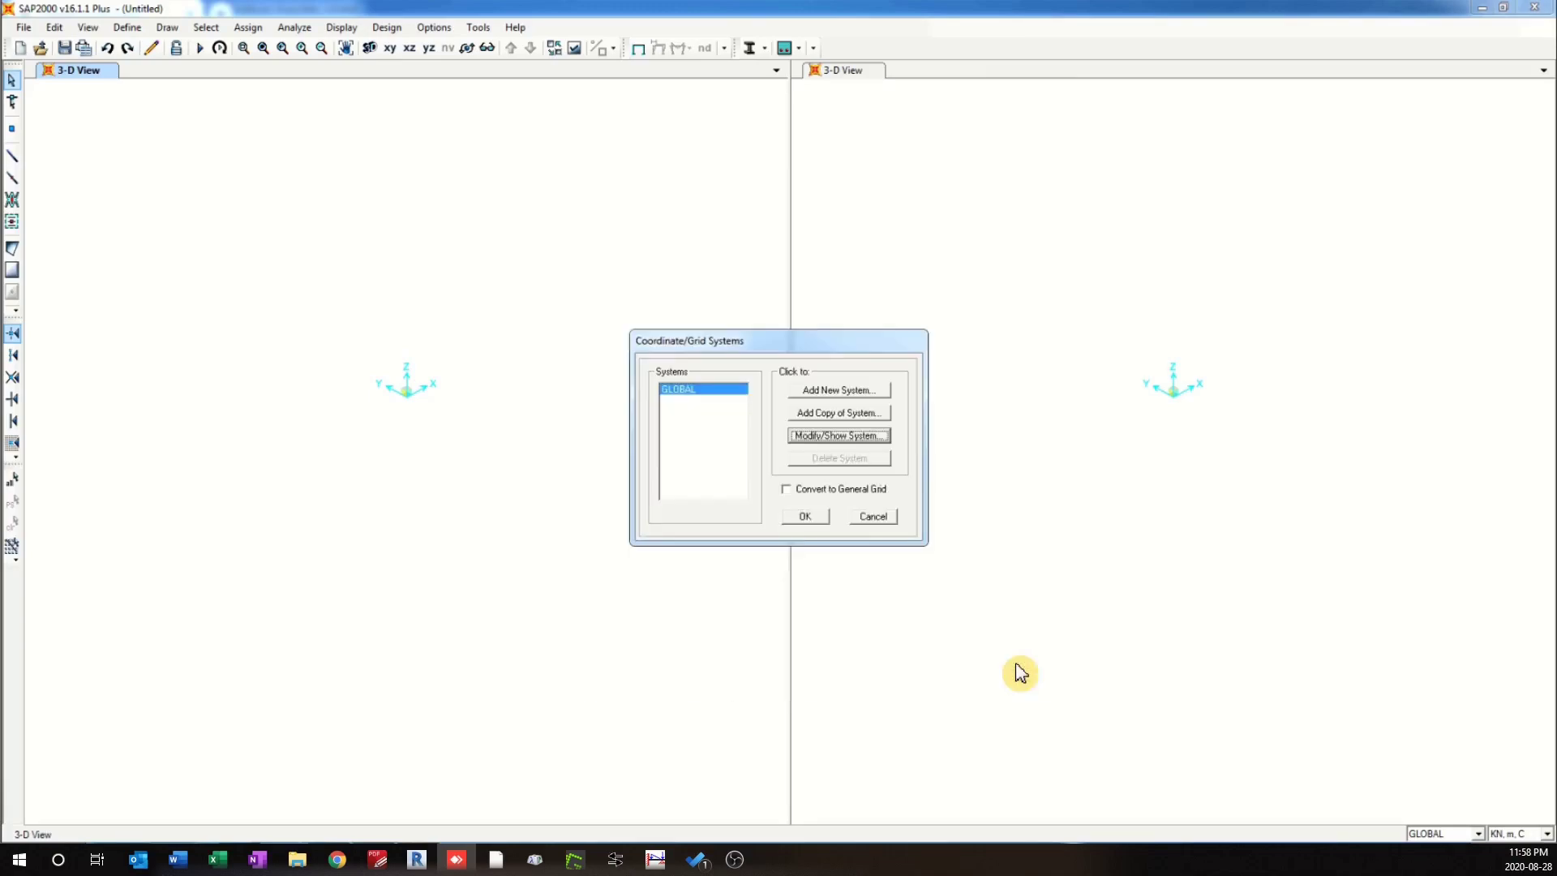
pyautogui.click(886, 520)
# Start a new model from the Grid Only template, discarding the changes to the blank model.
pyautogui.click(24, 27)
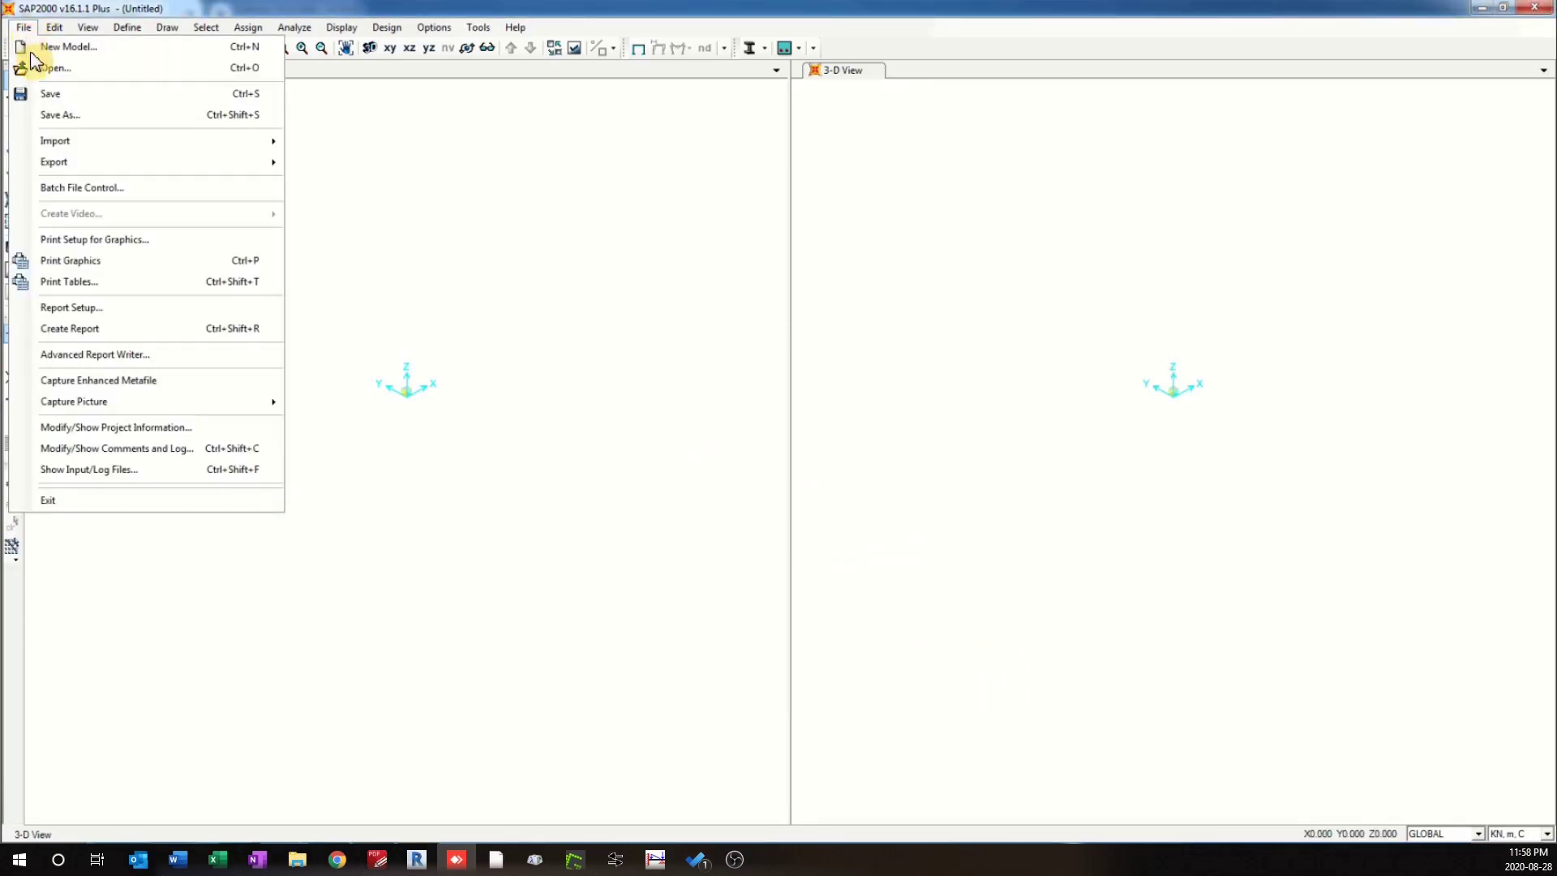
pyautogui.click(34, 29)
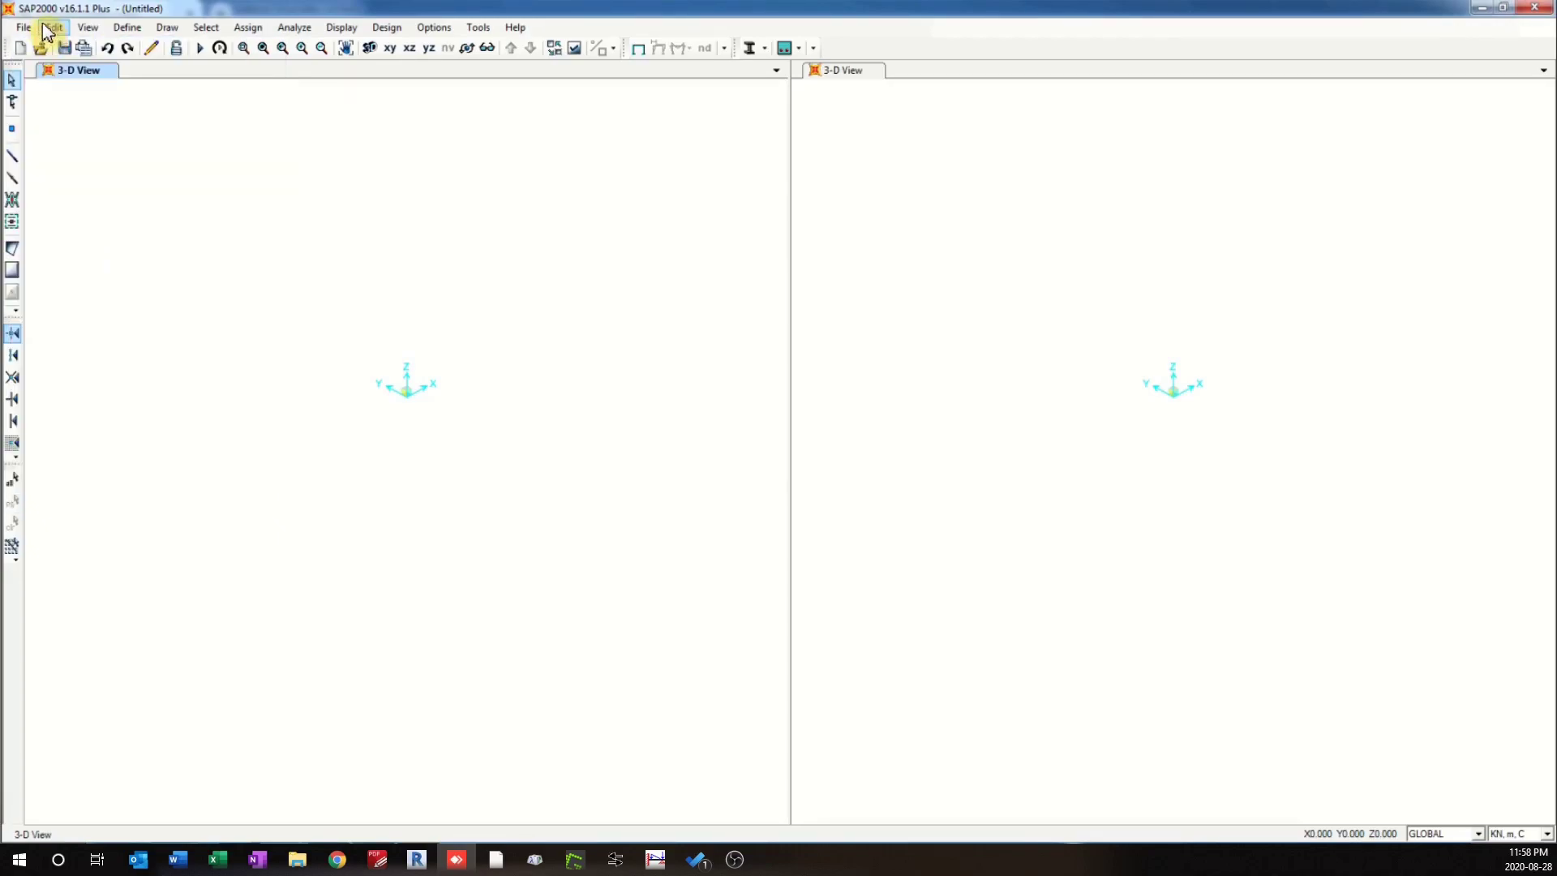
pyautogui.click(30, 32)
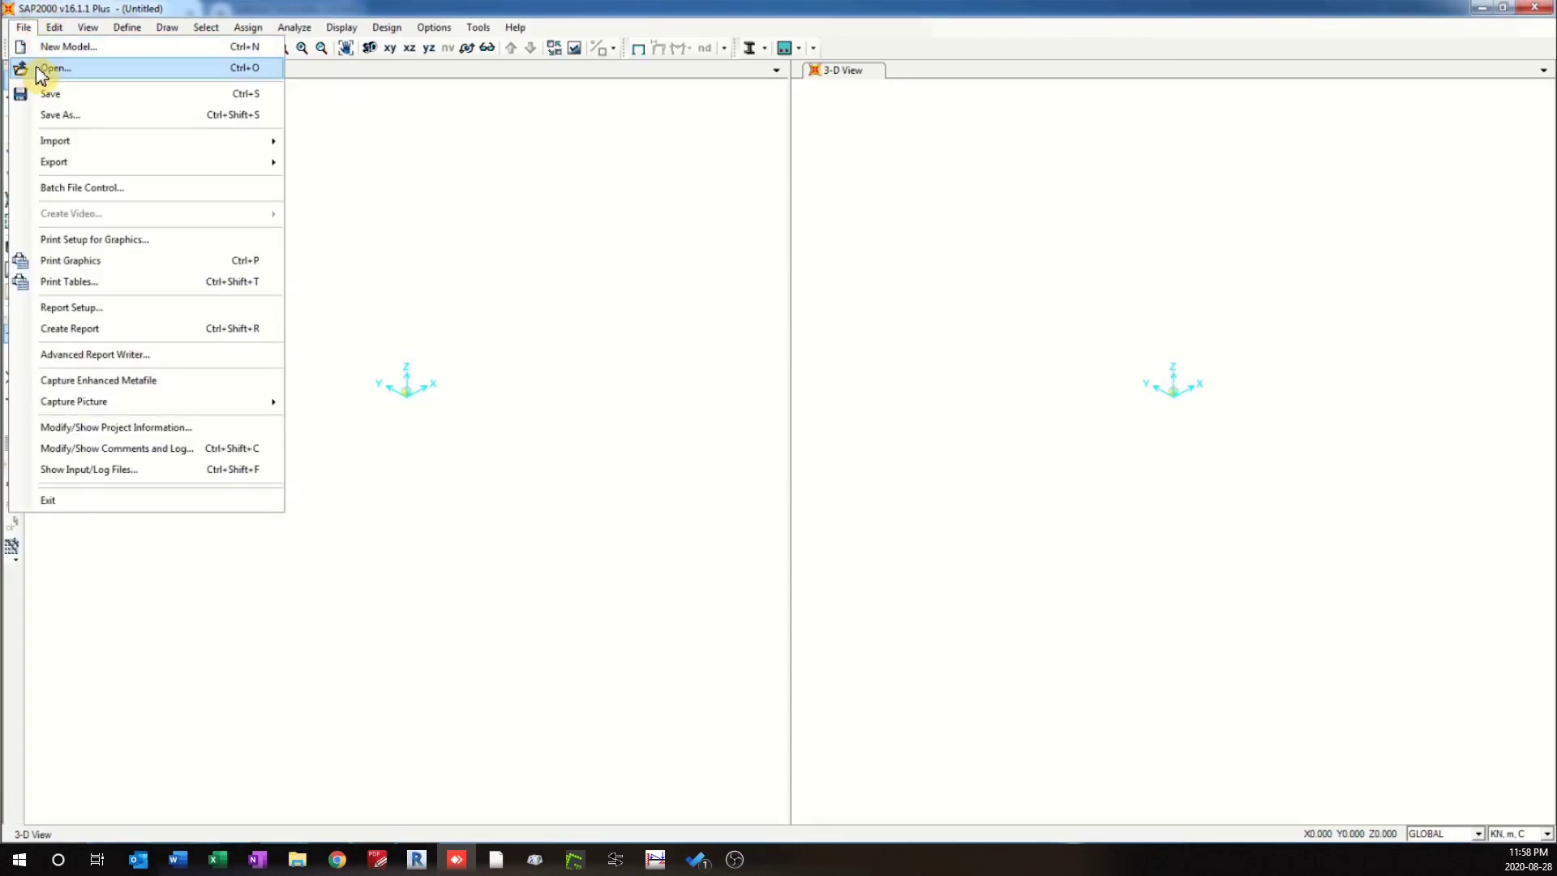
pyautogui.click(49, 47)
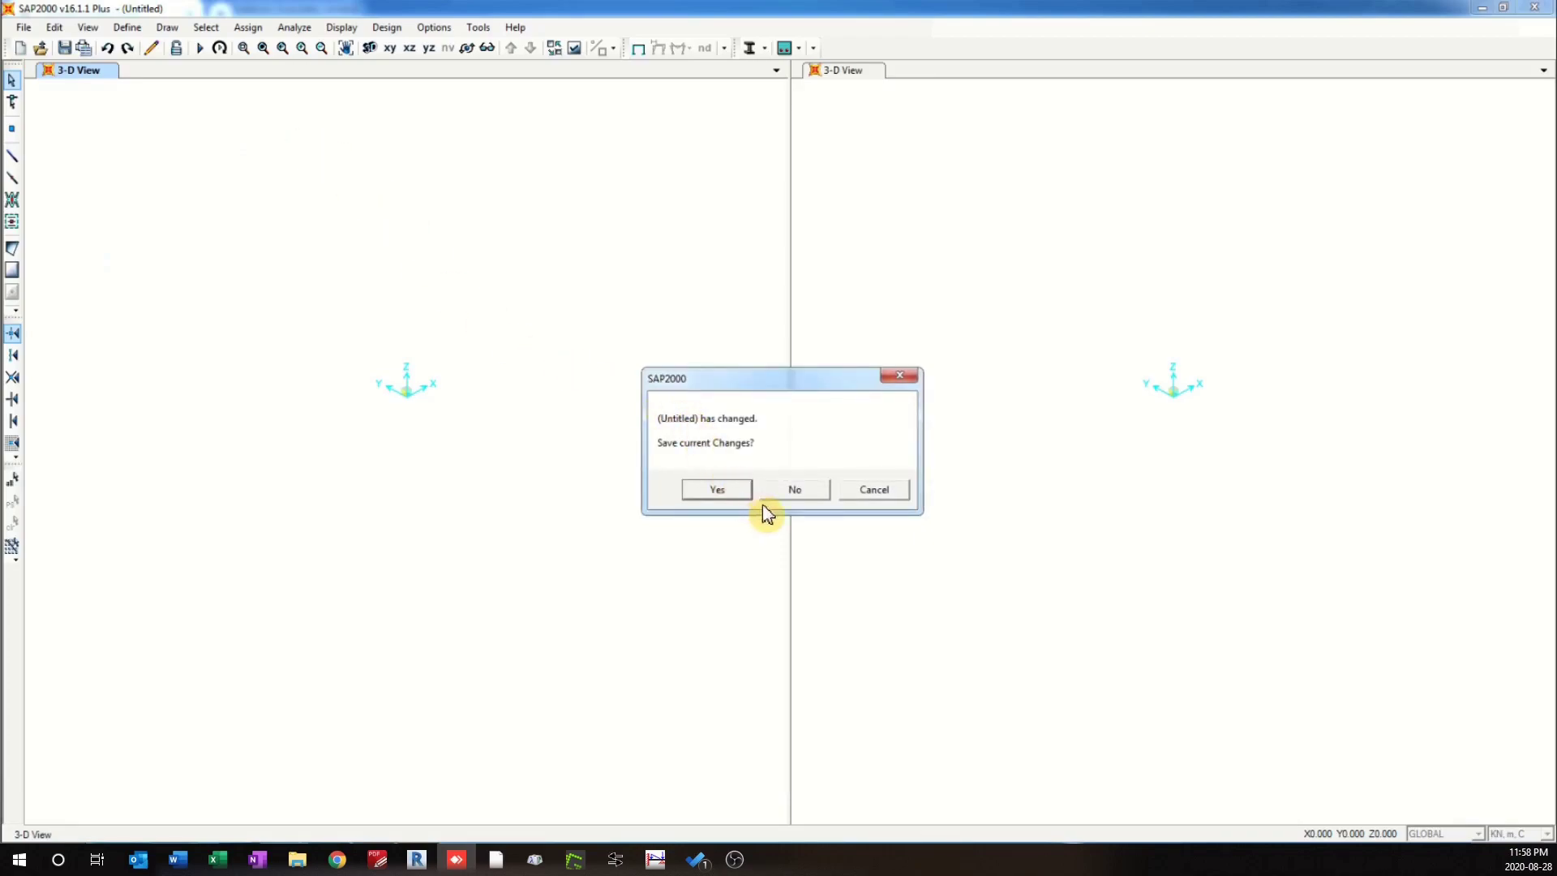
pyautogui.click(793, 490)
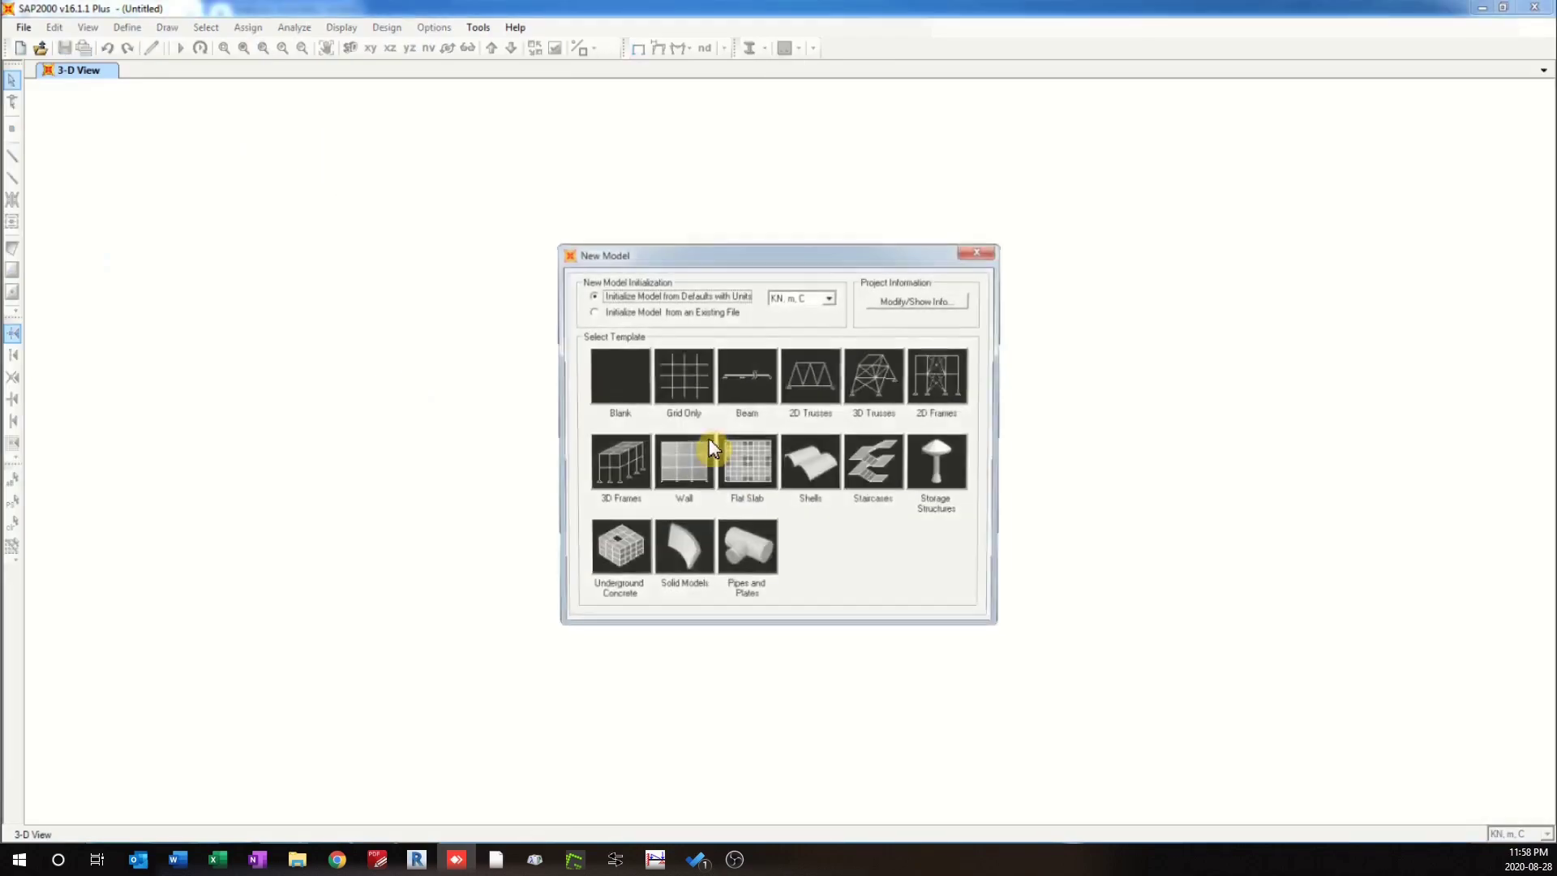
pyautogui.click(673, 375)
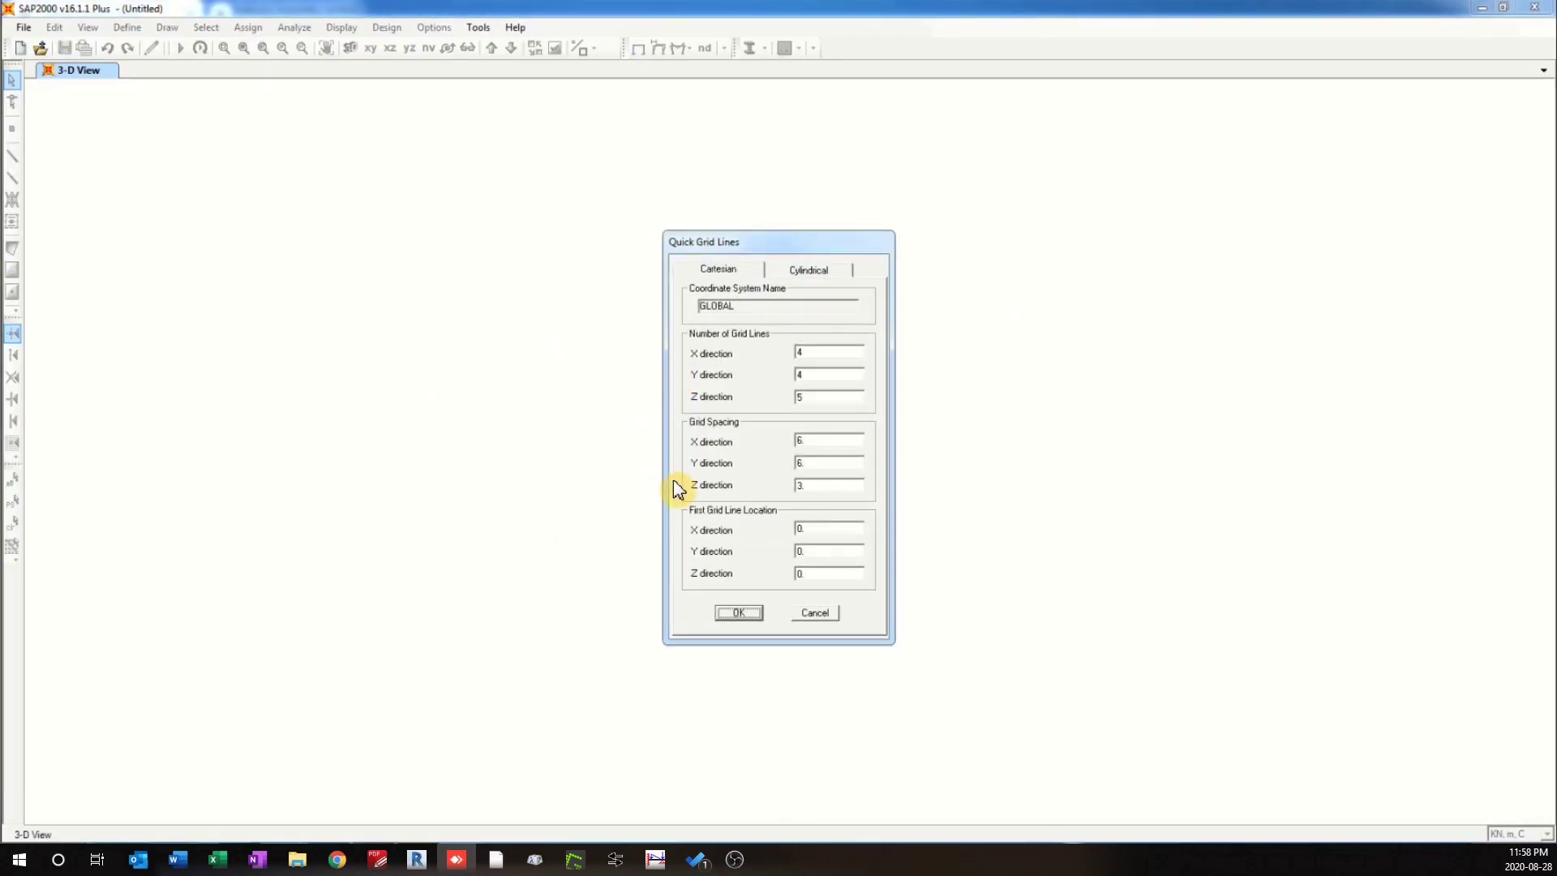
# Create a Cartesian grid with 3 X, 4 Y and 5 Z lines, spaced 4, 6 and 3 m respectively.
pyautogui.click(799, 273)
pyautogui.click(739, 273)
pyautogui.click(809, 351)
pyautogui.press('Tab')
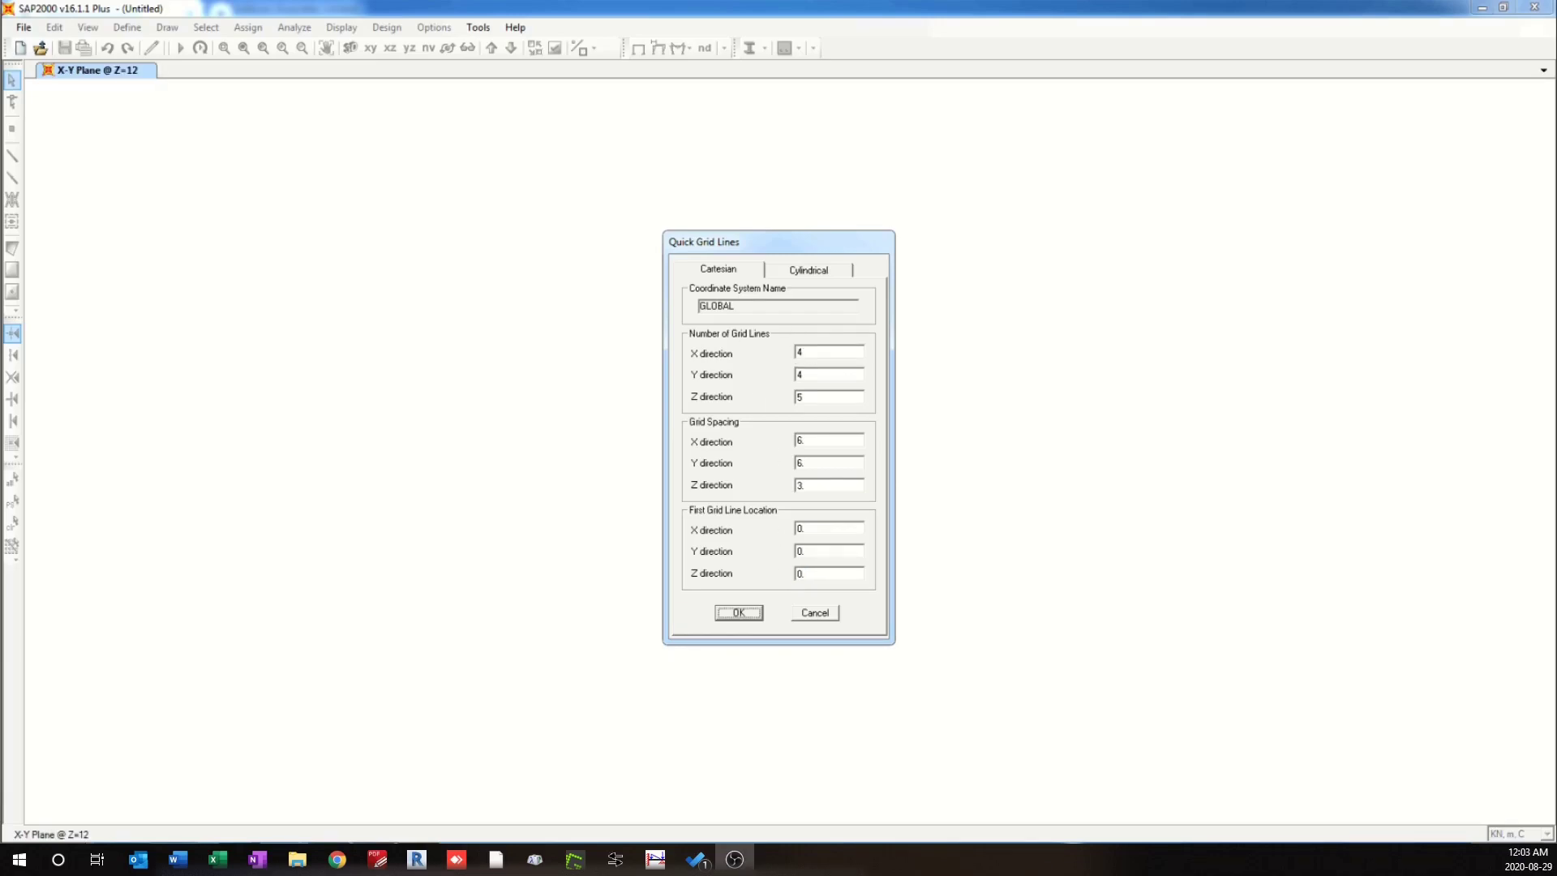
pyautogui.doubleClick(805, 352)
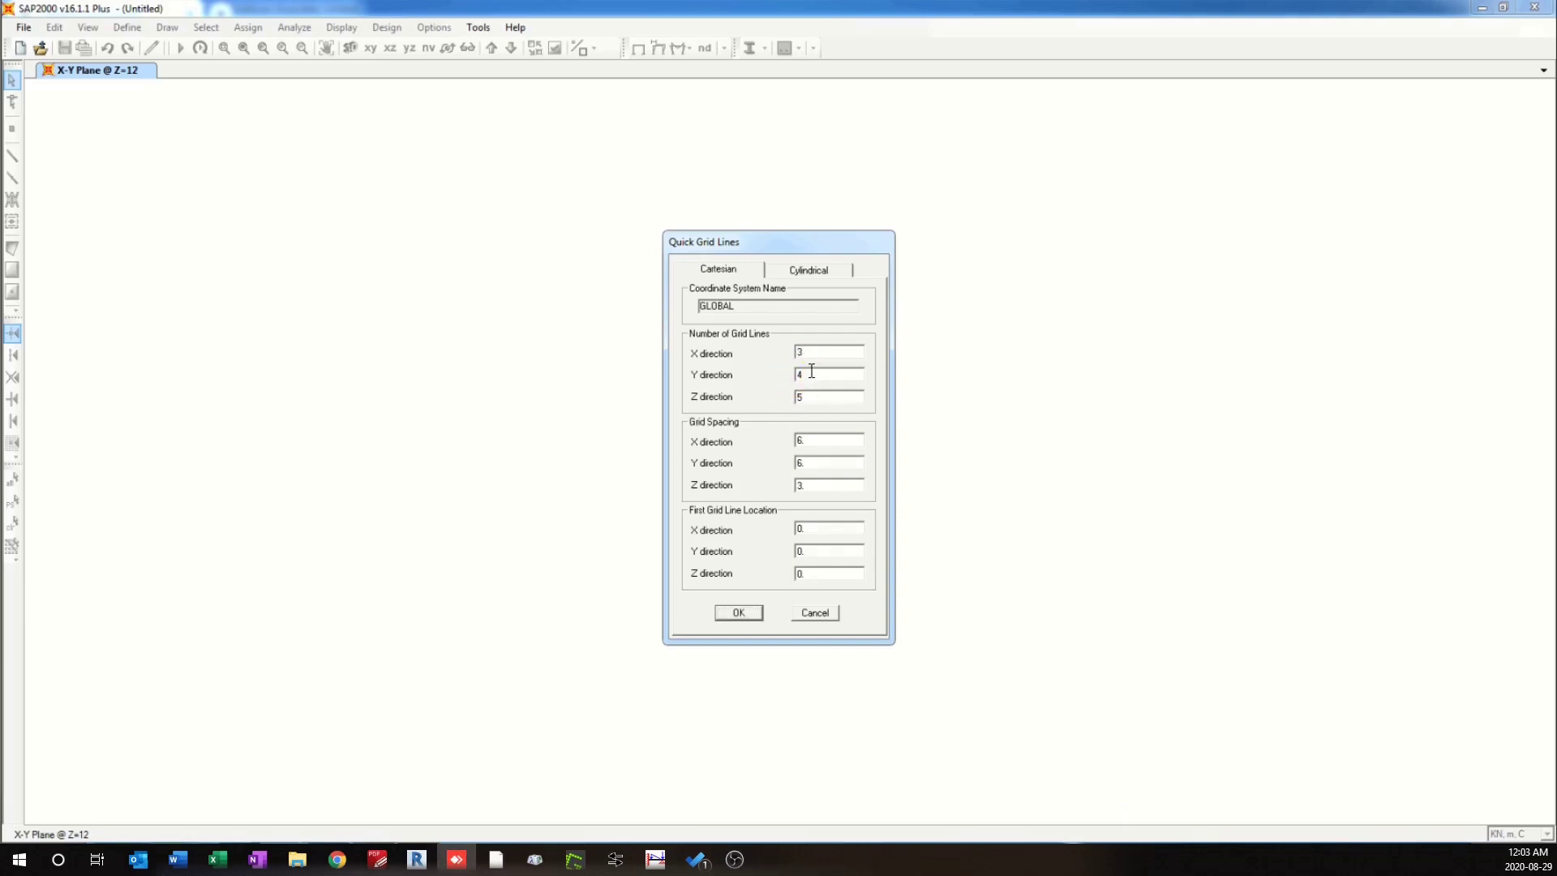
pyautogui.doubleClick(816, 398)
pyautogui.doubleClick(807, 462)
pyautogui.doubleClick(815, 465)
pyautogui.click(739, 614)
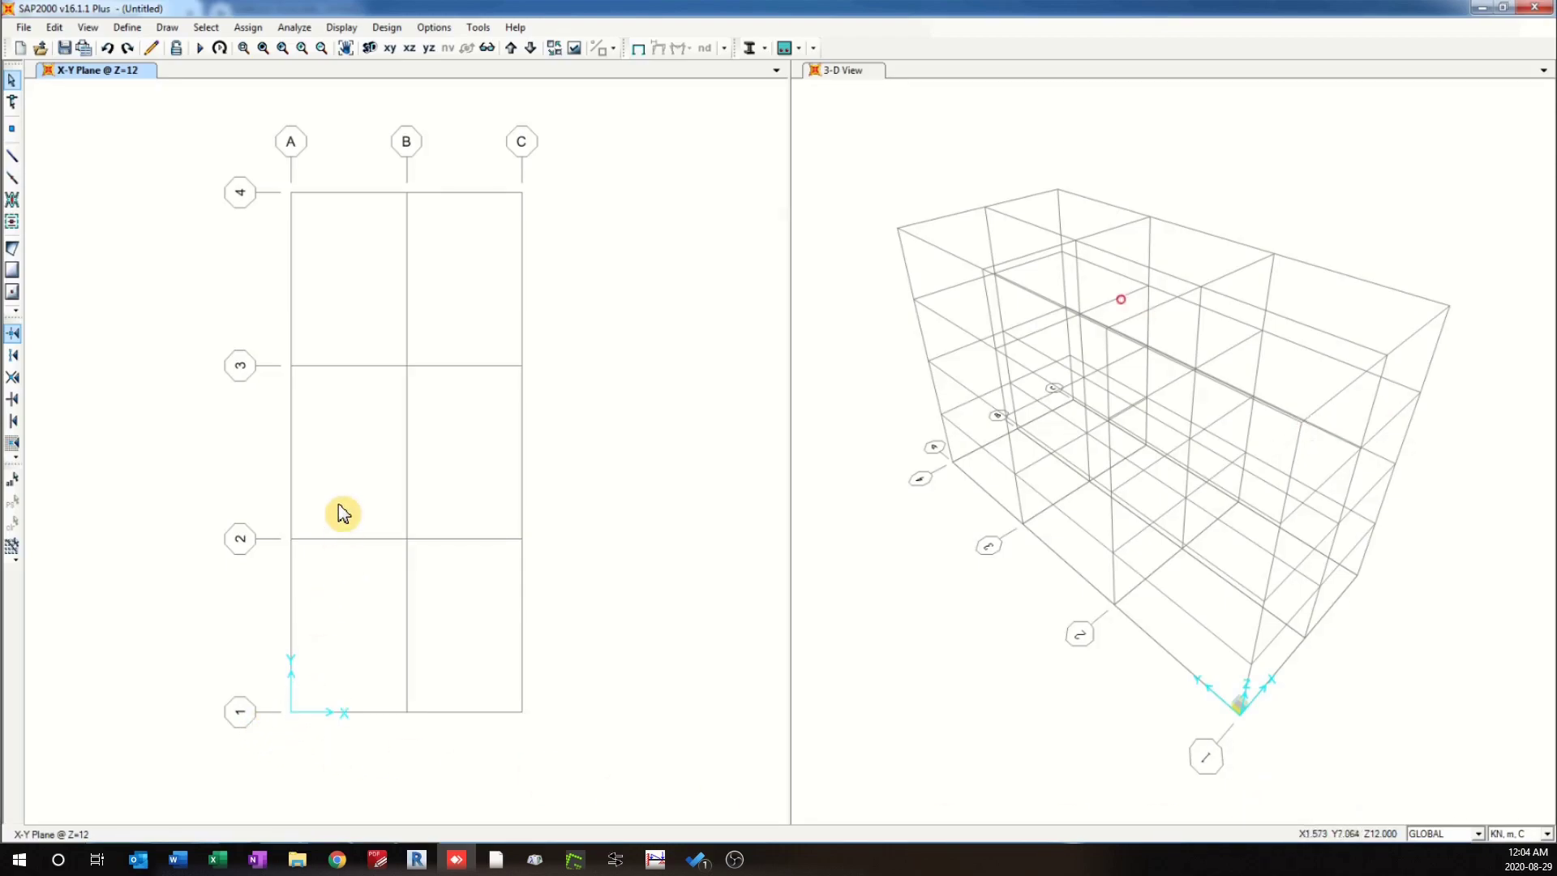
pyautogui.click(127, 28)
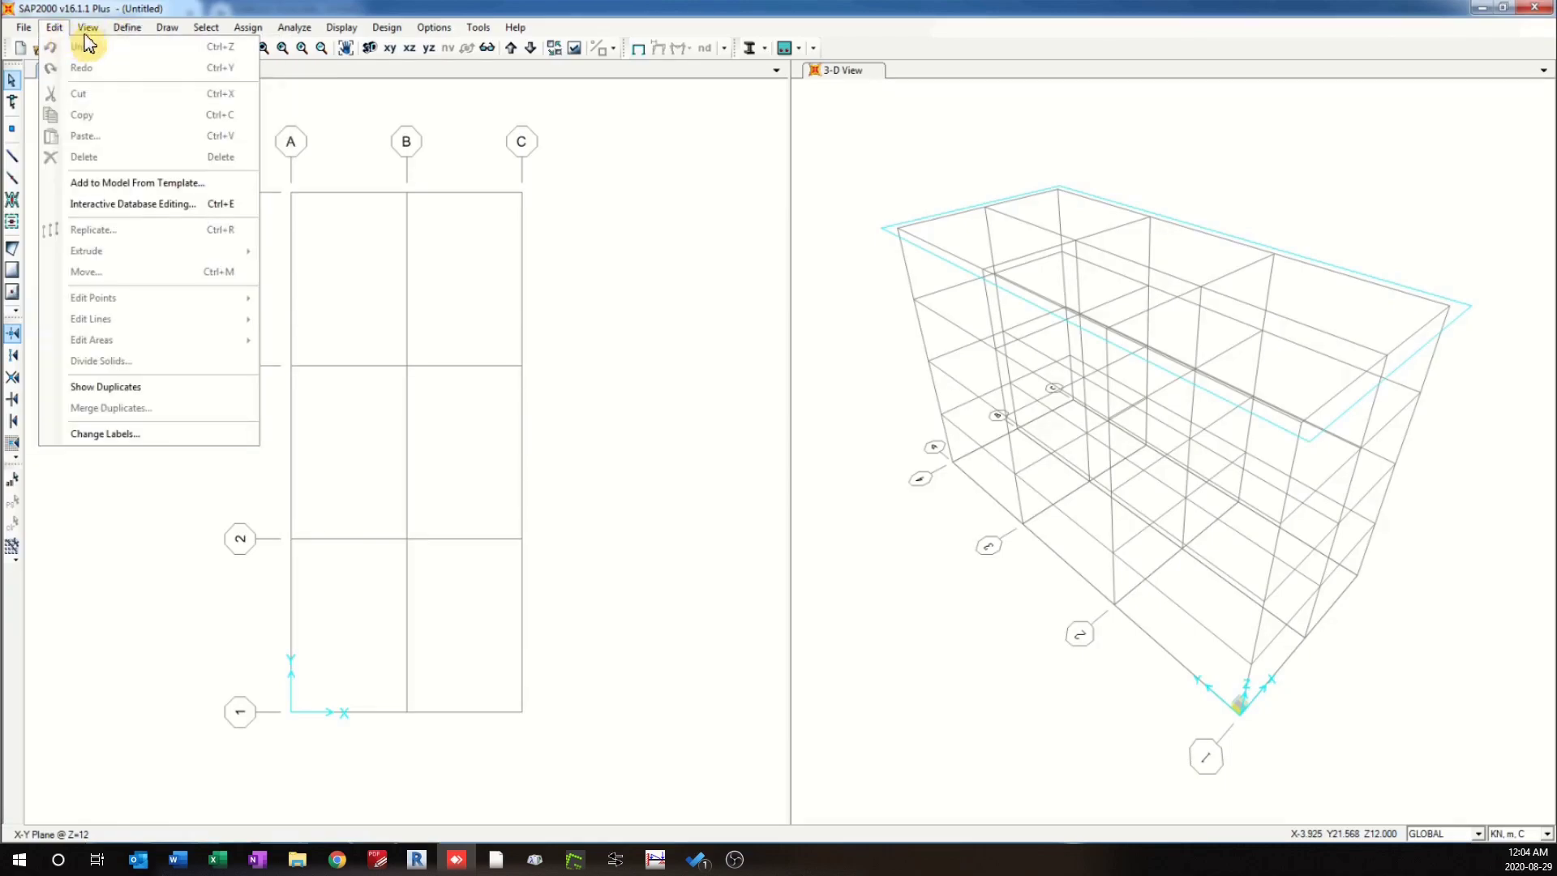
pyautogui.click(85, 47)
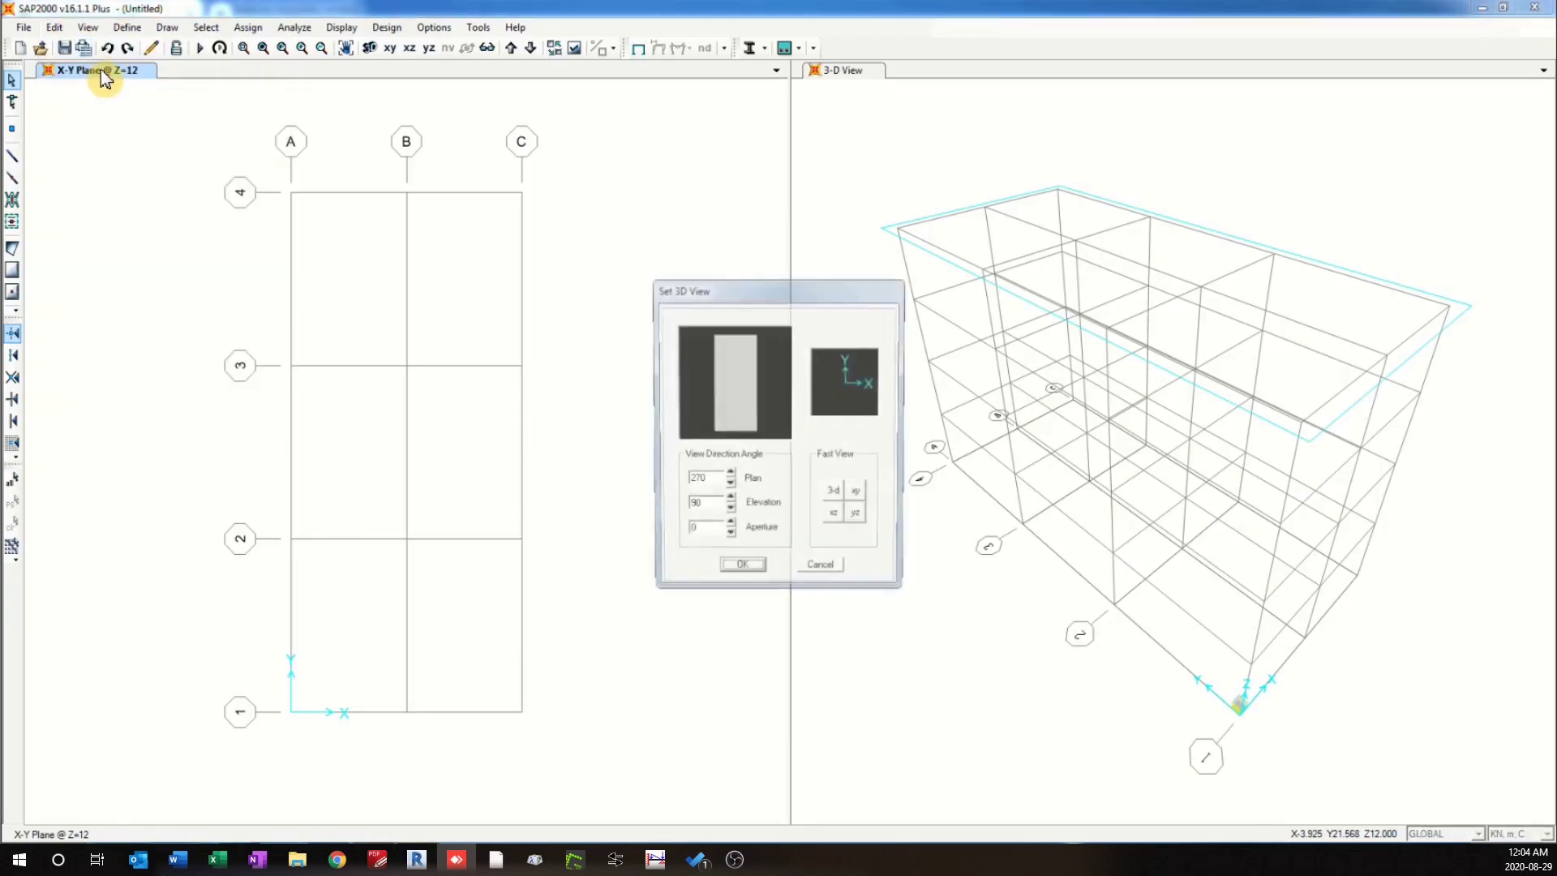
pyautogui.click(838, 571)
# Set the plan window's 2D view to the X-Y plane at Z = 0.
pyautogui.click(87, 28)
pyautogui.click(90, 29)
pyautogui.click(90, 29)
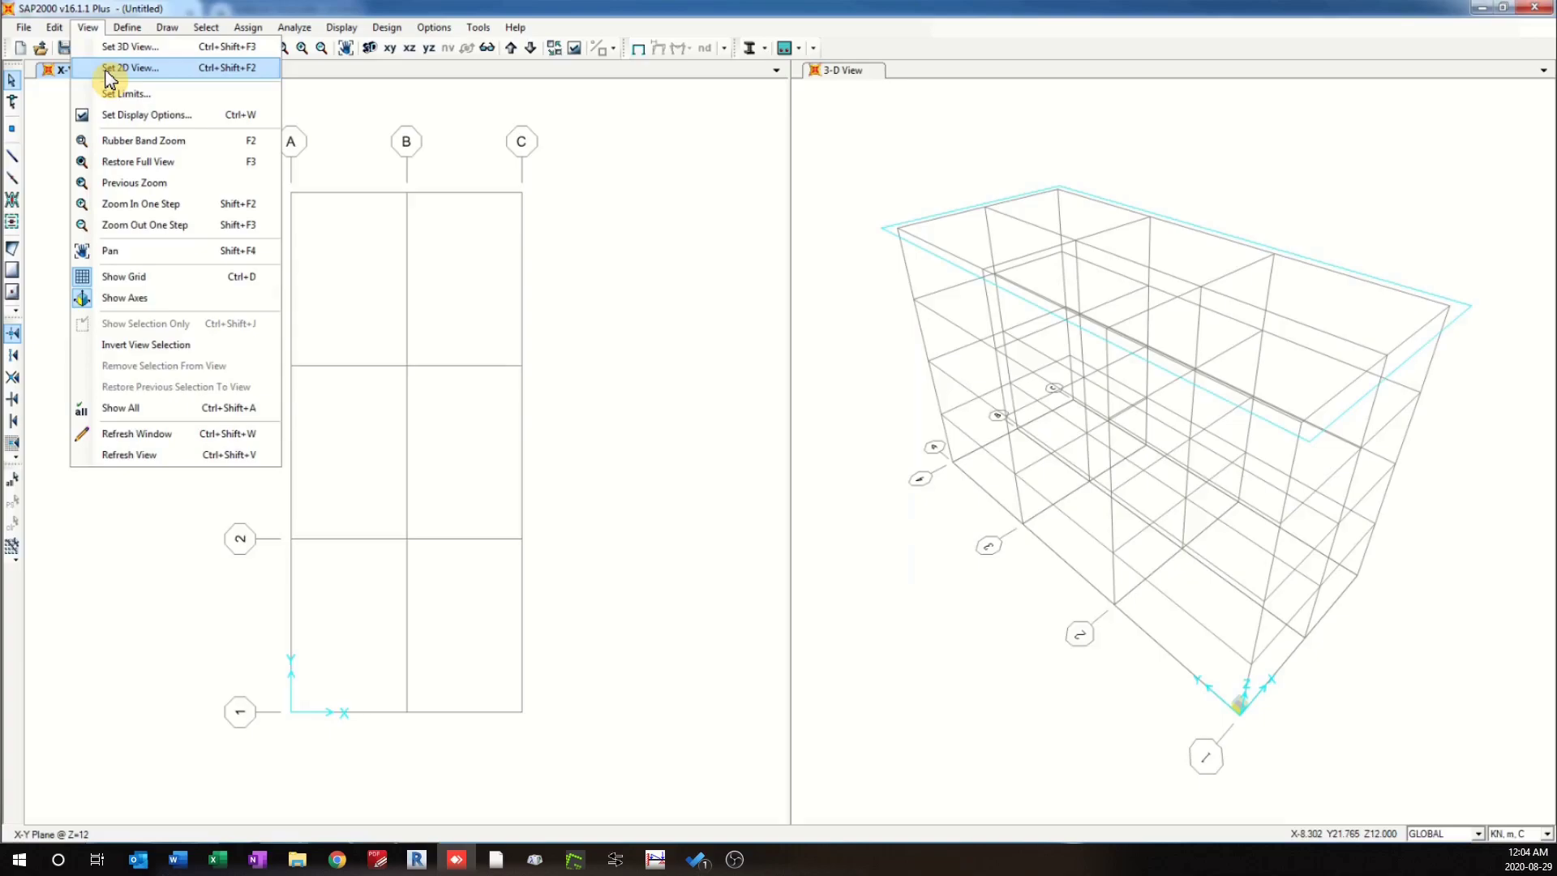
pyautogui.click(101, 70)
pyautogui.doubleClick(850, 502)
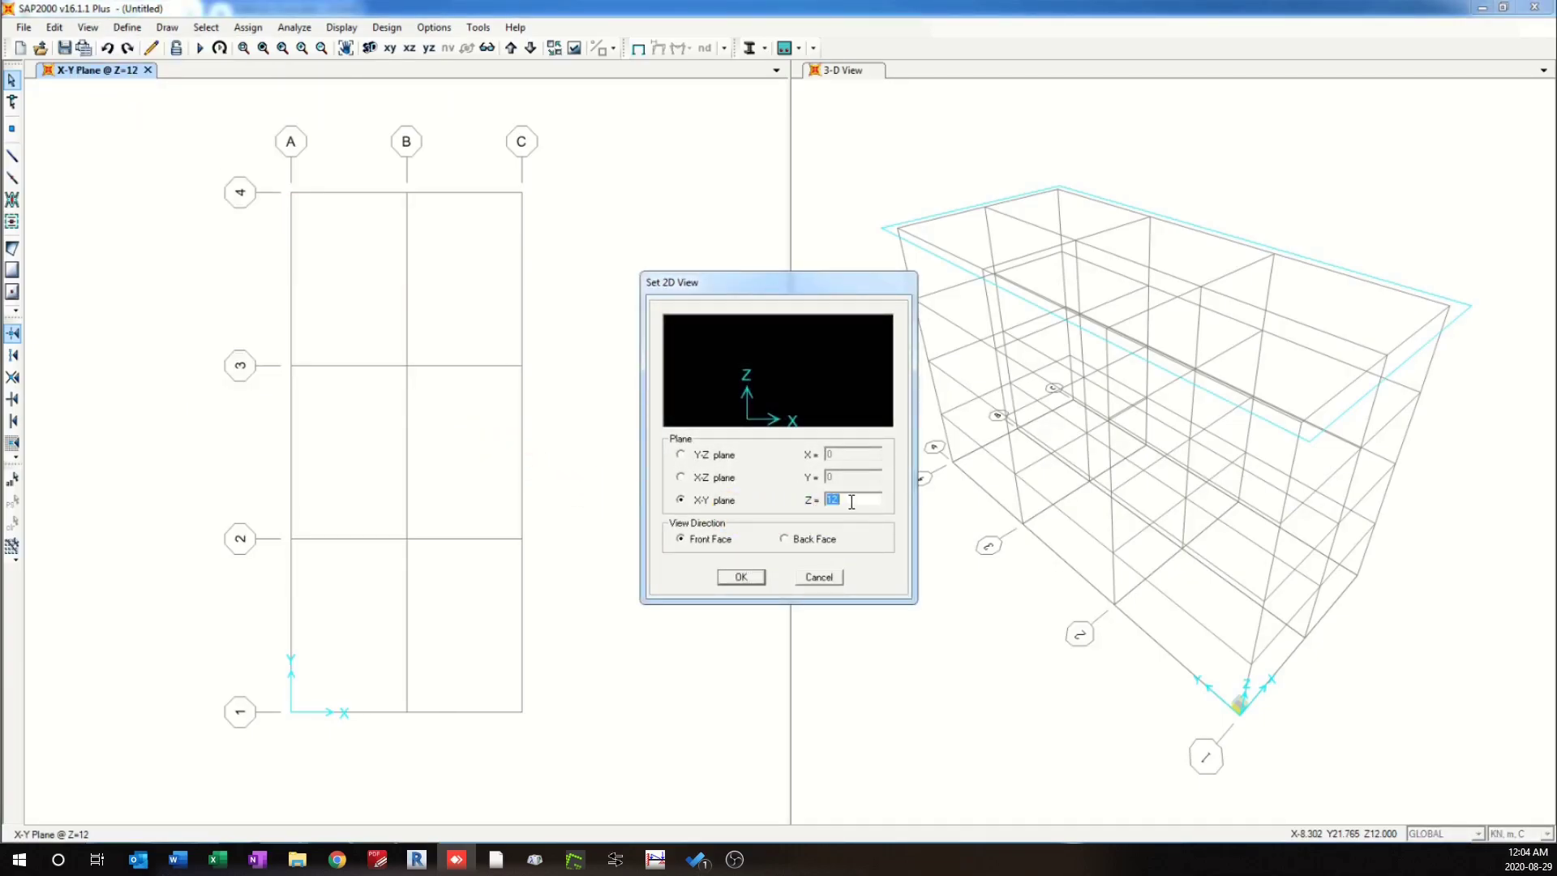
pyautogui.write('0')
pyautogui.click(741, 577)
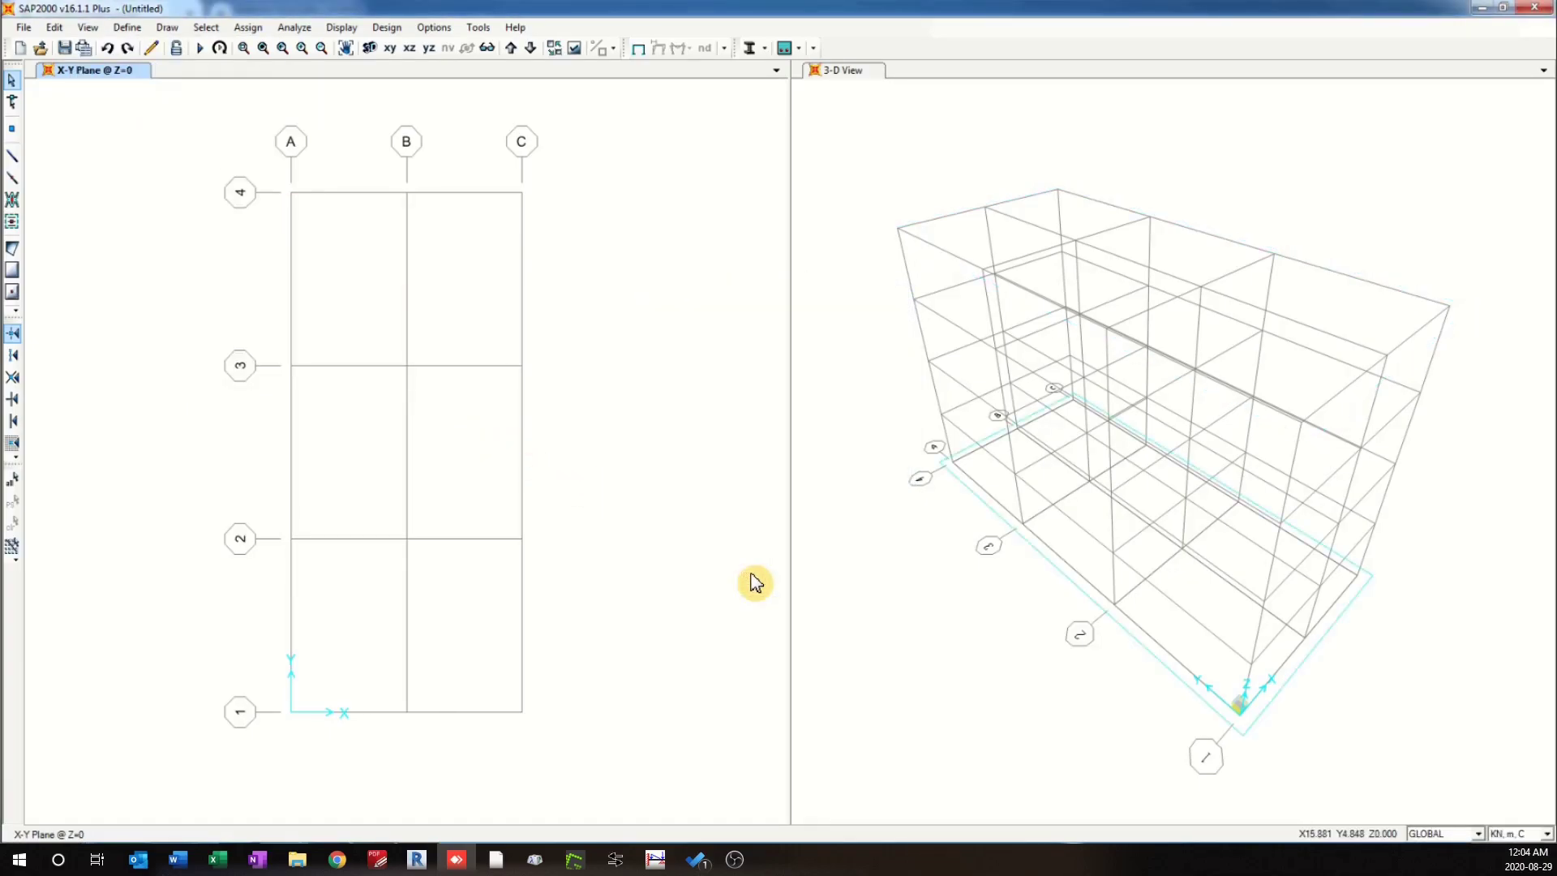
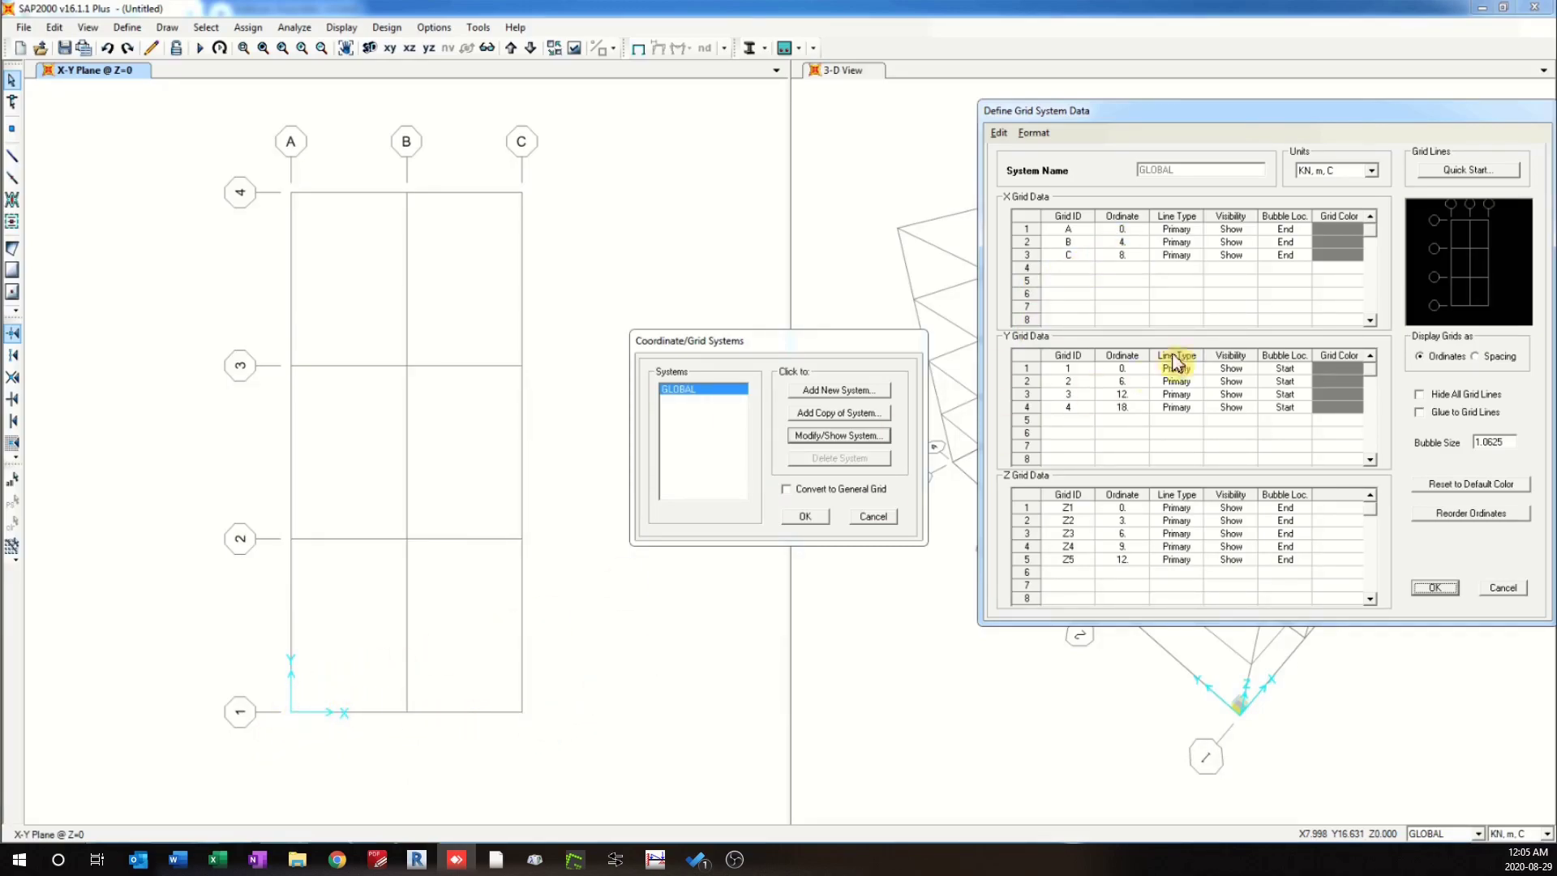
# Try an ordinate of 10 m for X grid line C, and return it to 8 m.
pyautogui.click(1141, 243)
pyautogui.click(1139, 253)
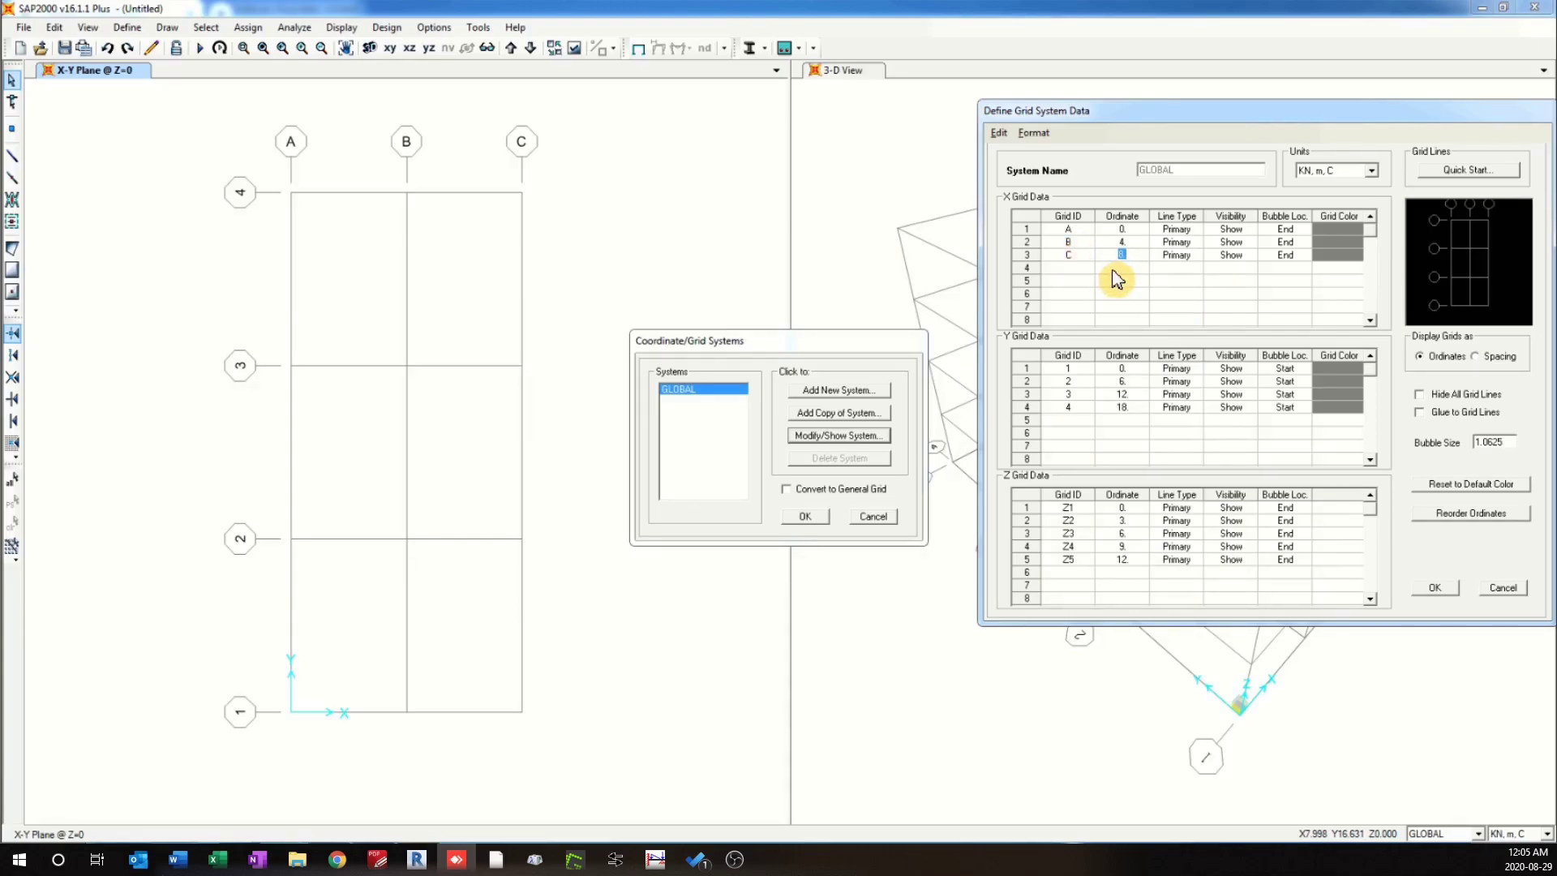
pyautogui.click(1125, 294)
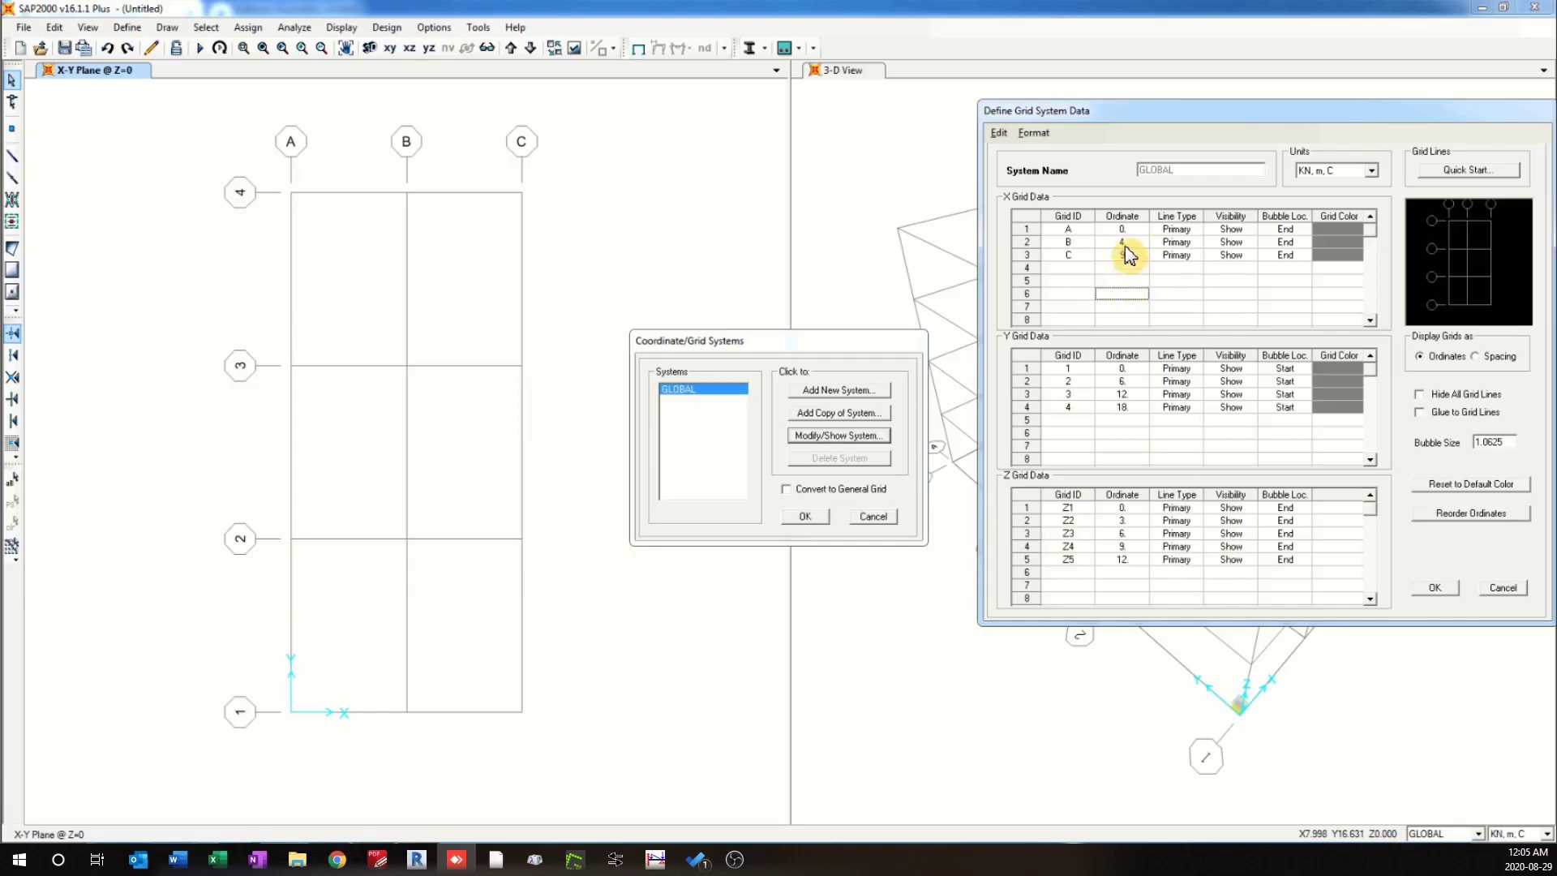
pyautogui.doubleClick(1127, 256)
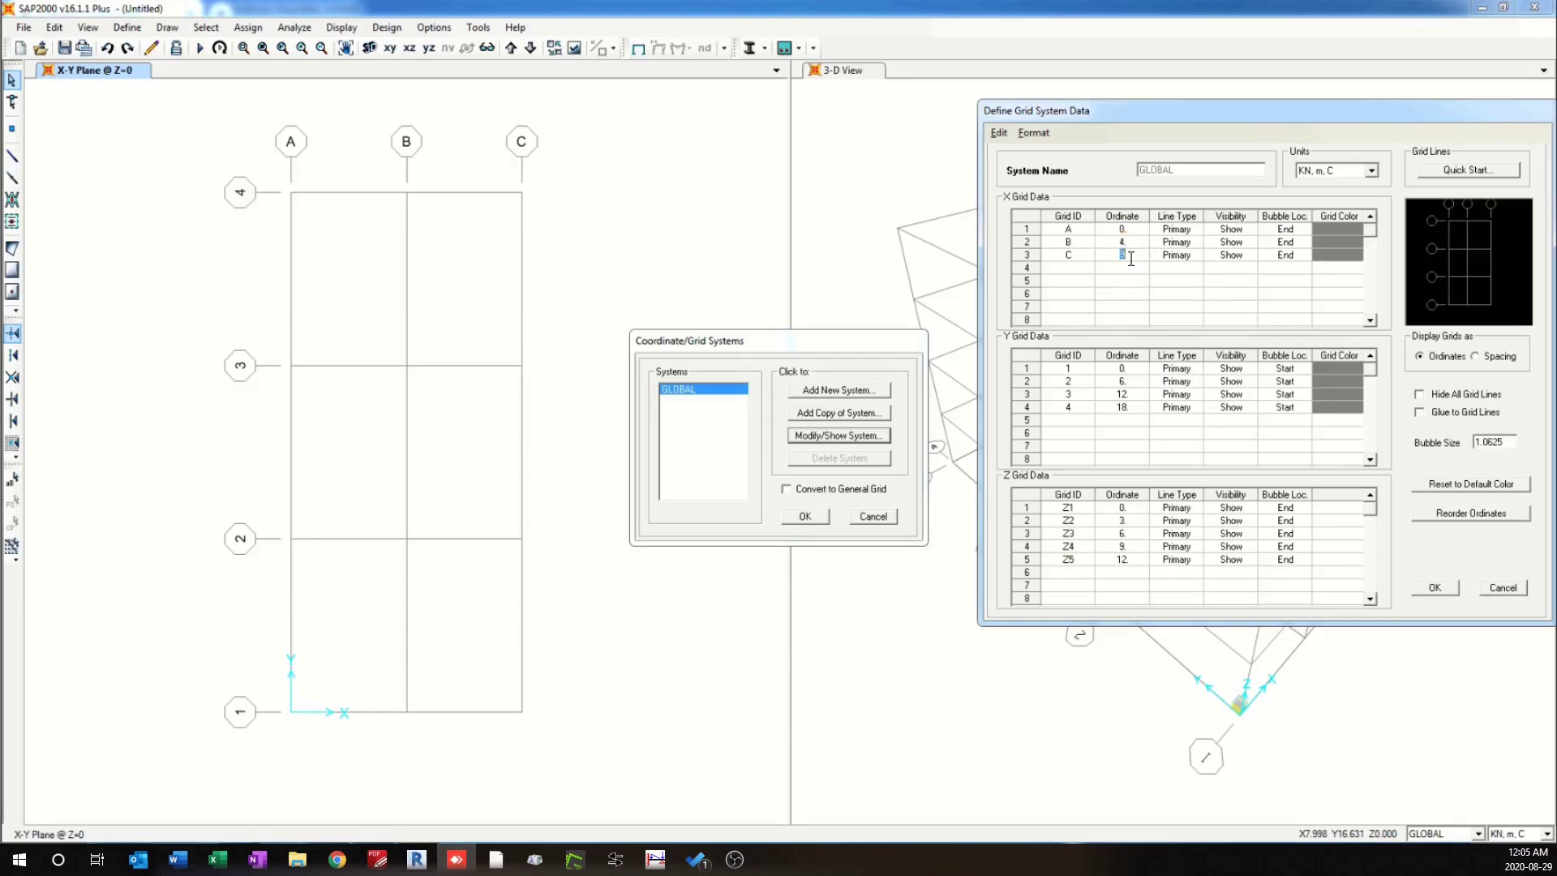
pyautogui.write('10')
pyautogui.click(1126, 294)
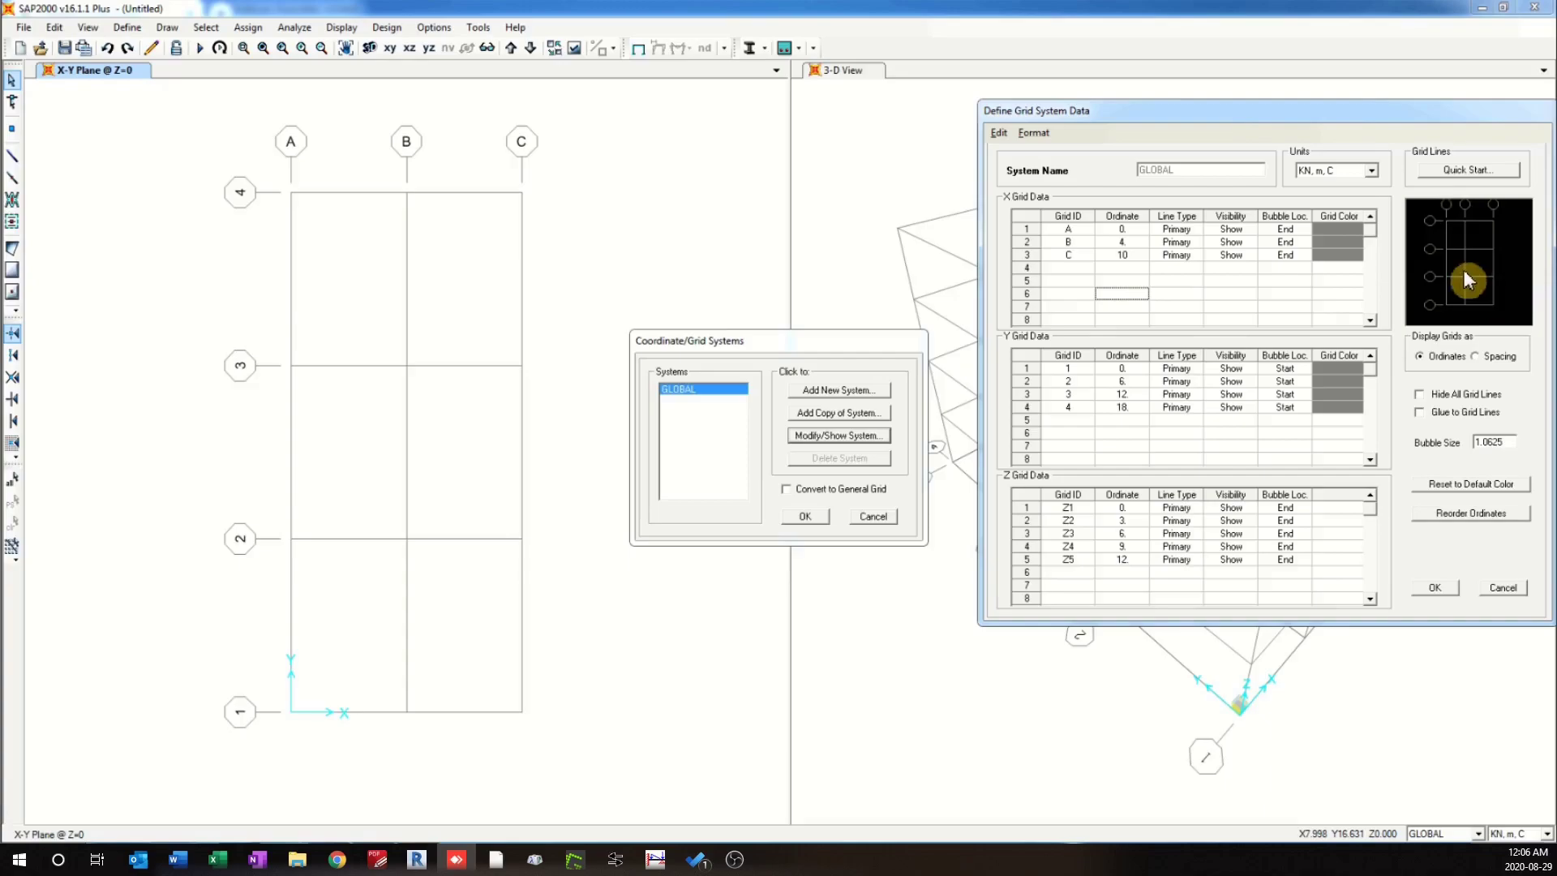
pyautogui.click(1134, 256)
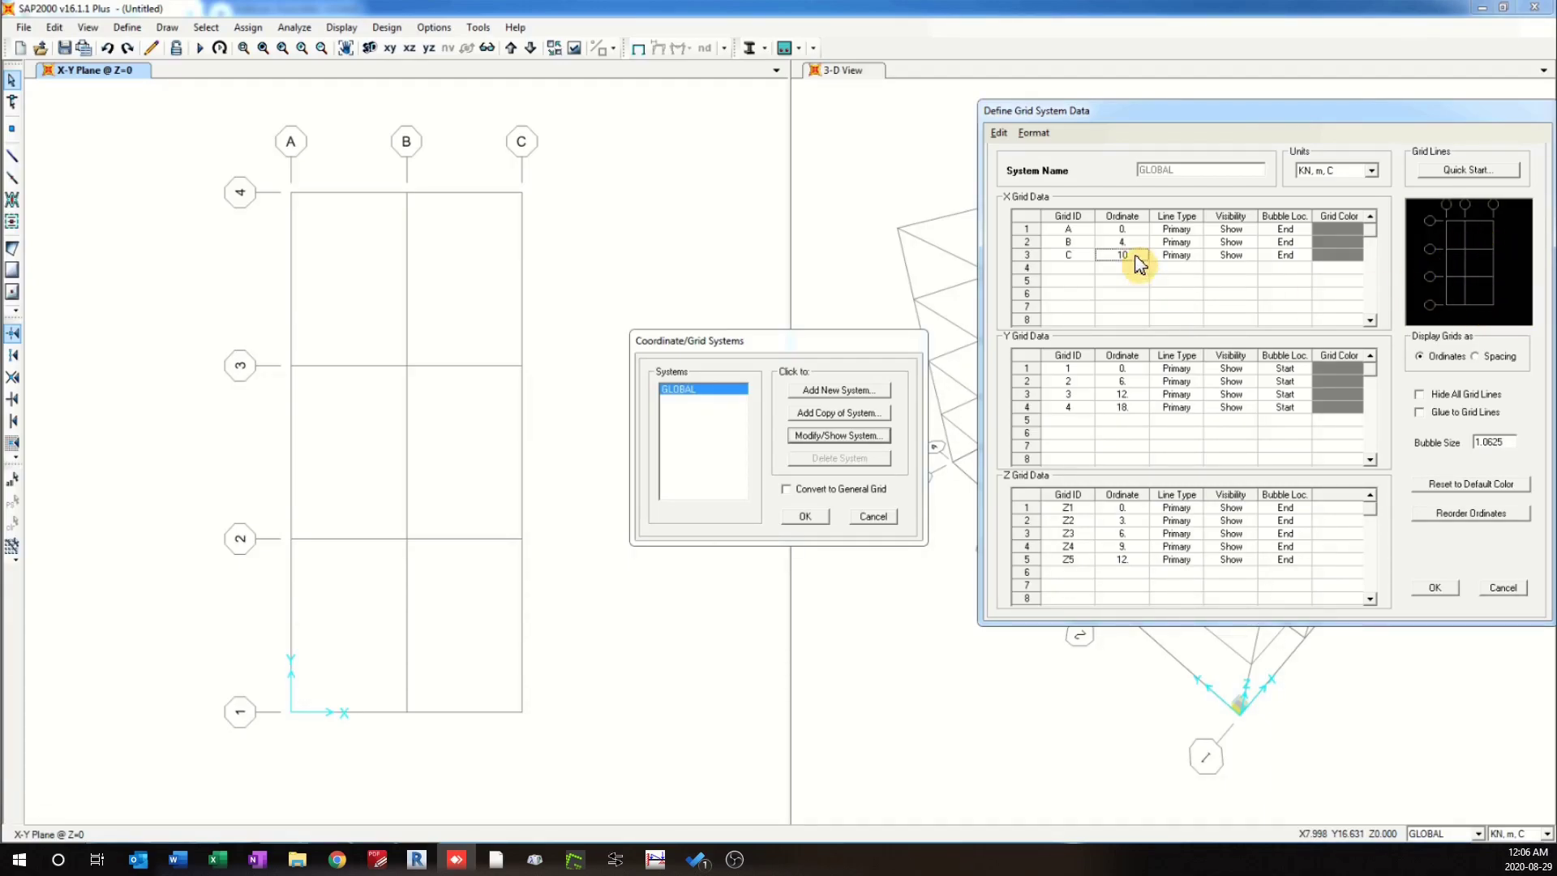
pyautogui.write('8')
pyautogui.click(1124, 306)
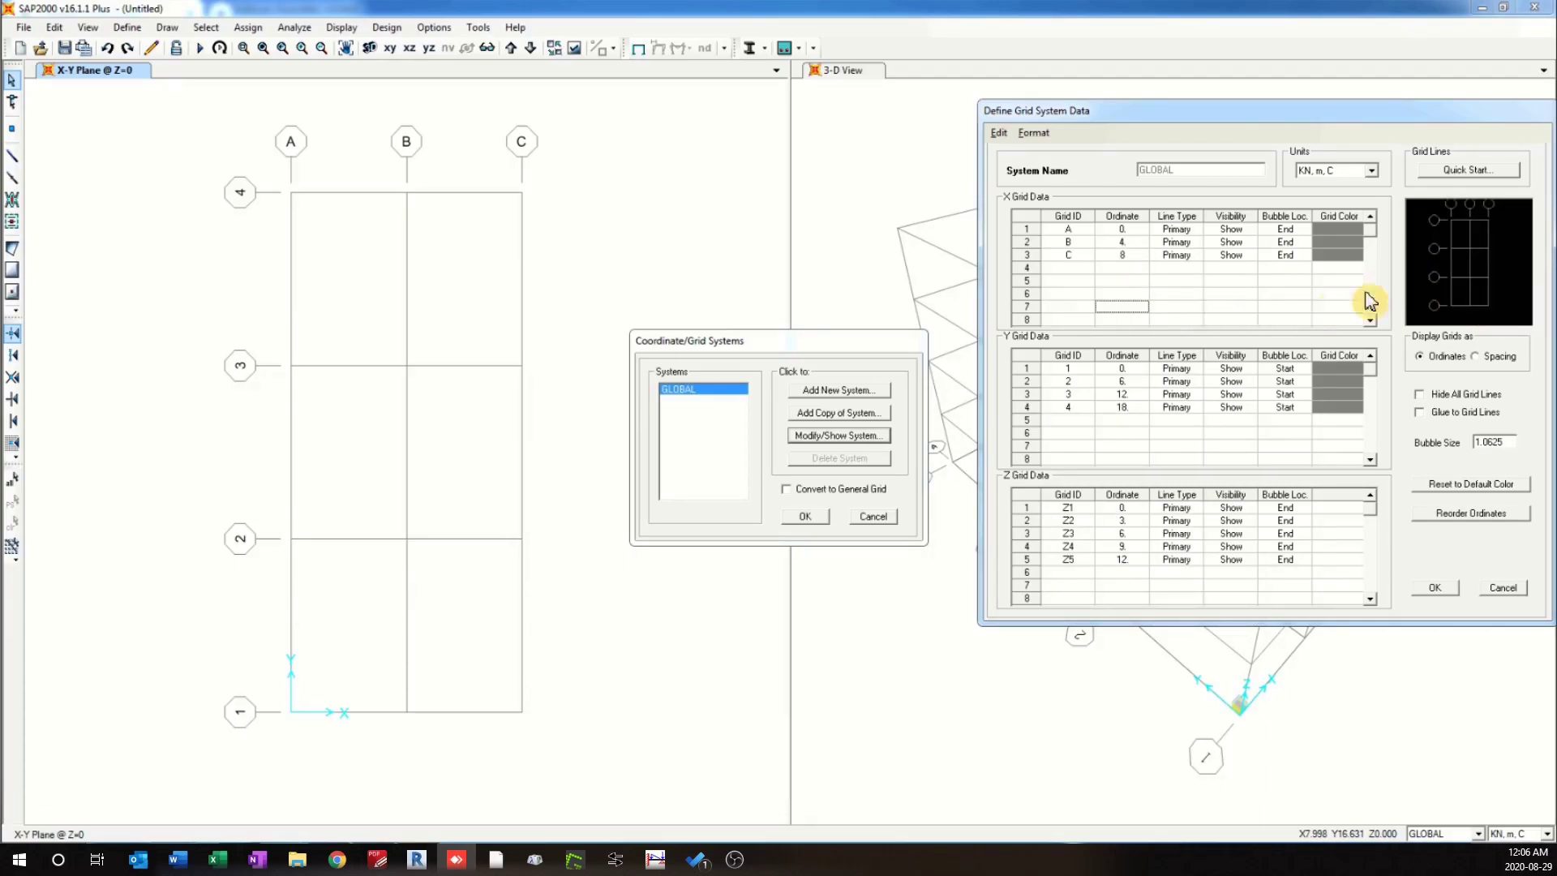
# Set the ordinate of X grid line C to 10 m.
pyautogui.click(1146, 254)
pyautogui.write('10')
pyautogui.click(1128, 282)
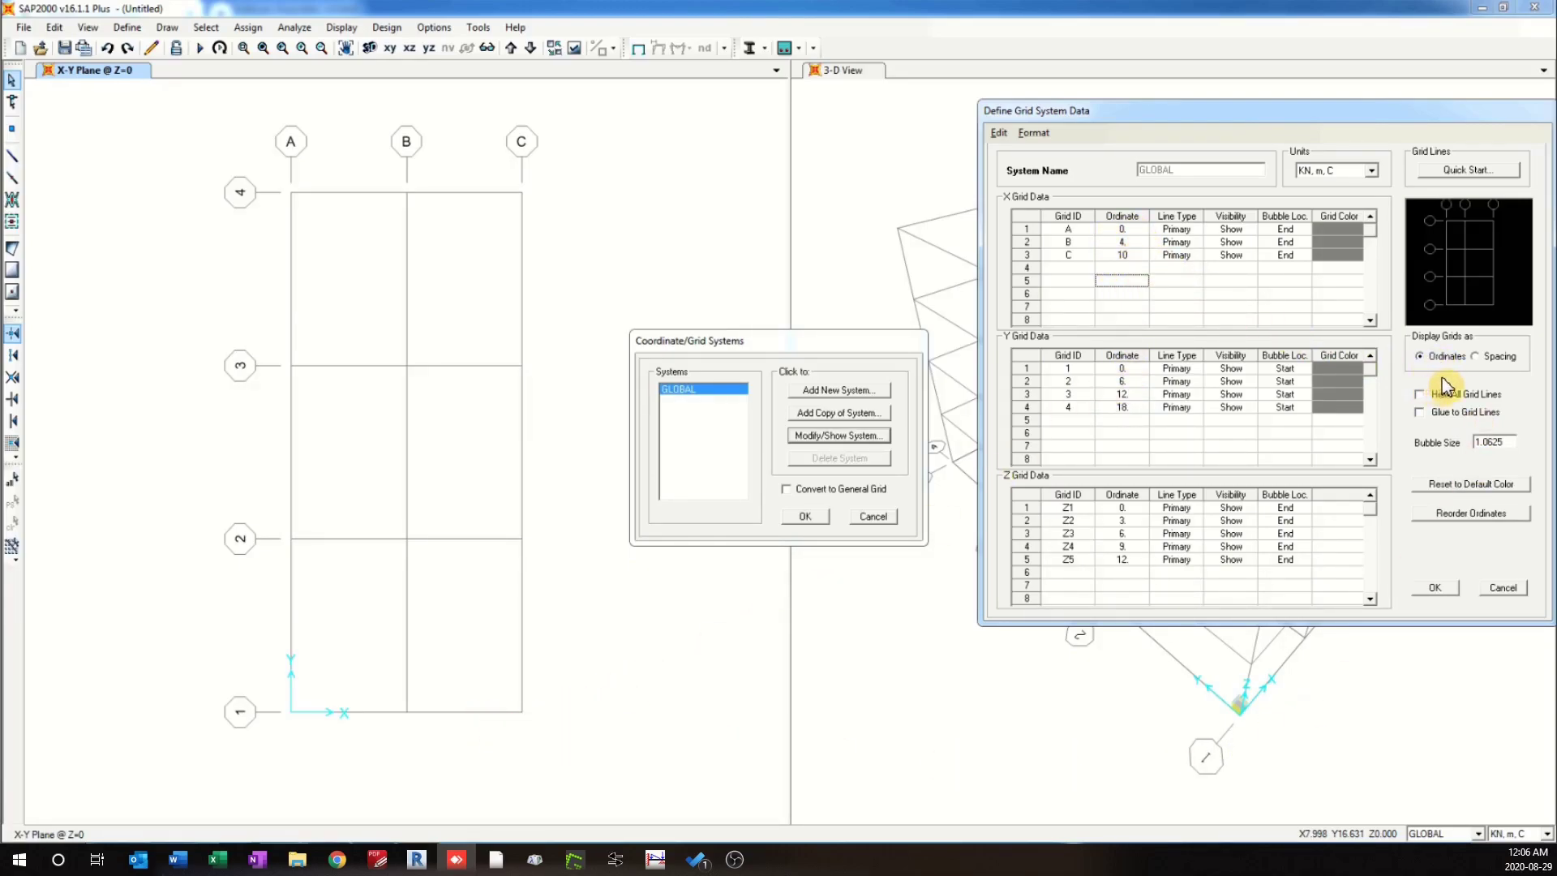
# Display the grids as spacing, set the Y spacing to 4 m for line 2 and 8 m for line 3, and apply the grid changes.
pyautogui.click(1489, 362)
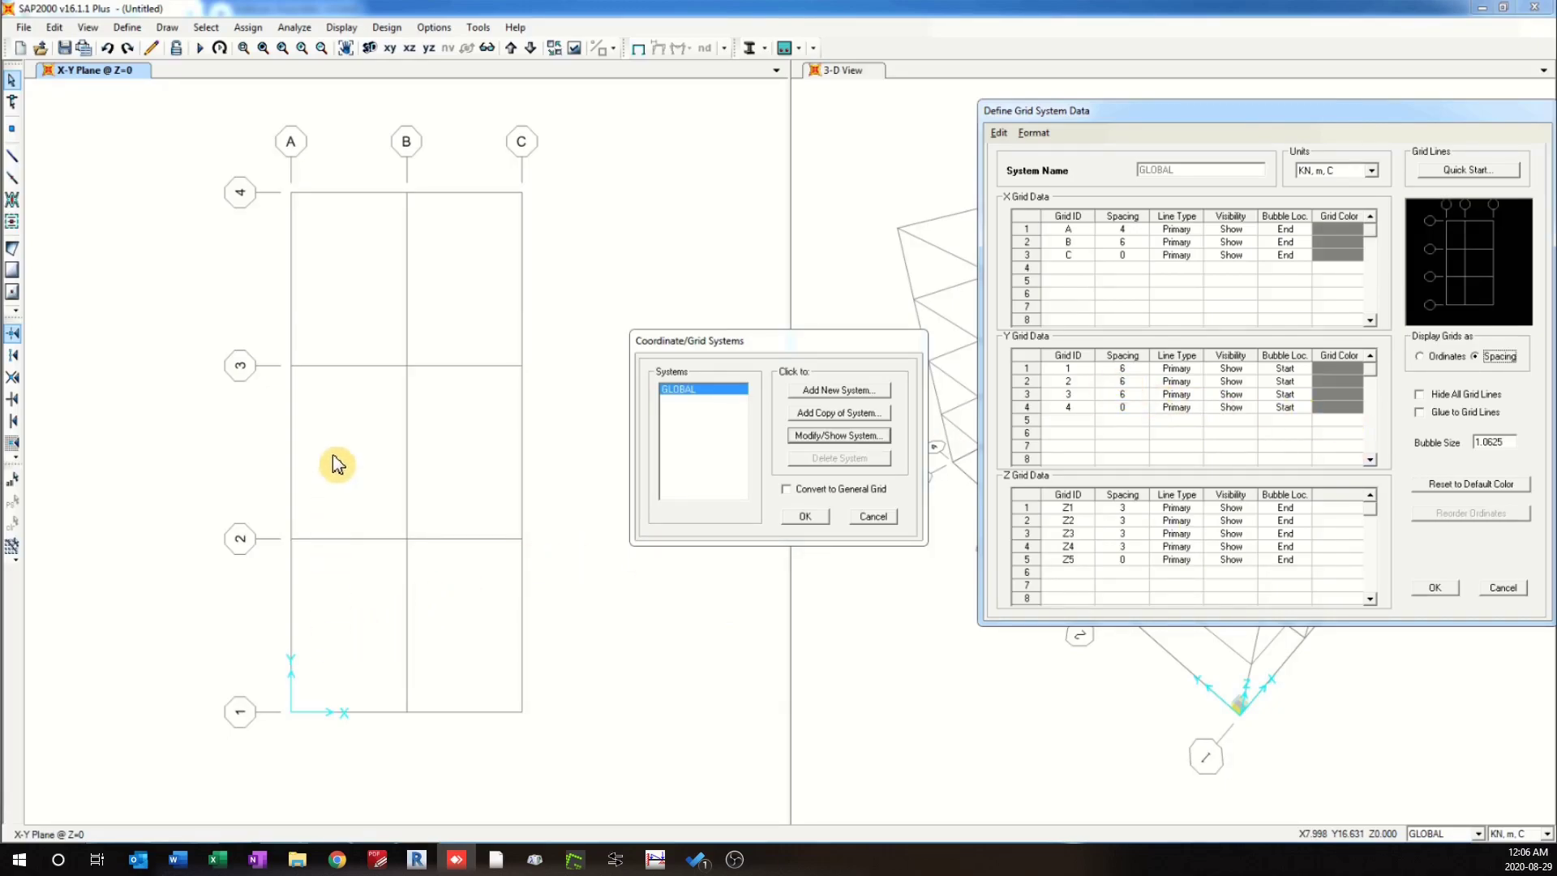
pyautogui.click(1139, 380)
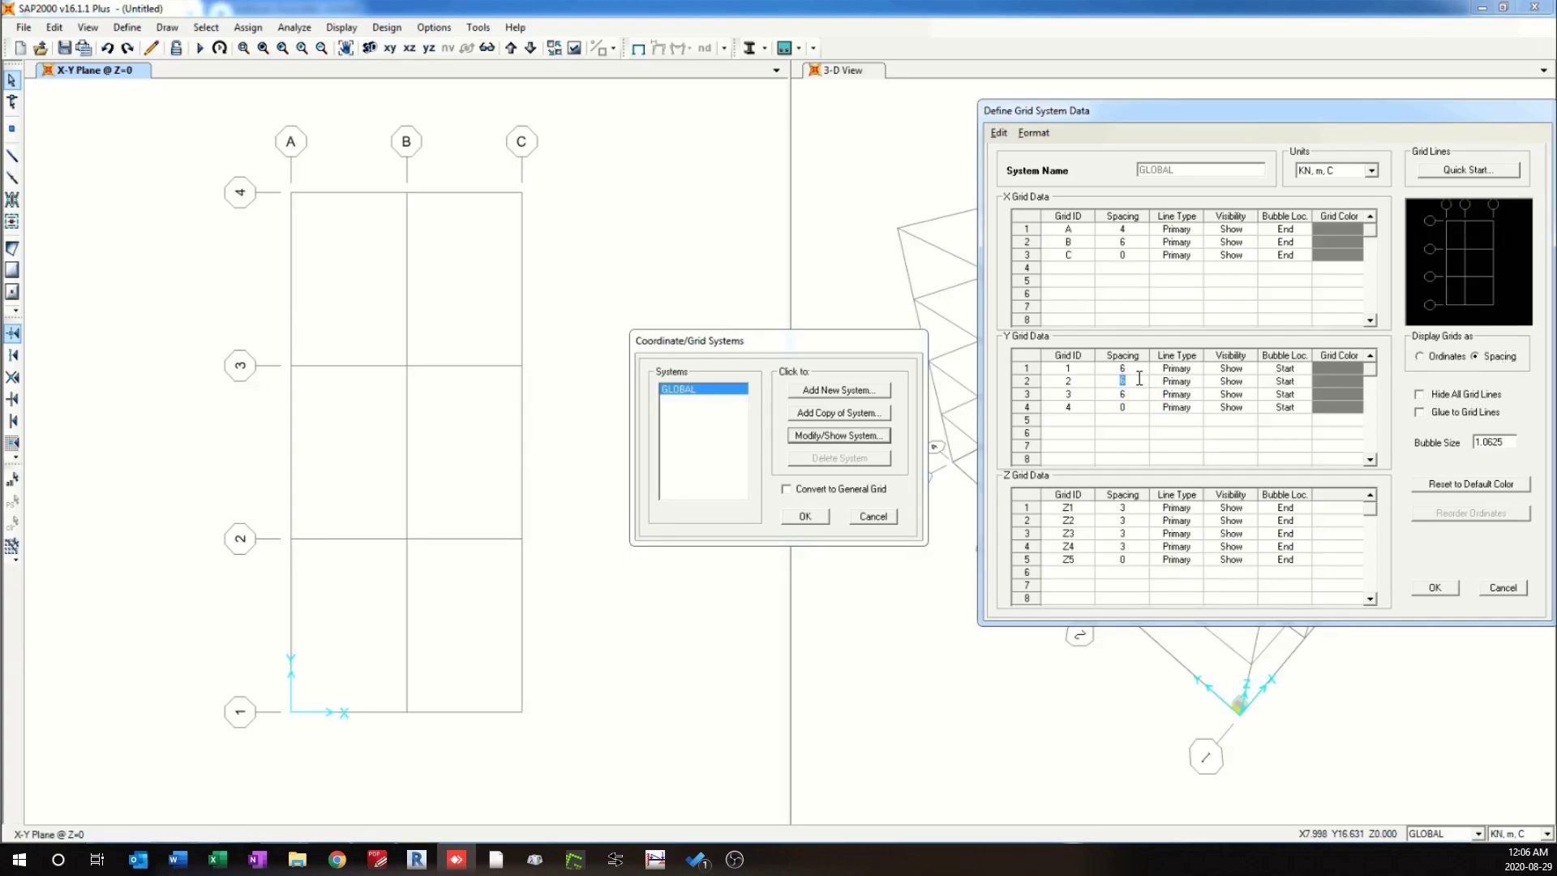
pyautogui.write('4')
pyautogui.click(1132, 394)
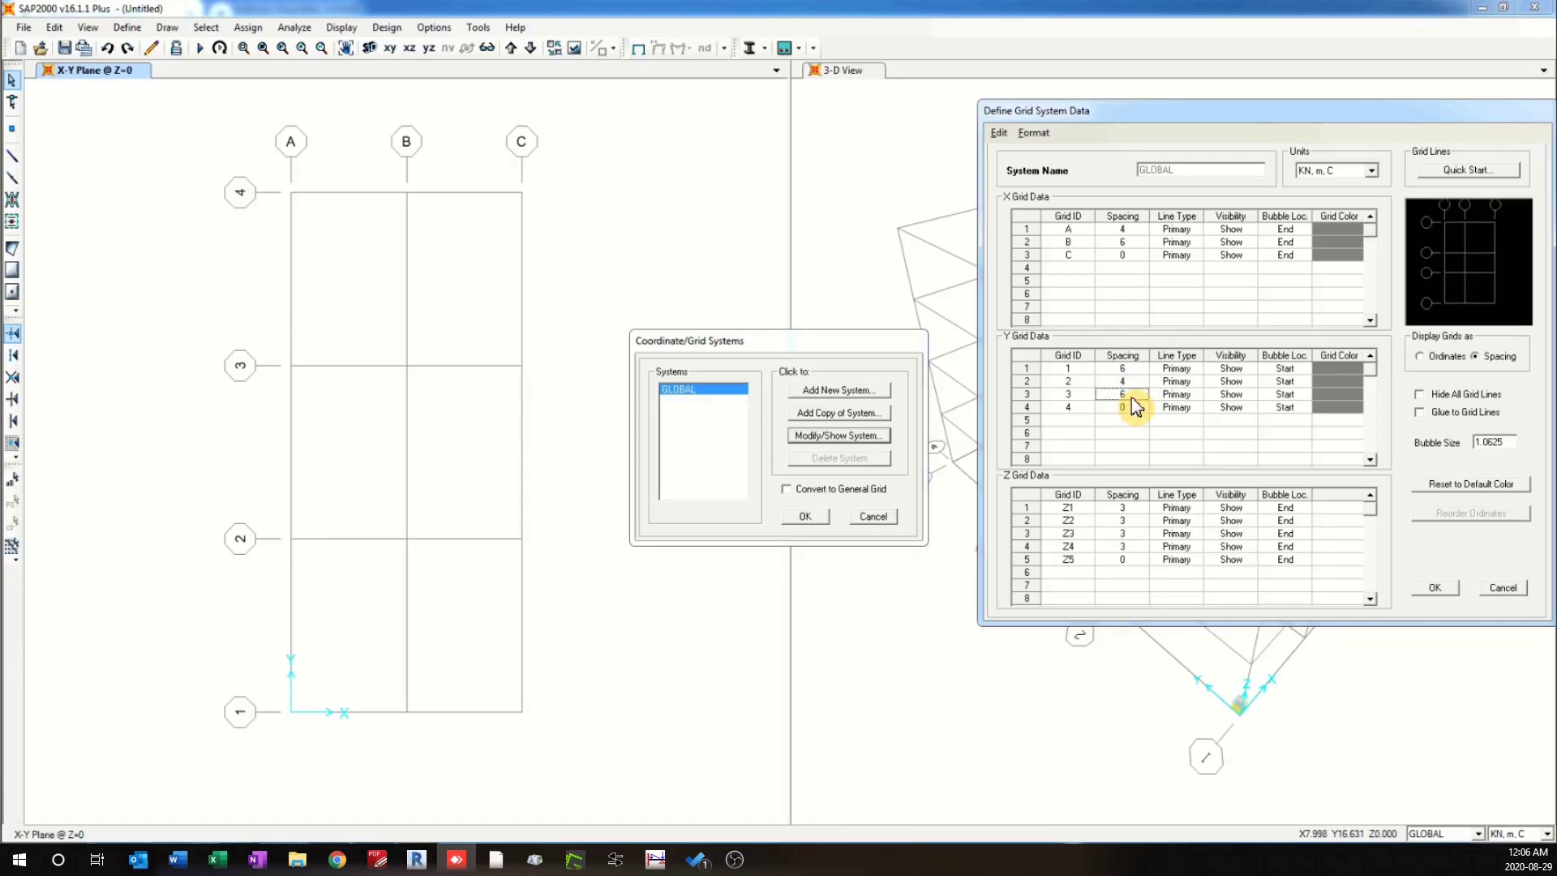
pyautogui.click(1134, 419)
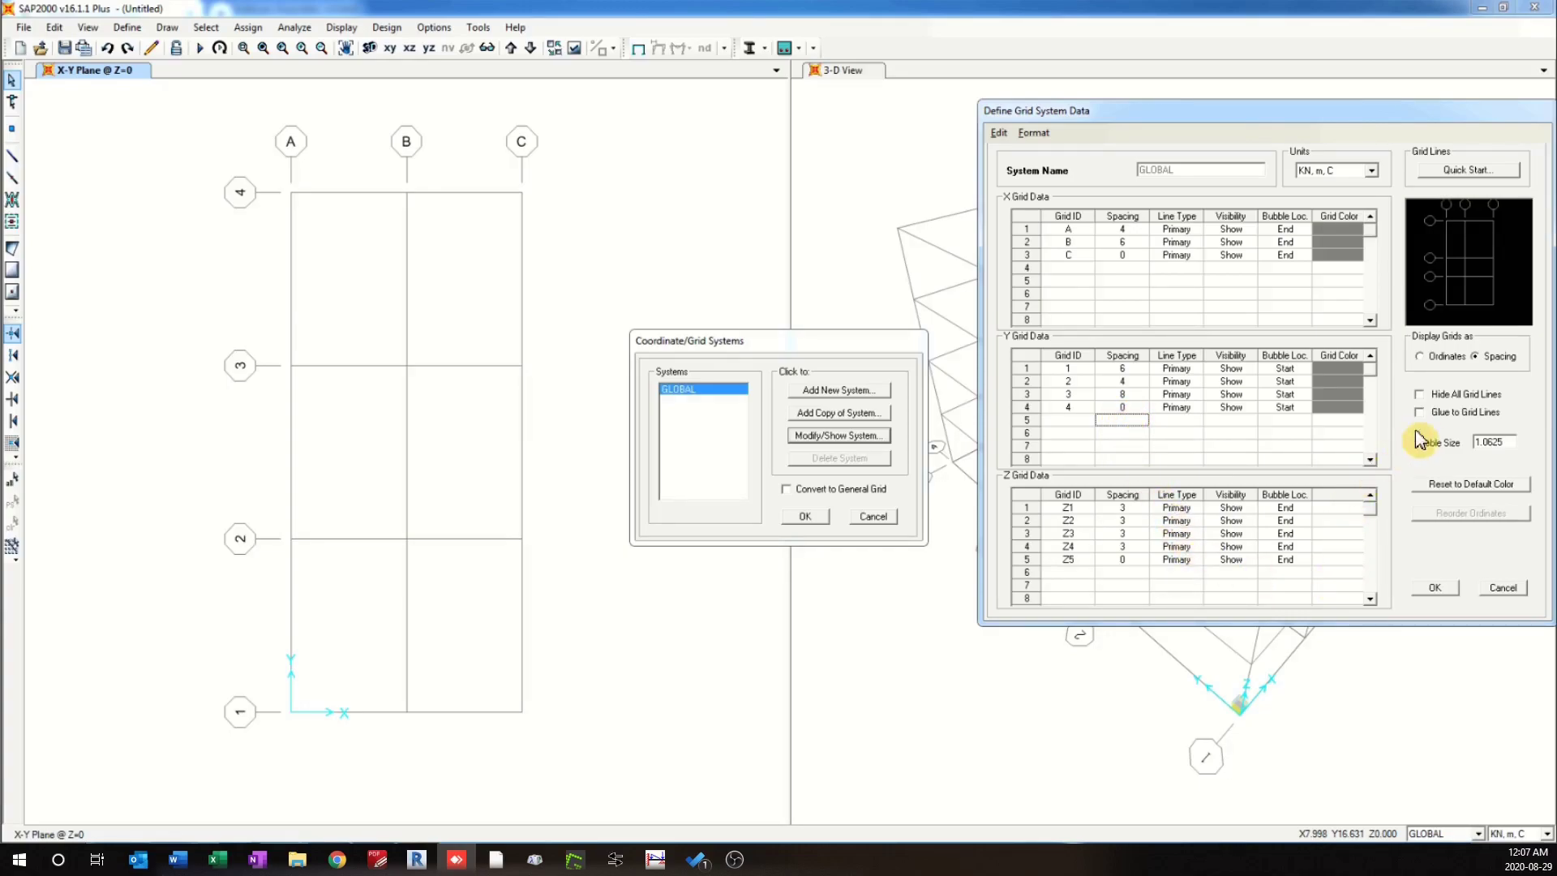
pyautogui.click(1437, 589)
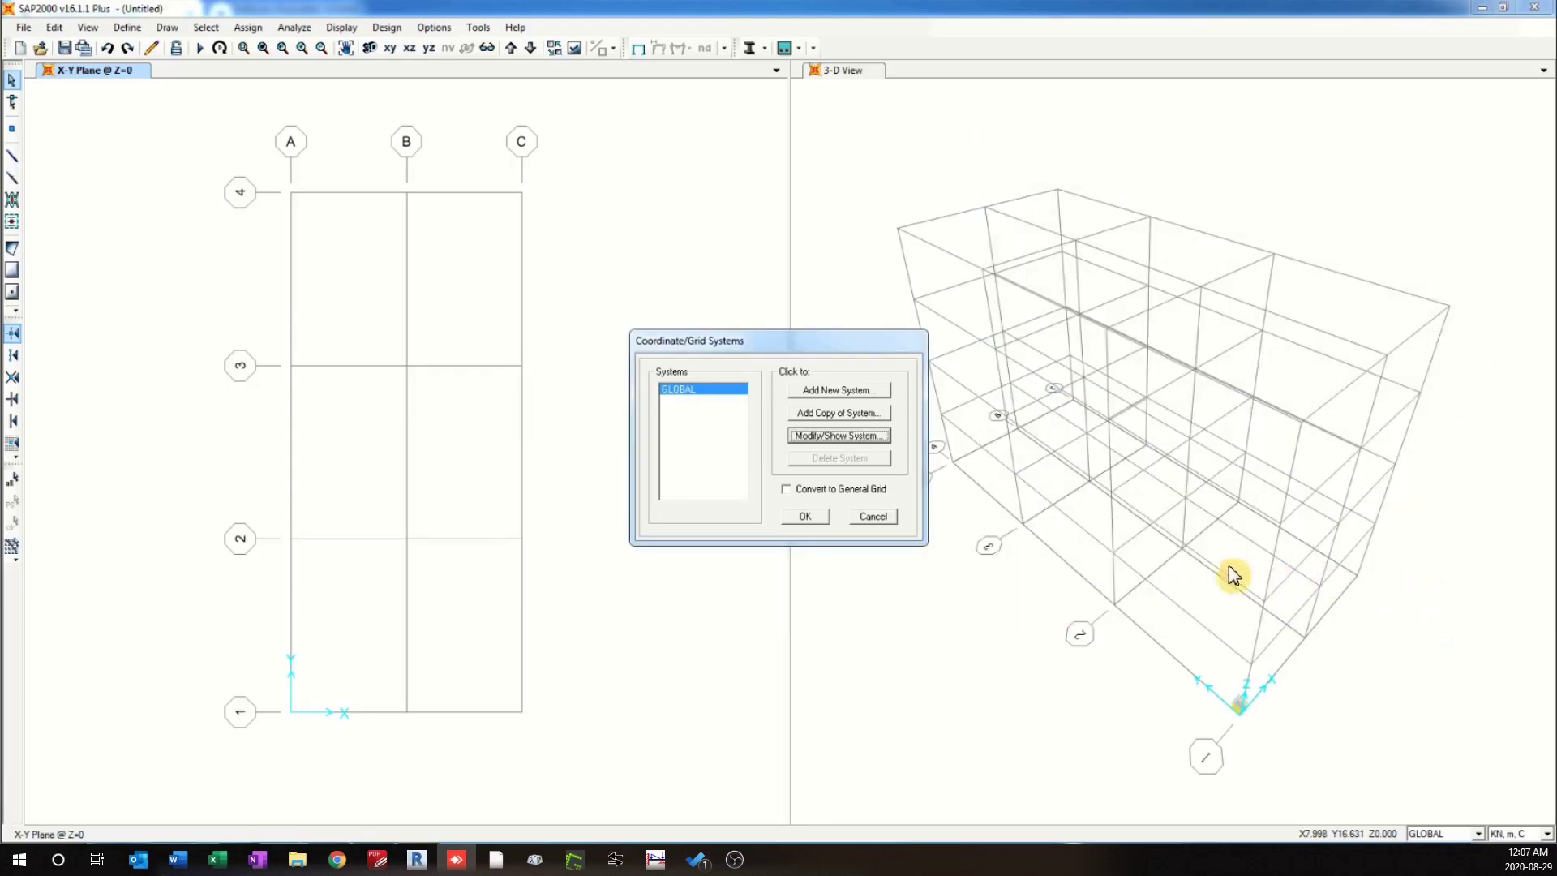
pyautogui.click(811, 518)
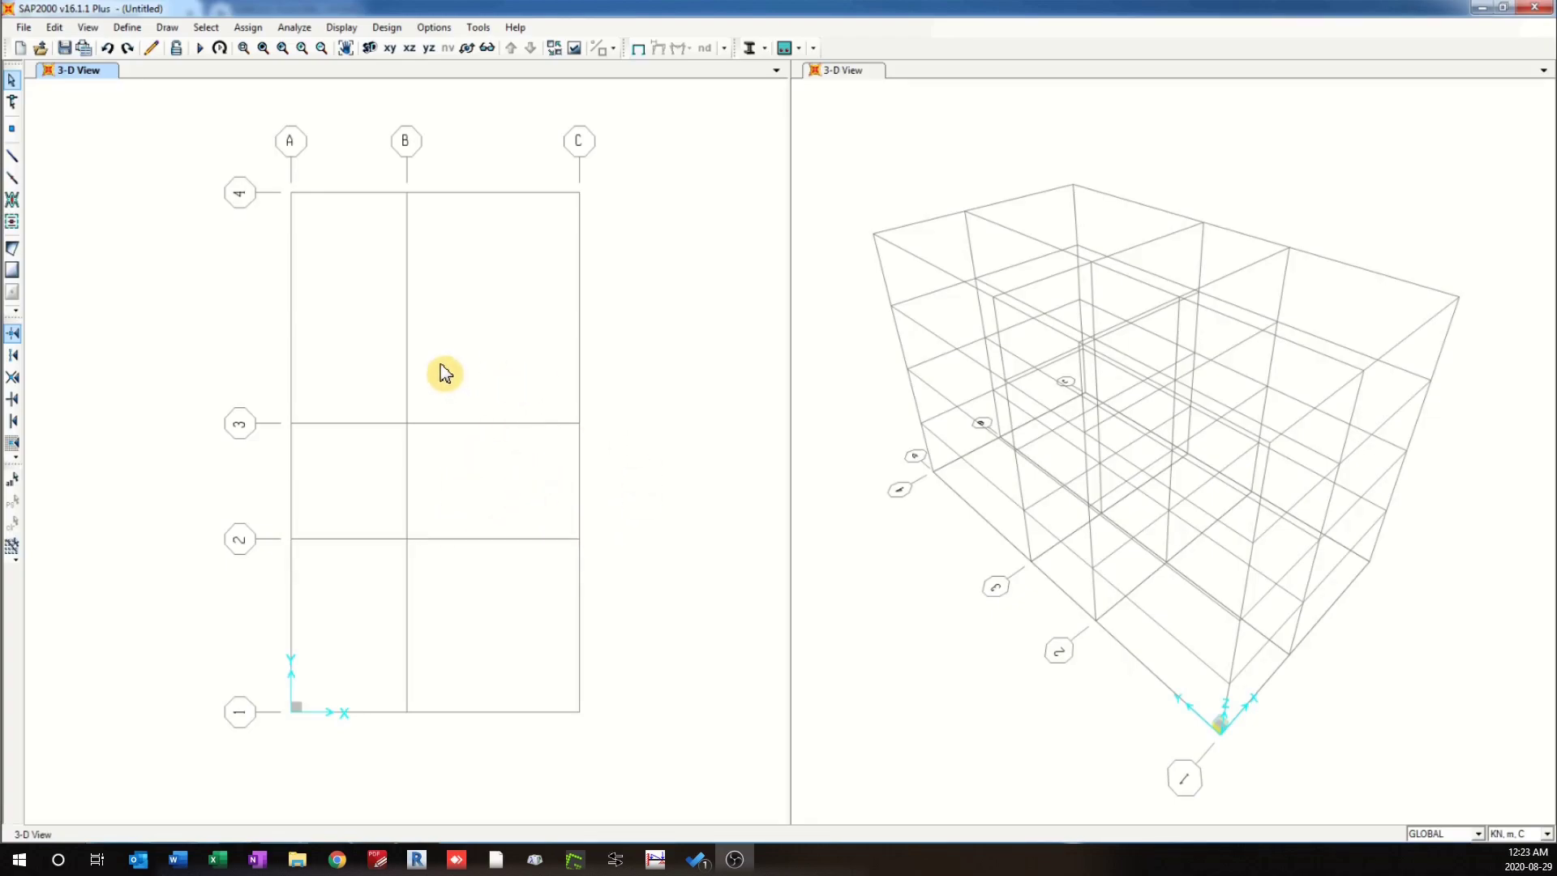
# Add a new 2D coordinate system named "2D- Grid 1" with its origin at global X 0, Y 0 and no rotation.
pyautogui.rightClick(391, 291)
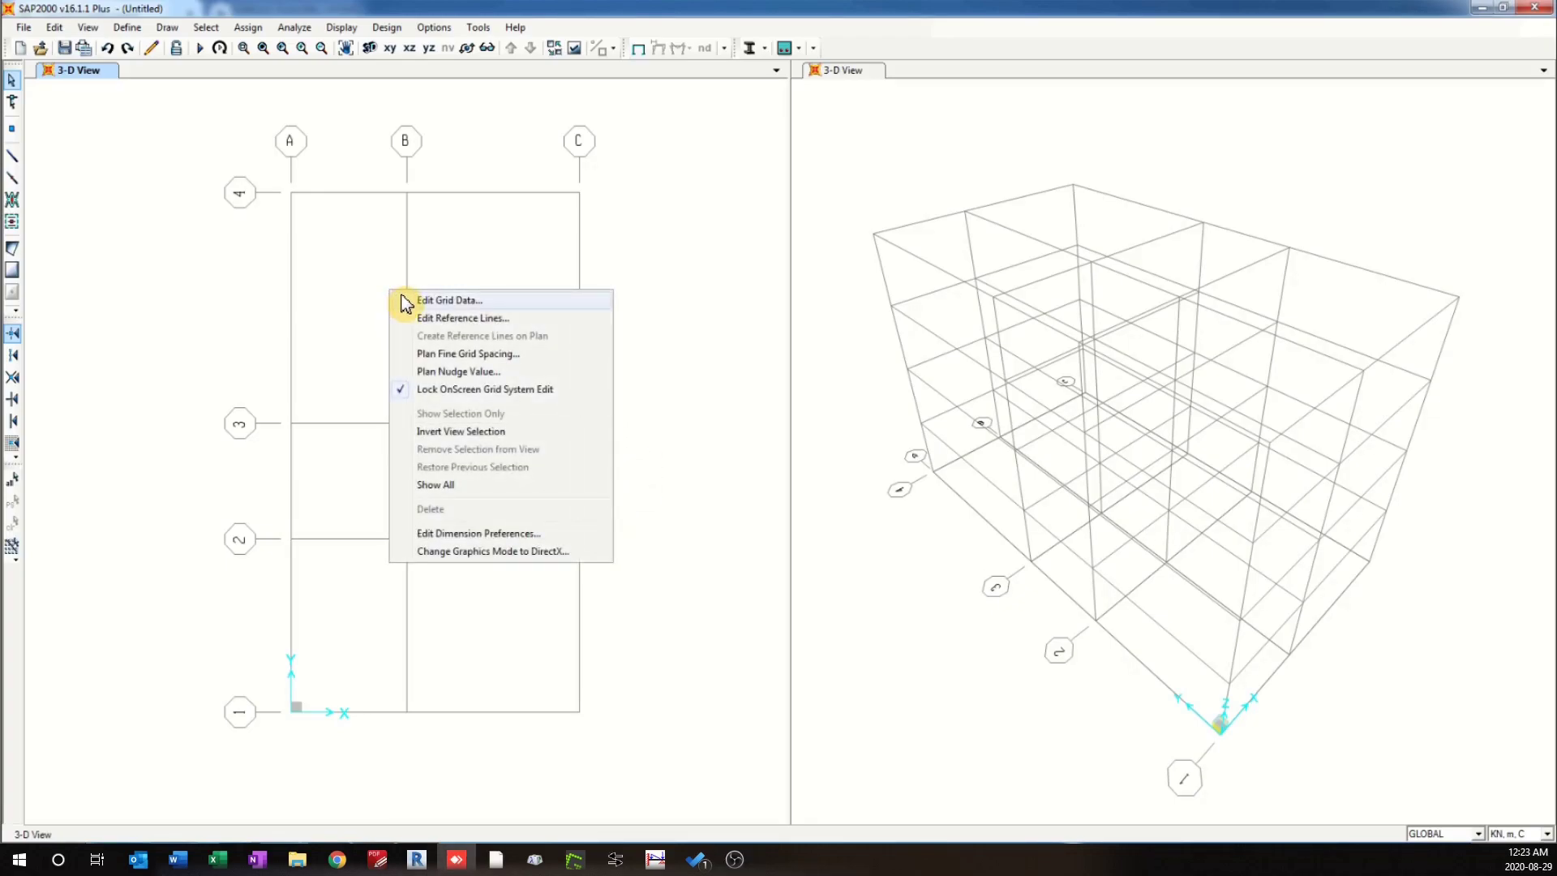
pyautogui.click(425, 301)
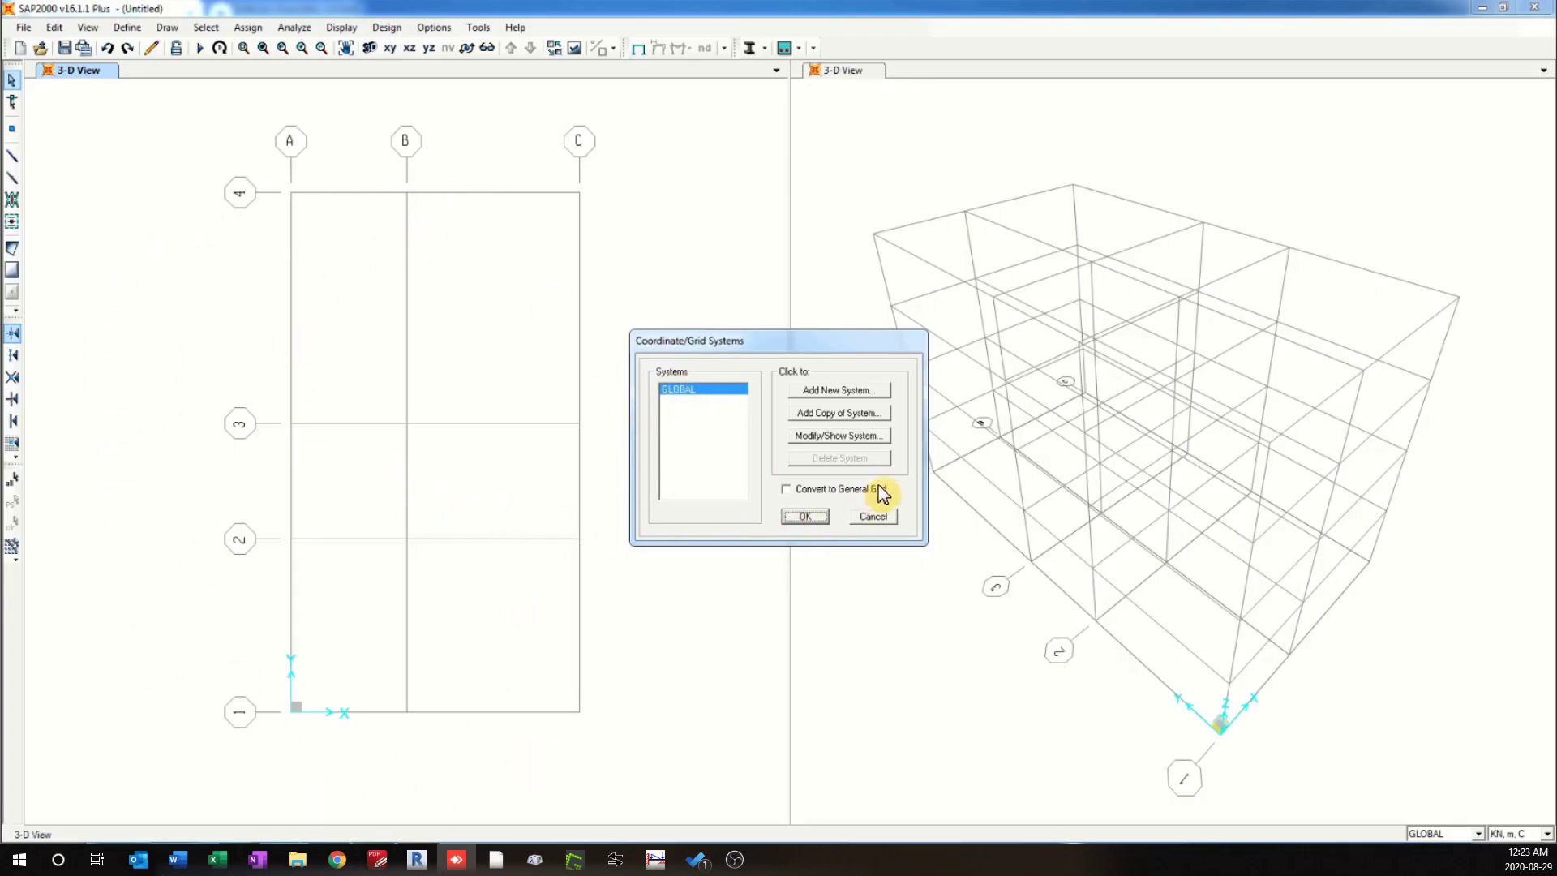
pyautogui.click(829, 397)
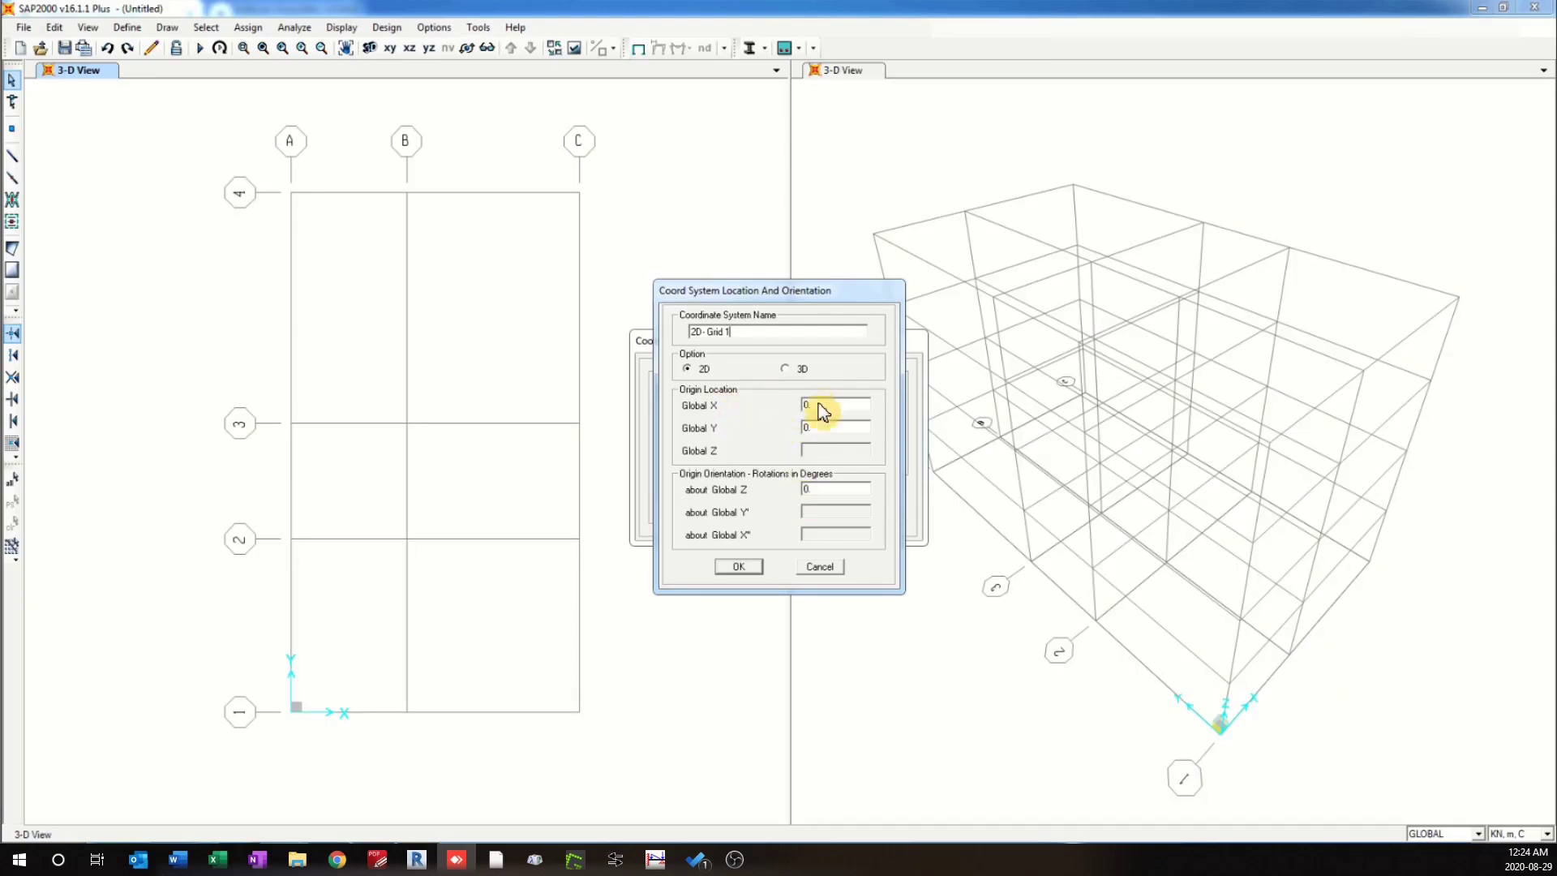
pyautogui.click(749, 565)
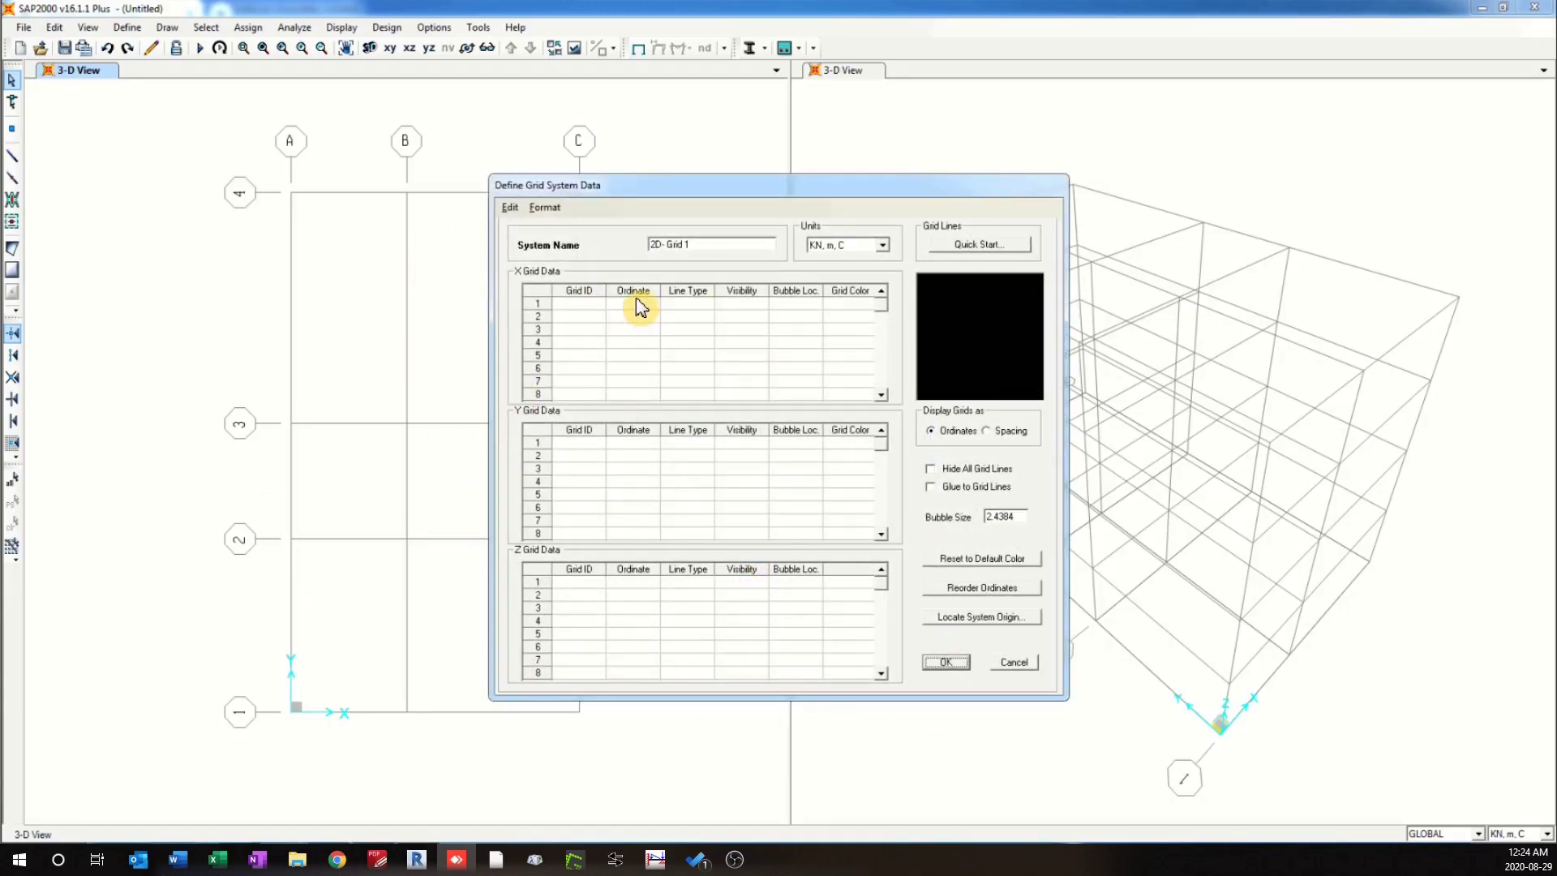
# Add X grid lines with IDs 1A and 2A and Y grid lines with IDs AA and BB.
pyautogui.click(582, 304)
pyautogui.click(578, 318)
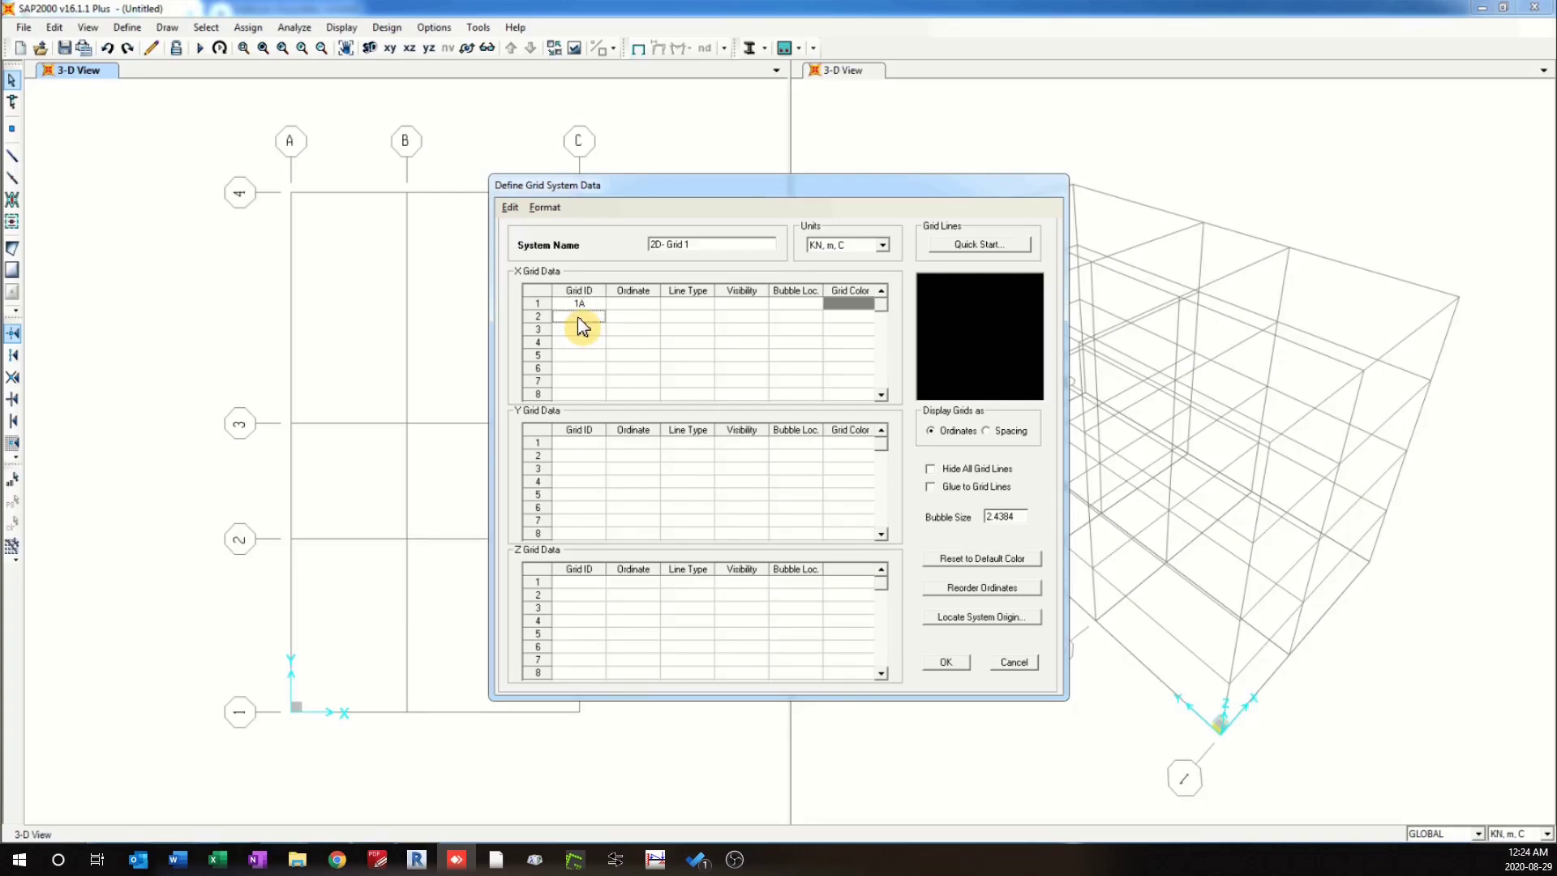
pyautogui.write('2A')
pyautogui.click(586, 448)
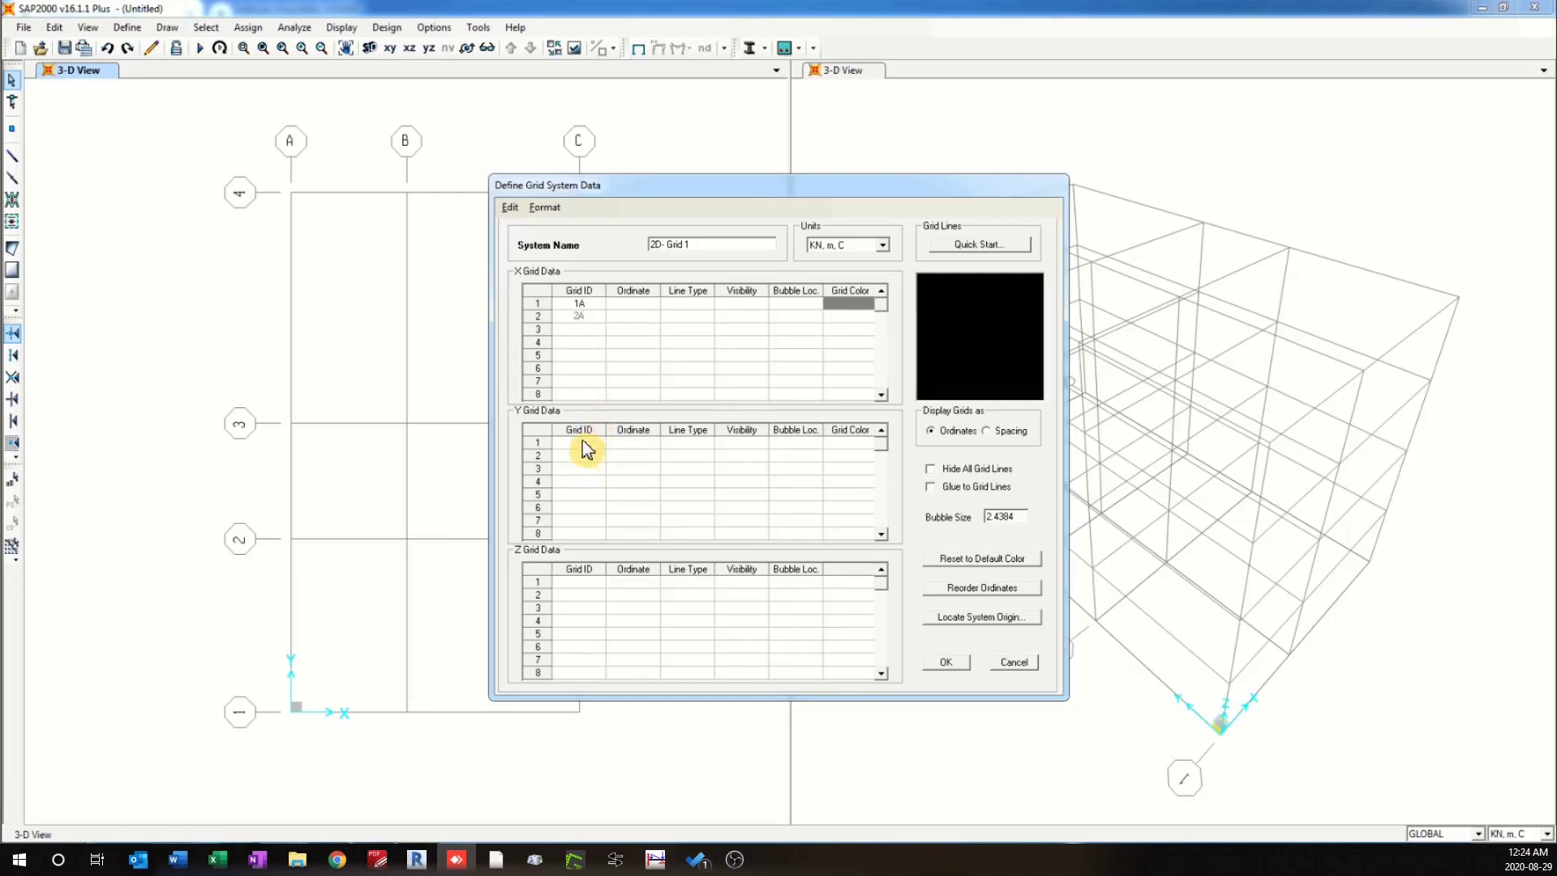
pyautogui.write('AA')
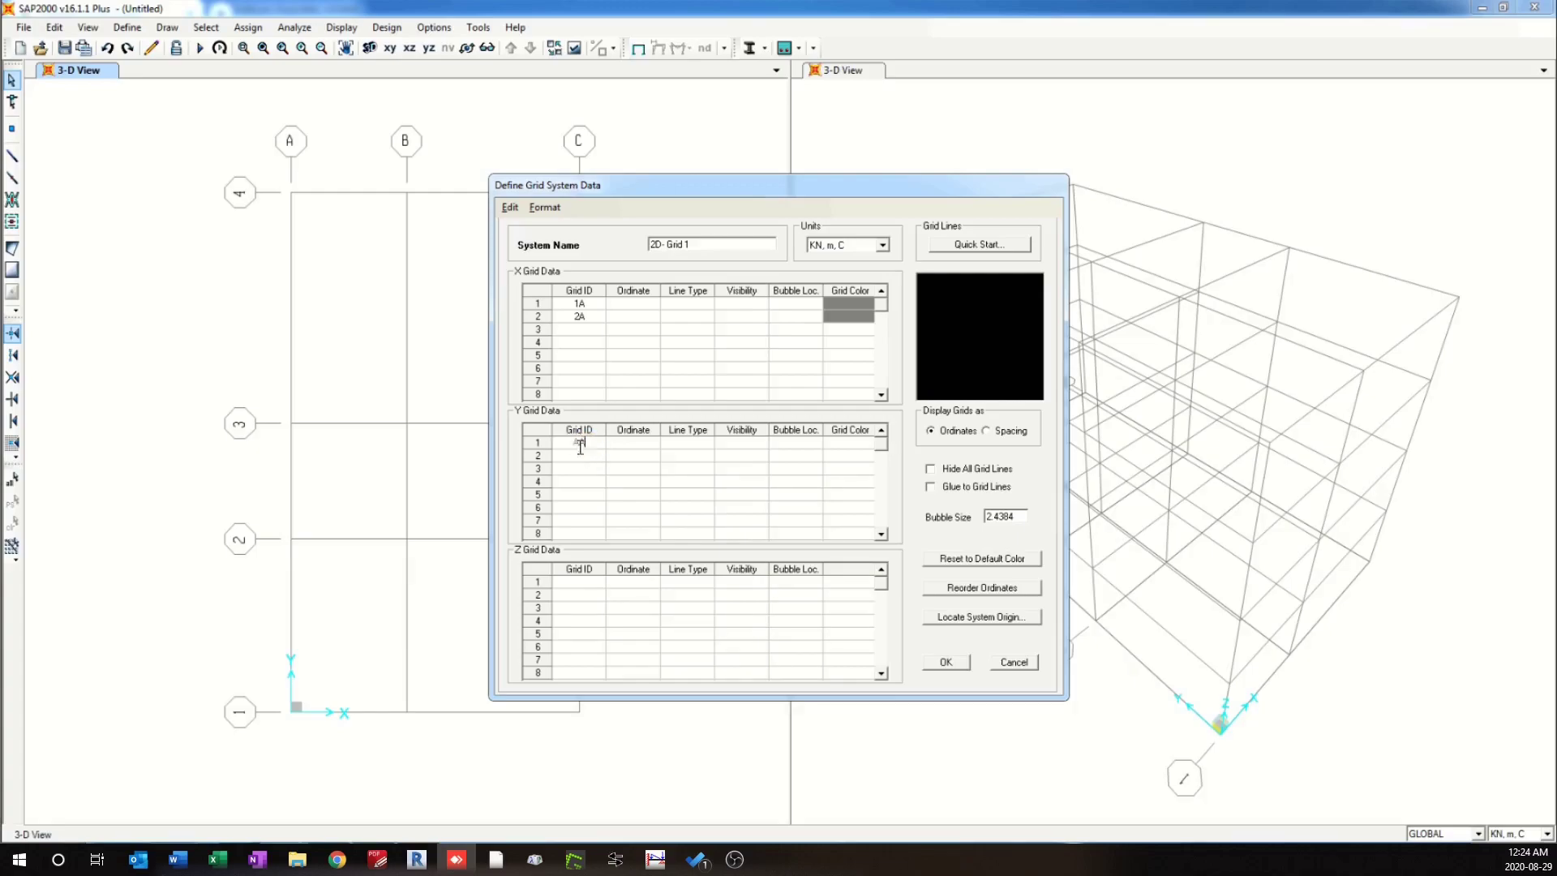
pyautogui.click(586, 461)
pyautogui.write('A')
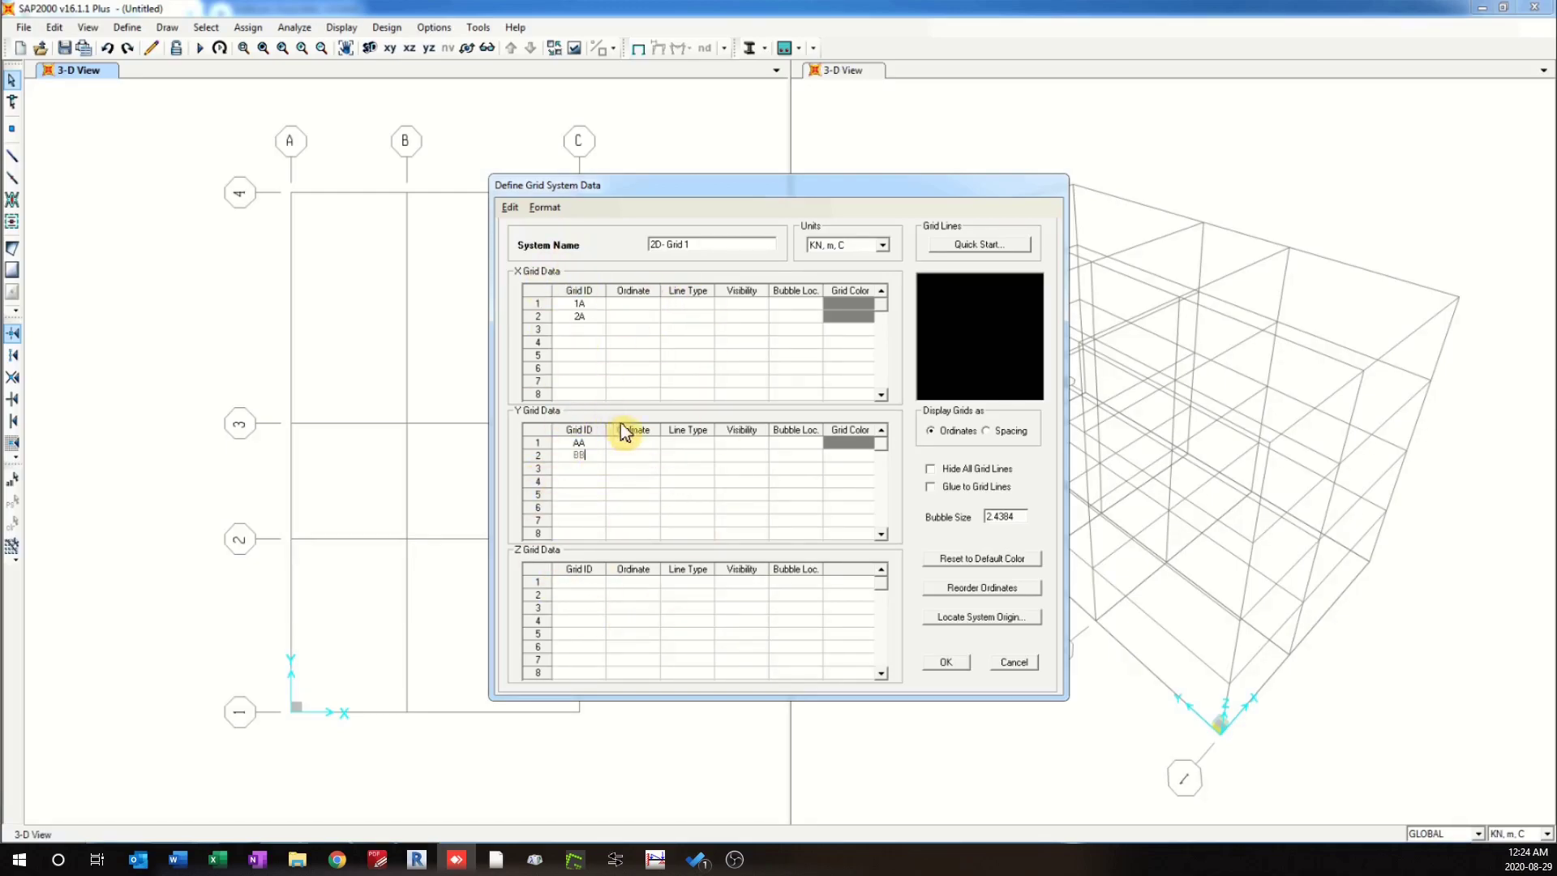
pyautogui.click(634, 456)
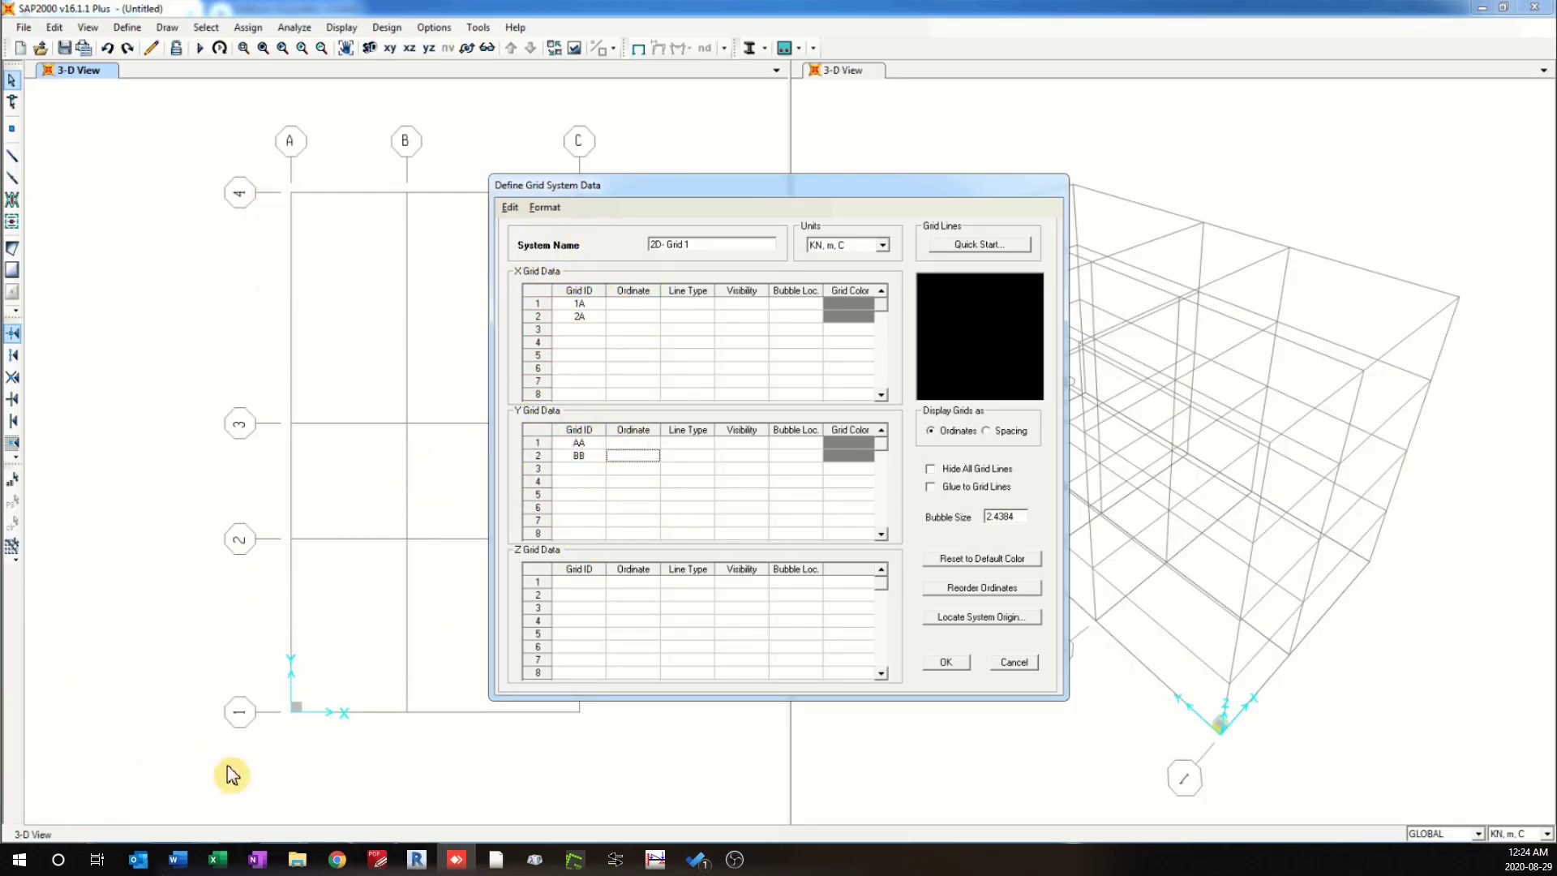
# Set the ordinates of 1A and AA to 0 and of 2A and BB to 3 m, and save the new grid system.
pyautogui.click(646, 298)
pyautogui.click(644, 311)
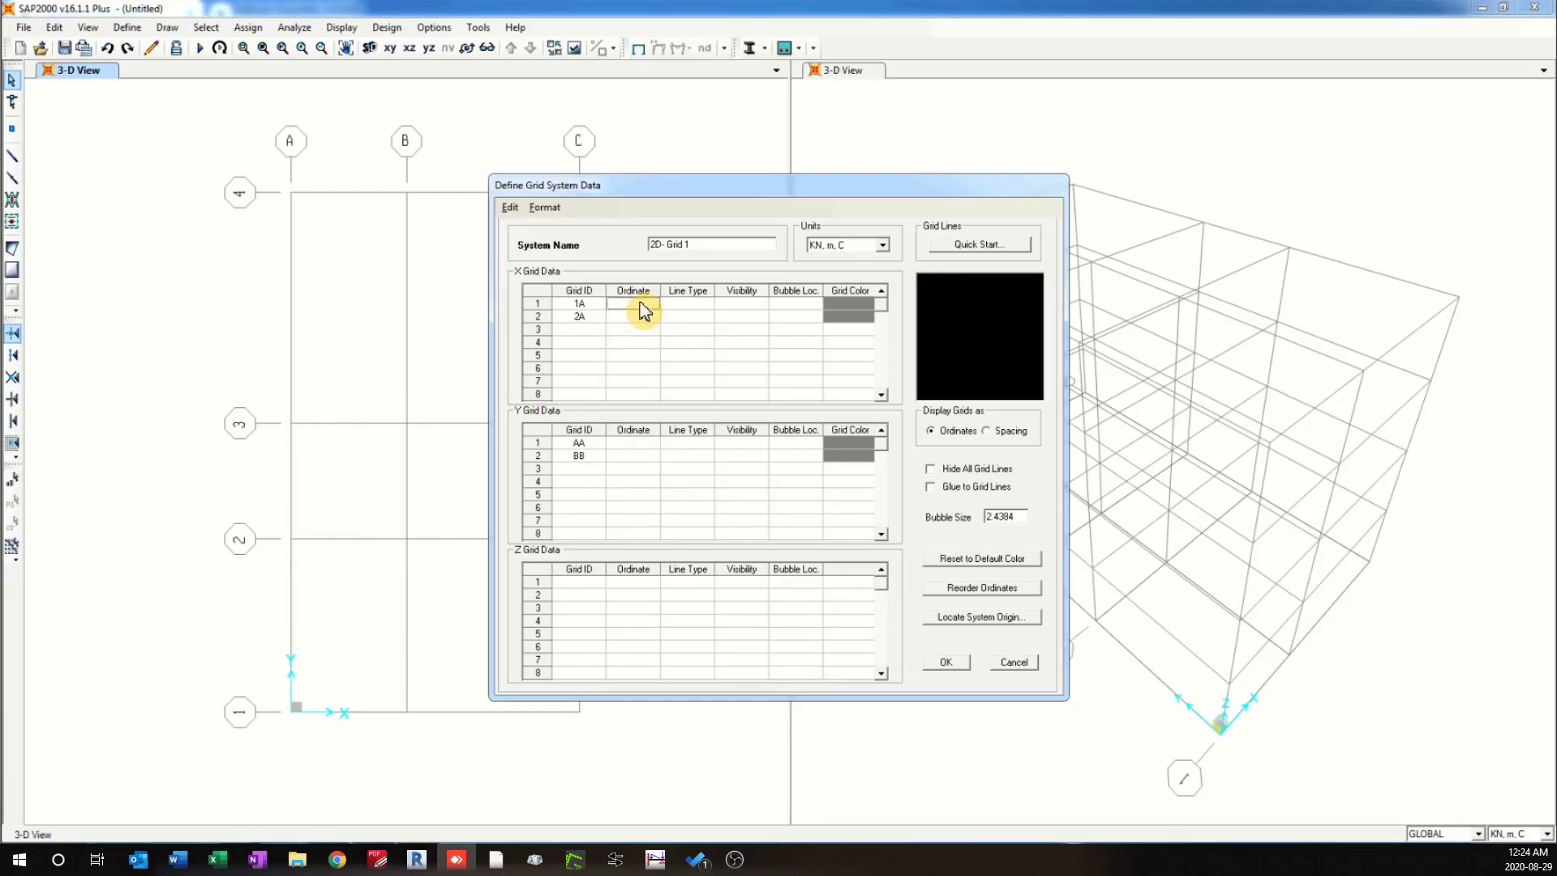
pyautogui.write('0')
pyautogui.write('3')
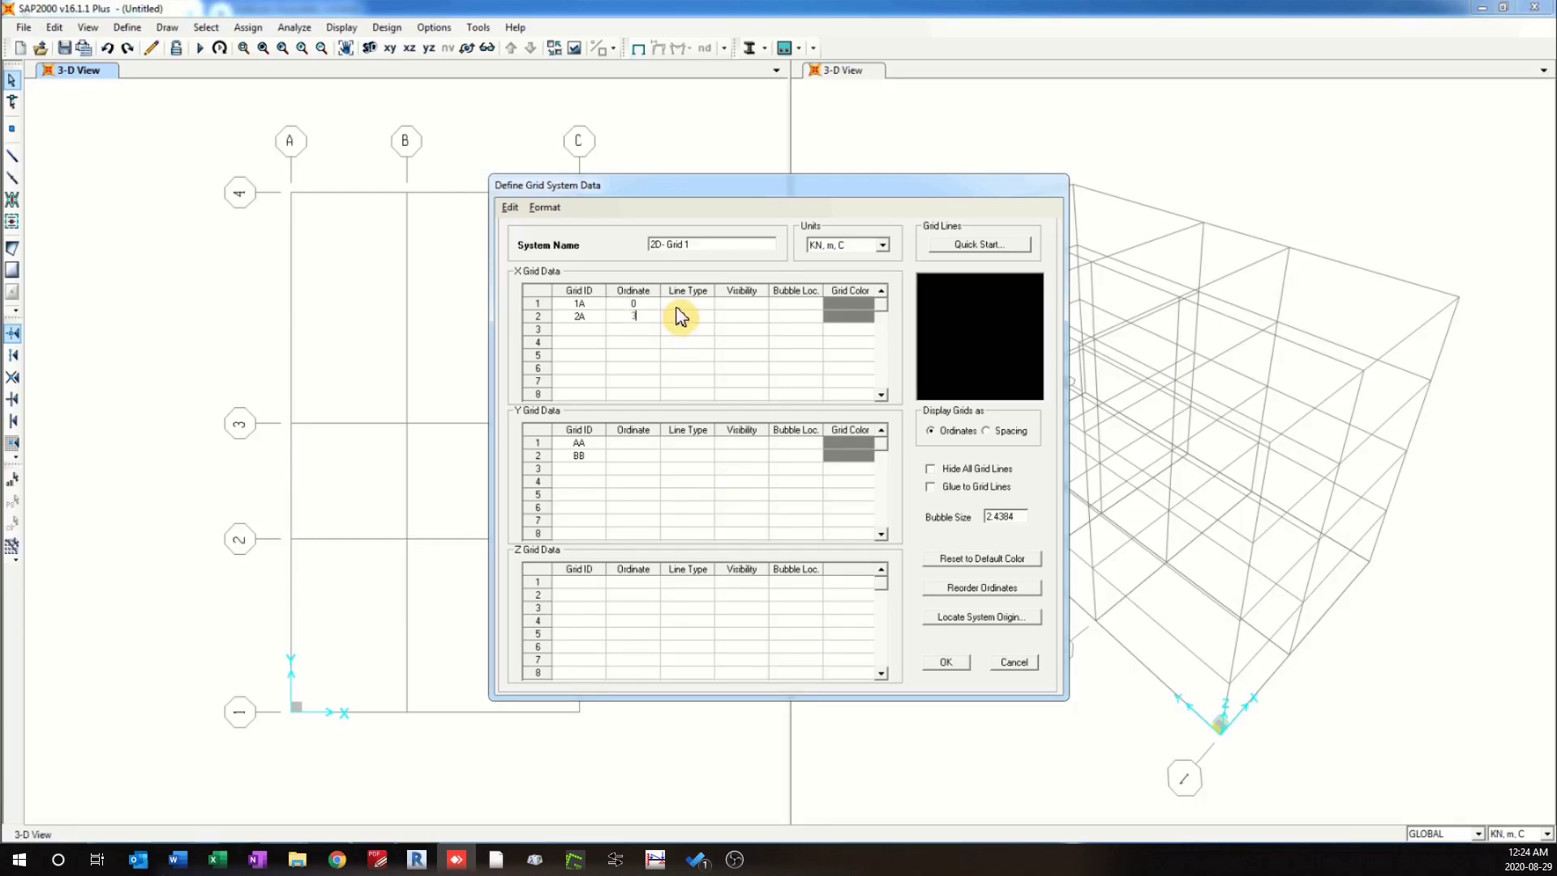
pyautogui.click(636, 443)
pyautogui.click(636, 444)
pyautogui.write('0')
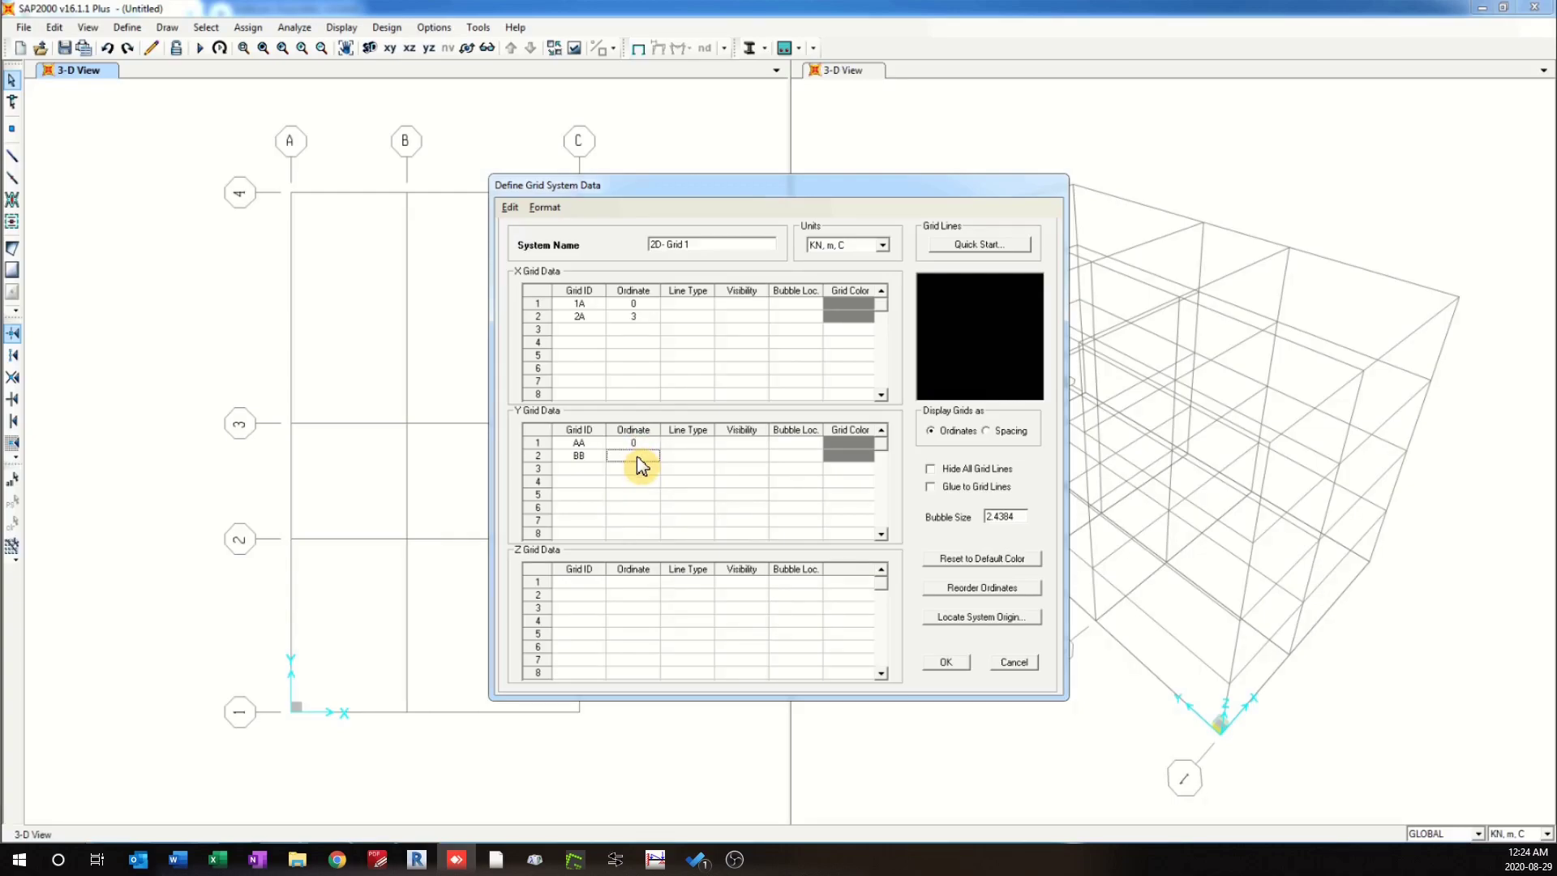
pyautogui.write('3')
pyautogui.click(688, 443)
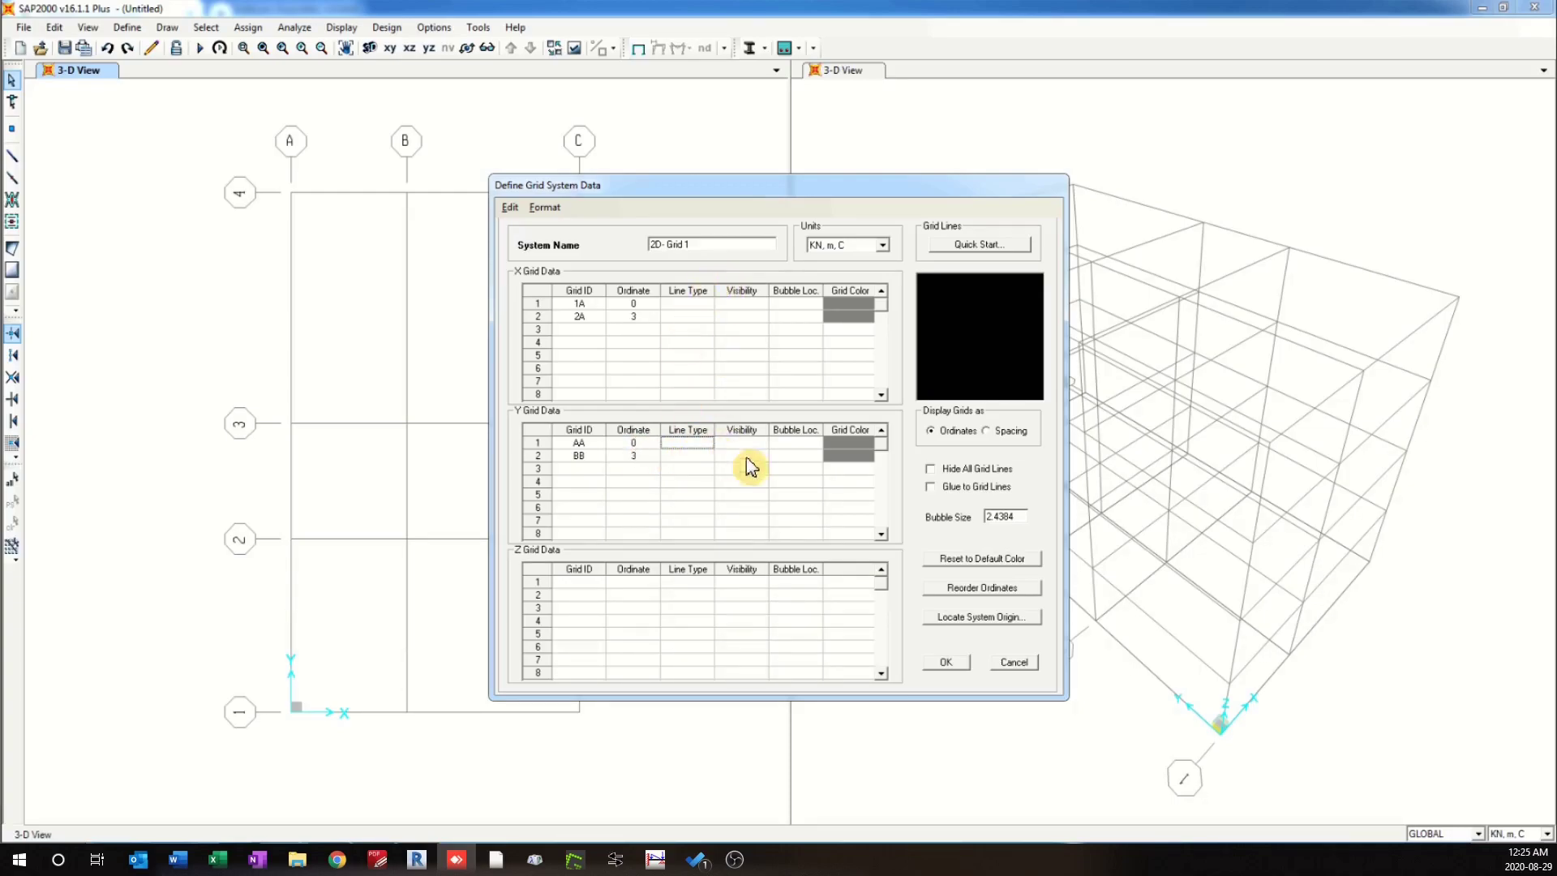
pyautogui.click(950, 666)
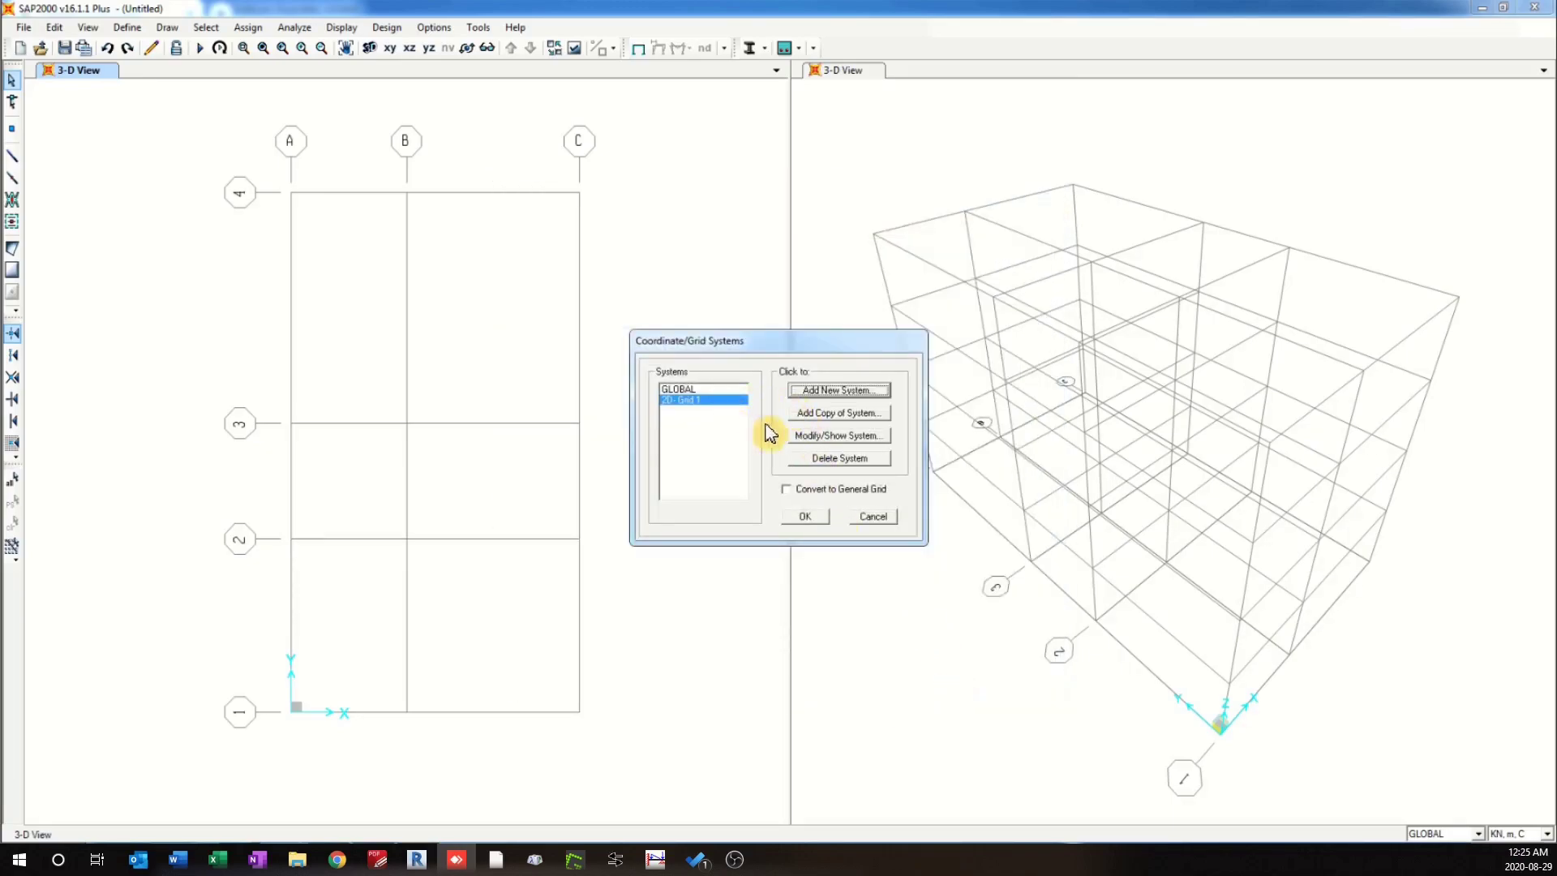
# Reopen the 2D- Grid 1 system for modification, name its first Z grid line Z1 and add a second one, Z2.
pyautogui.click(825, 442)
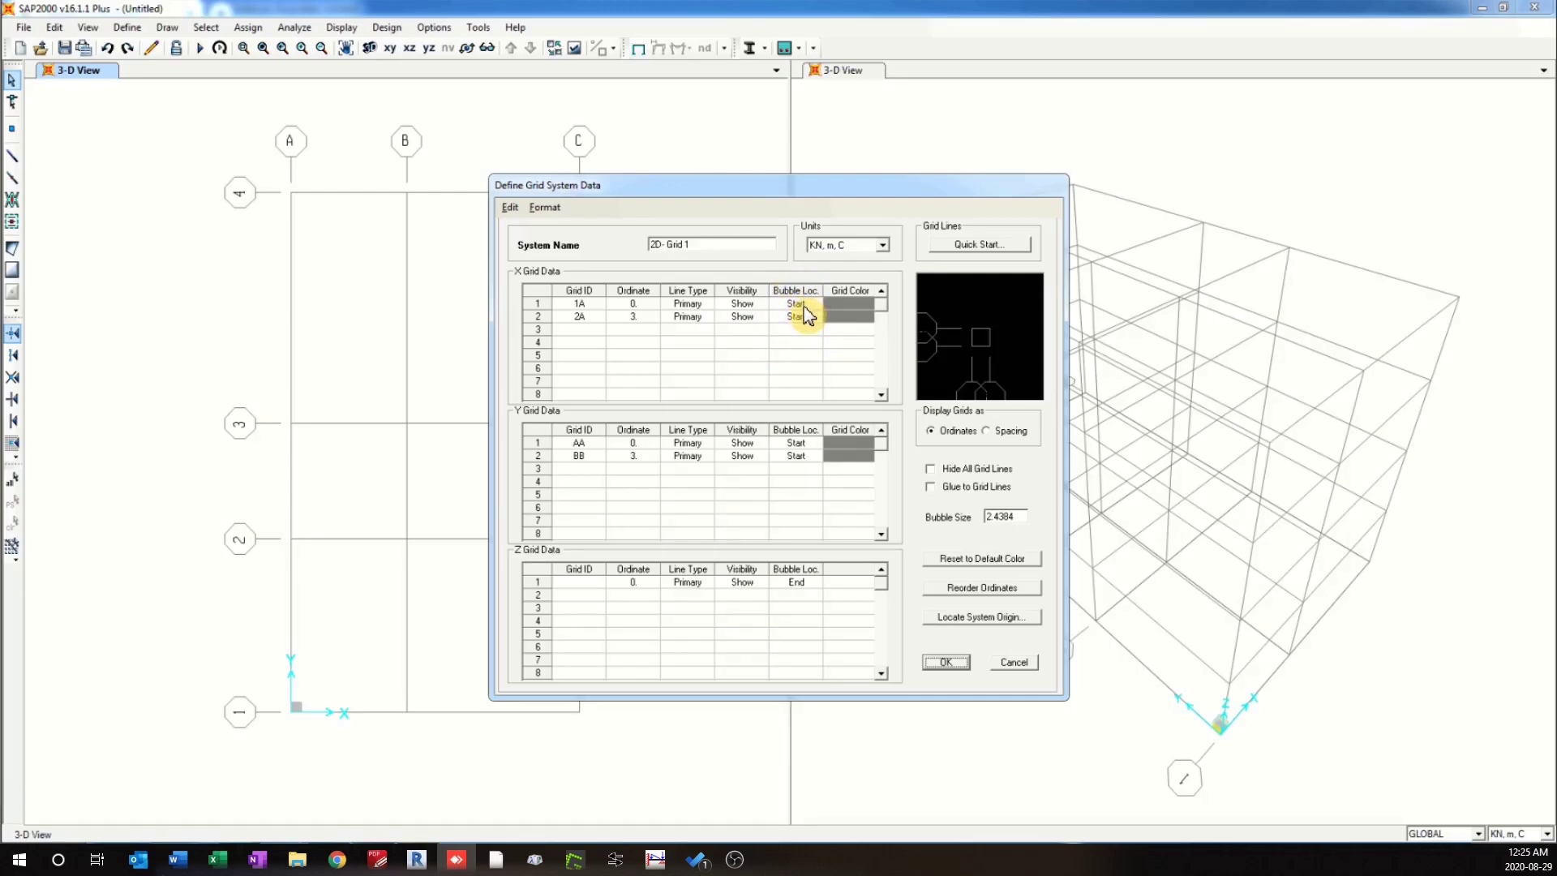
pyautogui.click(593, 584)
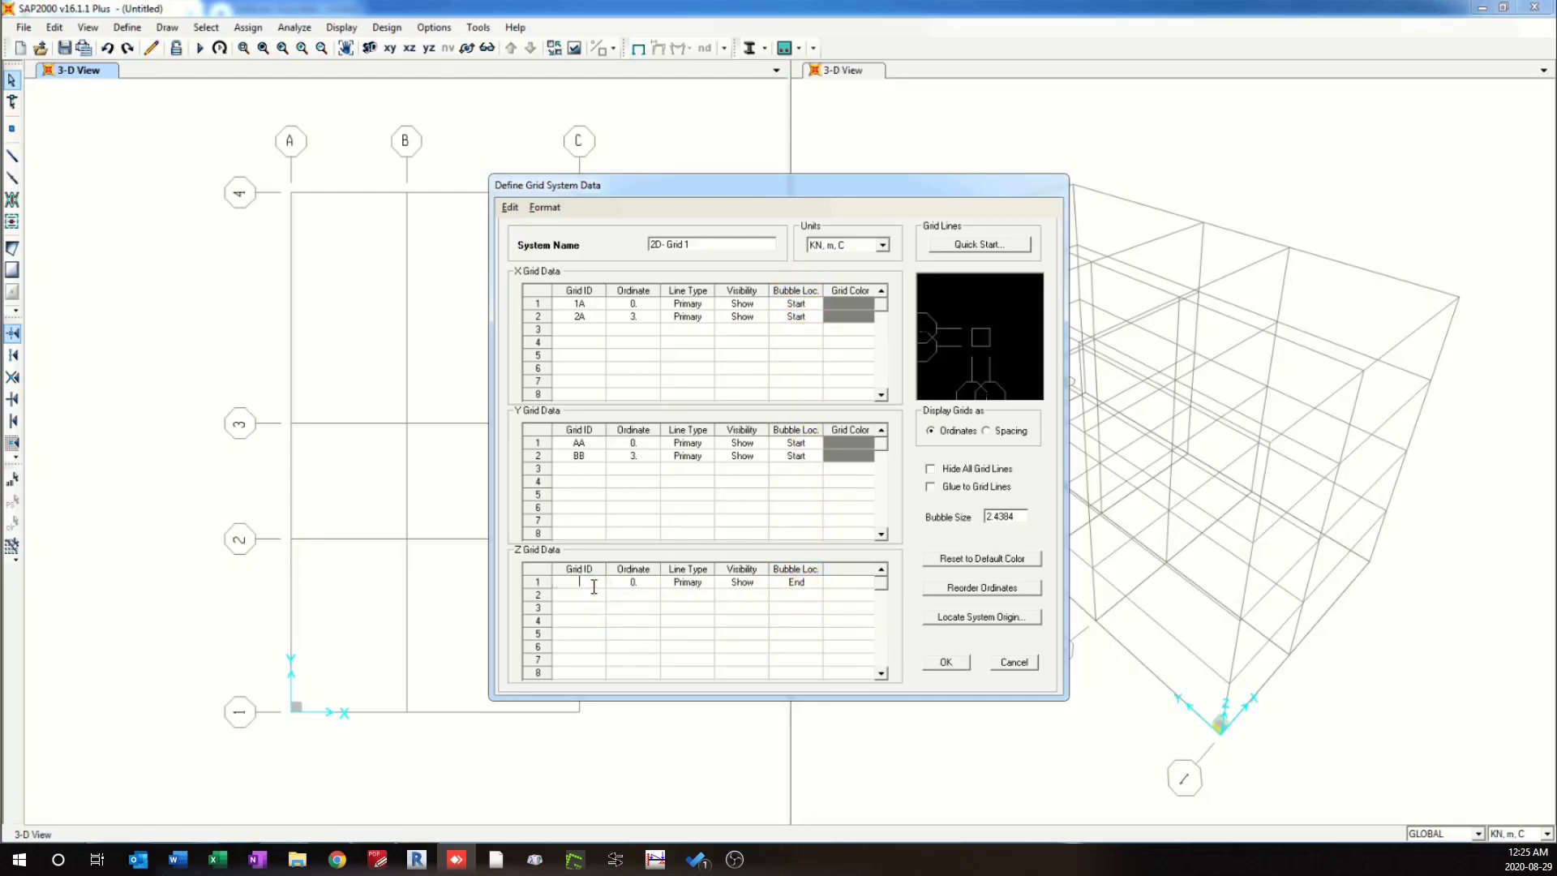
pyautogui.click(588, 608)
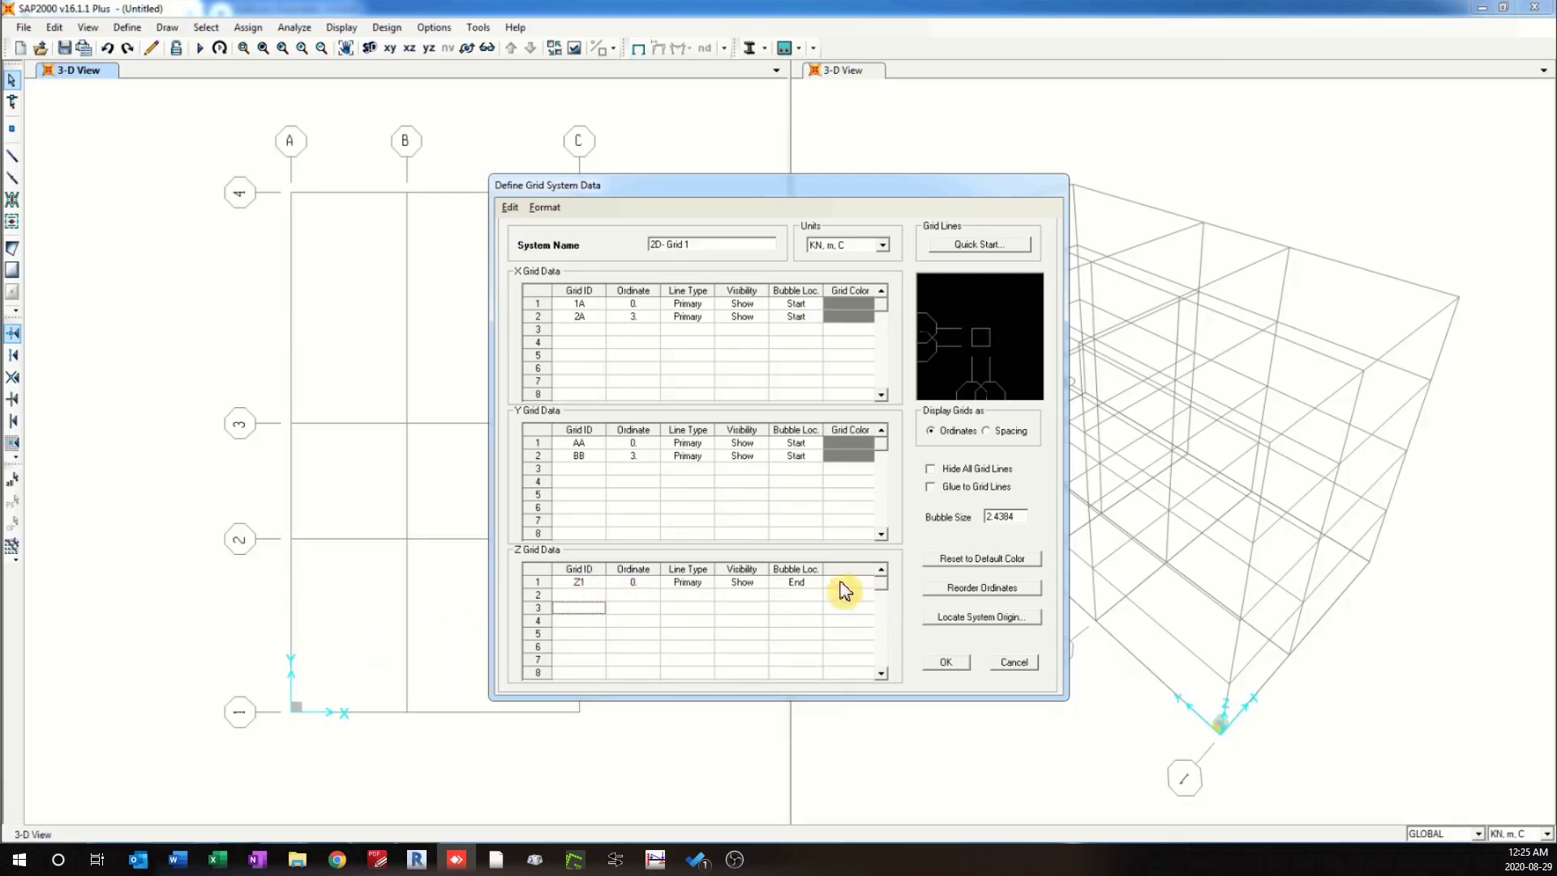
pyautogui.click(579, 600)
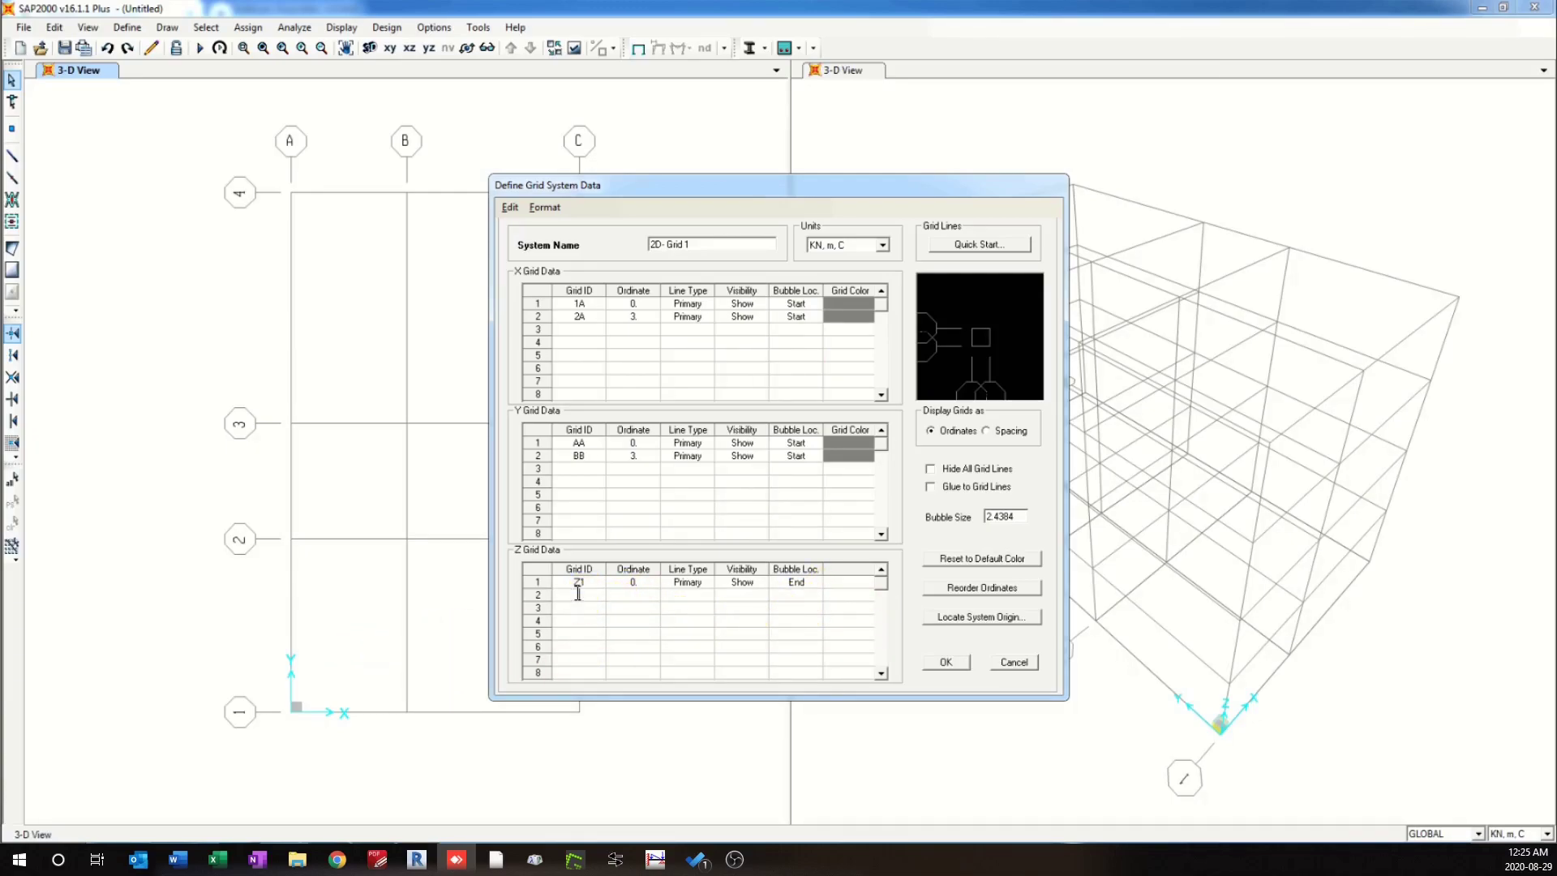
pyautogui.write('Z2')
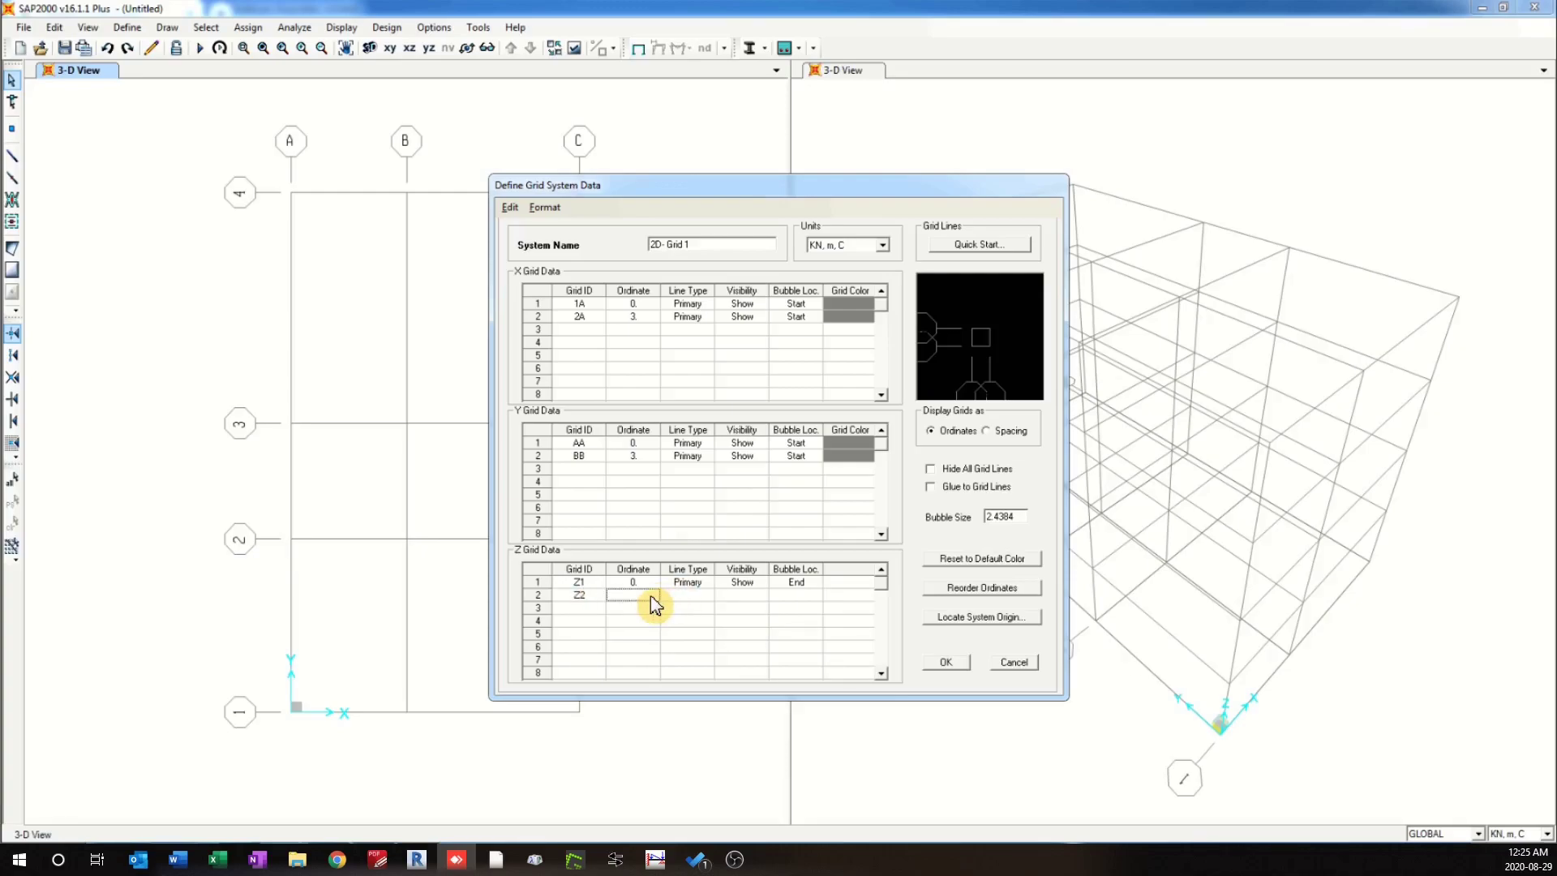
# Define Z2 at ordinate 2 m as Primary and shown, set Z1's bubble location to Start, and apply the grid system changes.
pyautogui.write('2')
pyautogui.press('Tab')
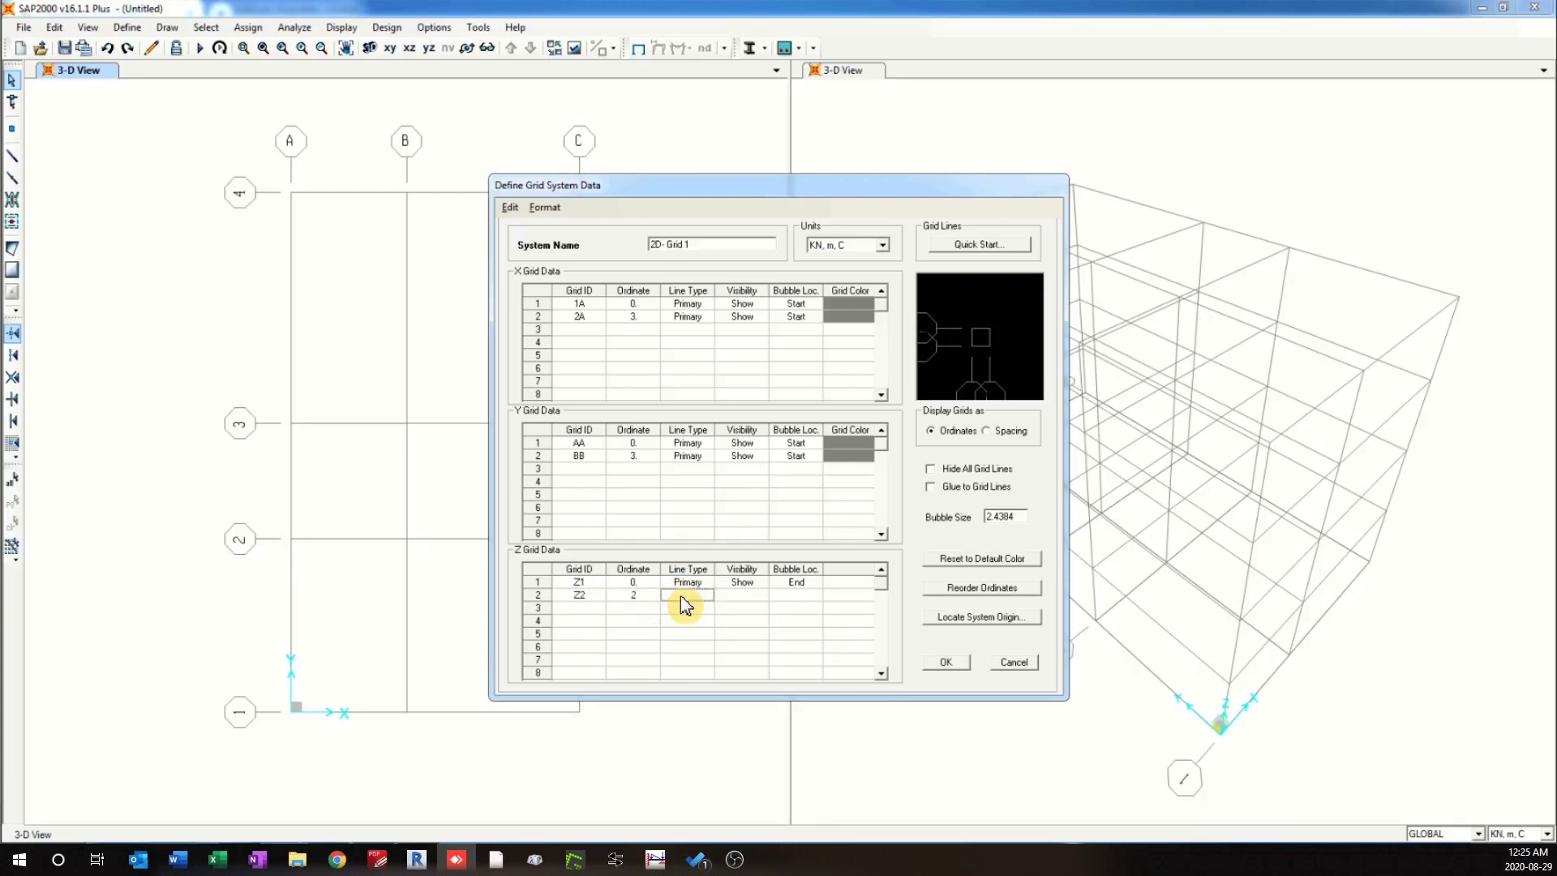
pyautogui.press('Tab')
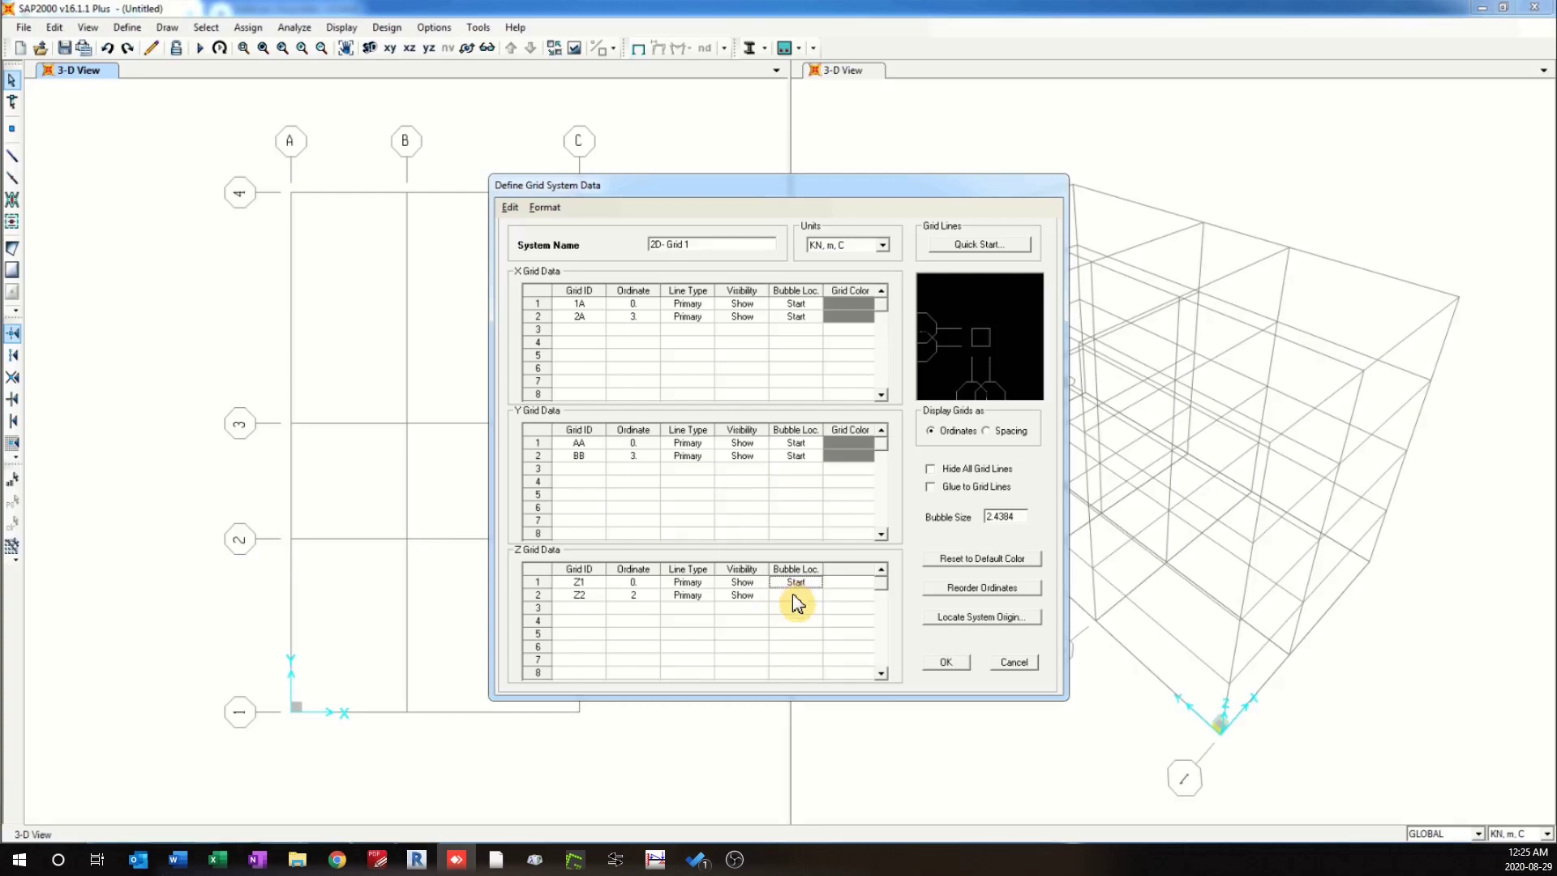
pyautogui.click(945, 662)
pyautogui.click(821, 519)
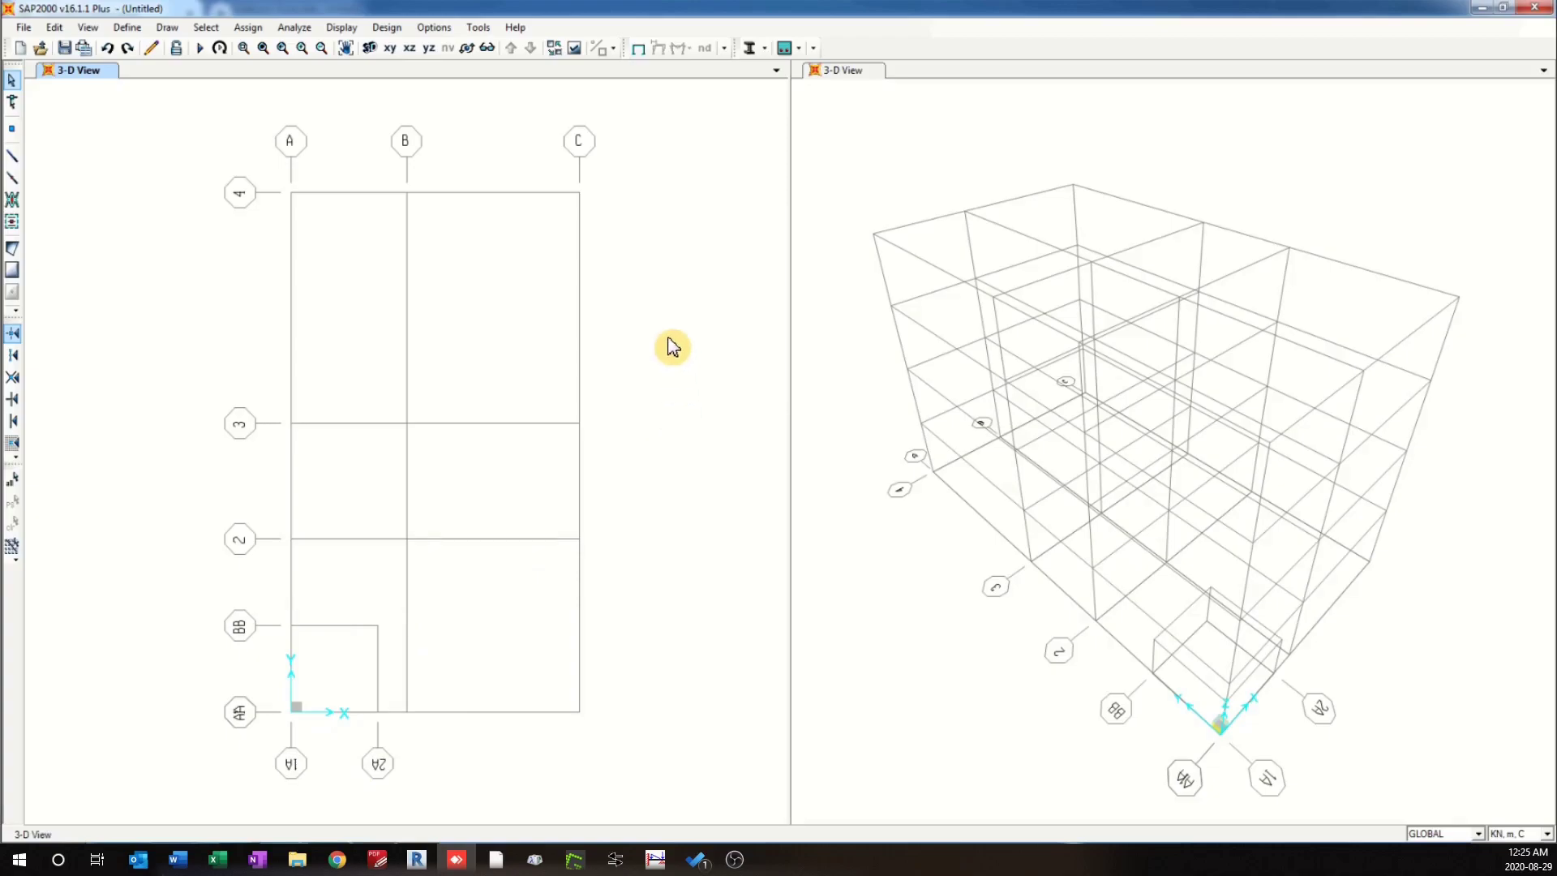
# Hide all grid lines of the 2D- Grid 1 system and apply the change.
pyautogui.rightClick(627, 277)
pyautogui.click(657, 287)
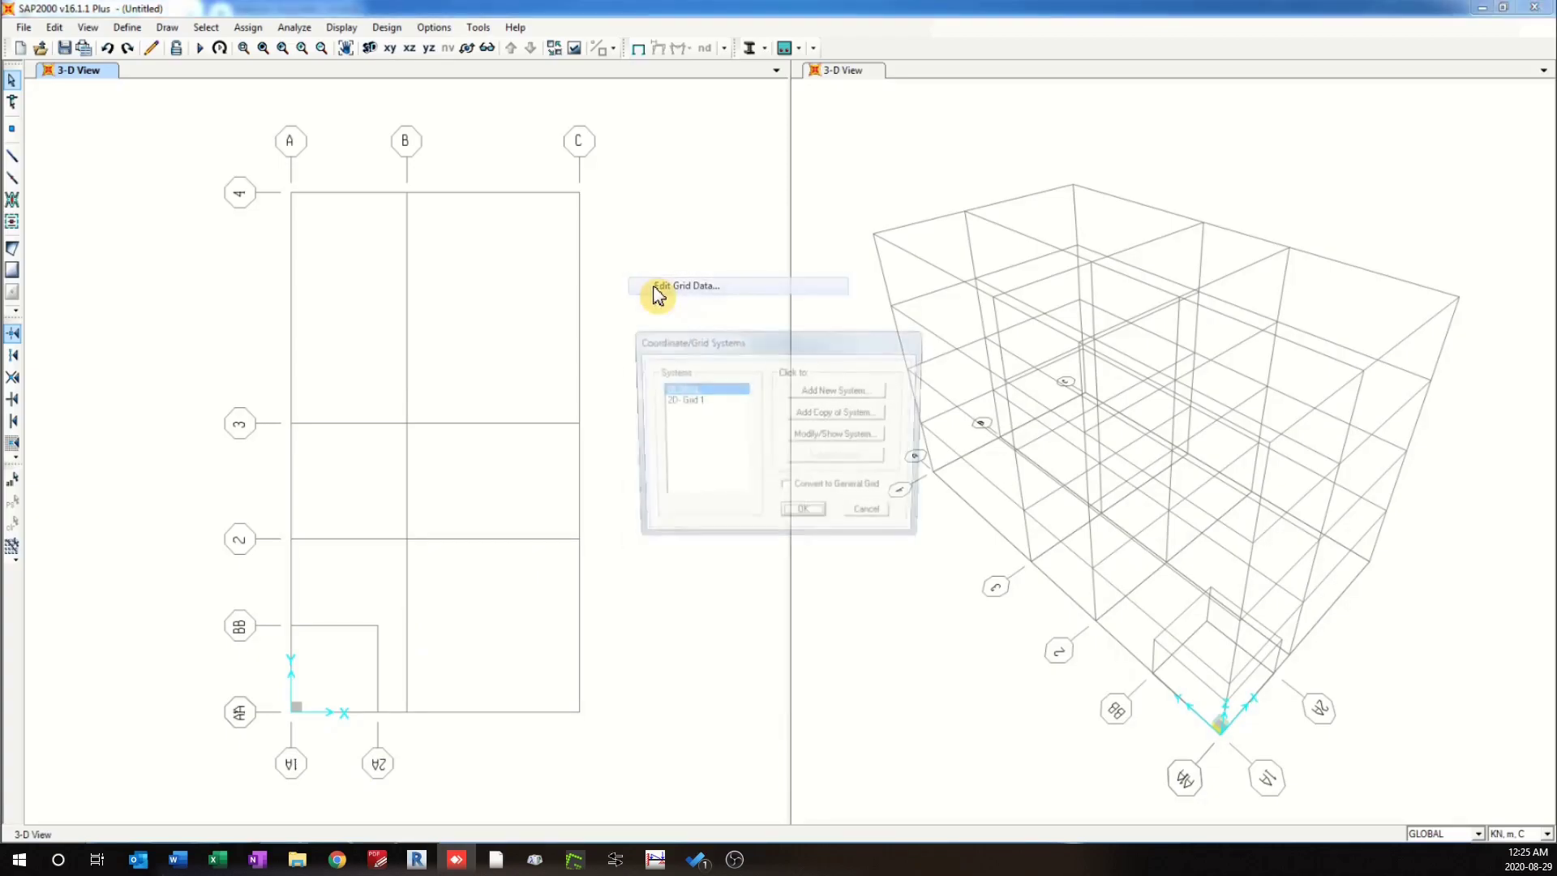
pyautogui.click(699, 400)
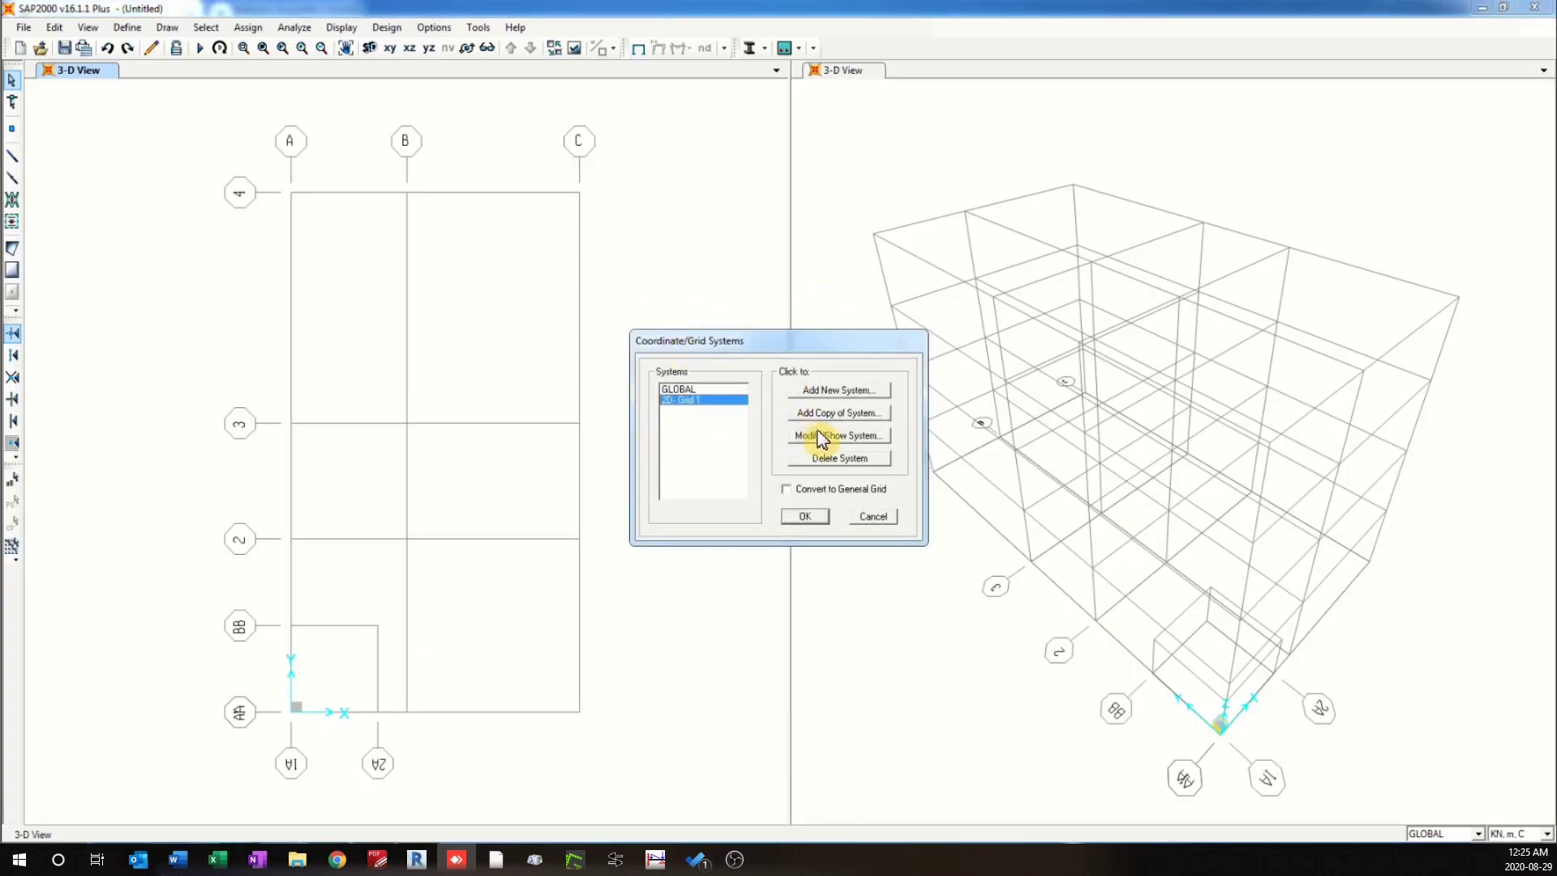
pyautogui.click(817, 438)
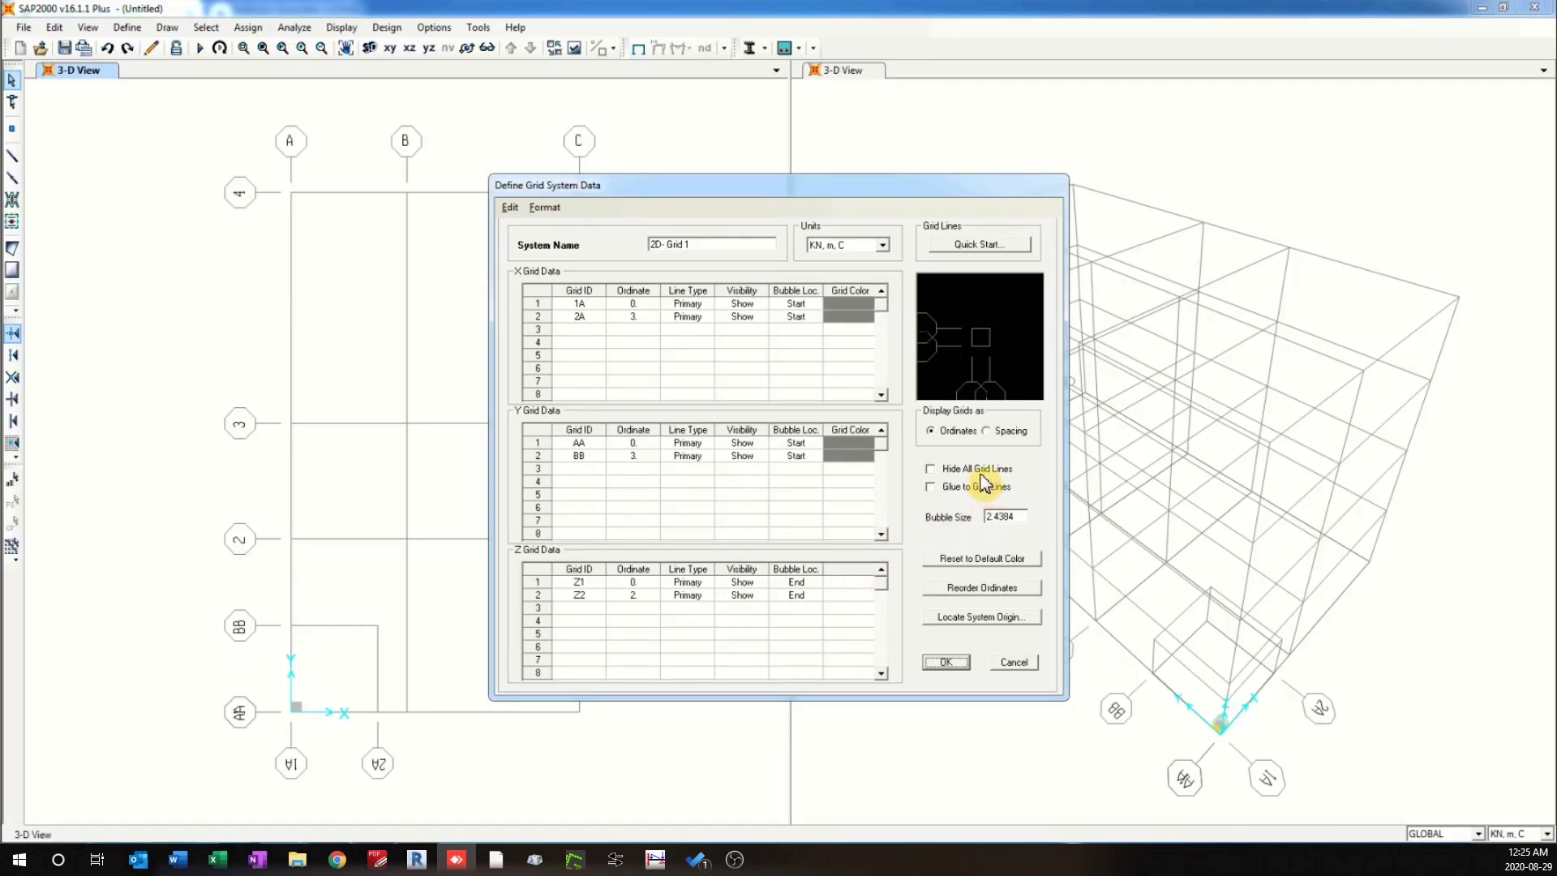
pyautogui.click(946, 662)
pyautogui.click(806, 517)
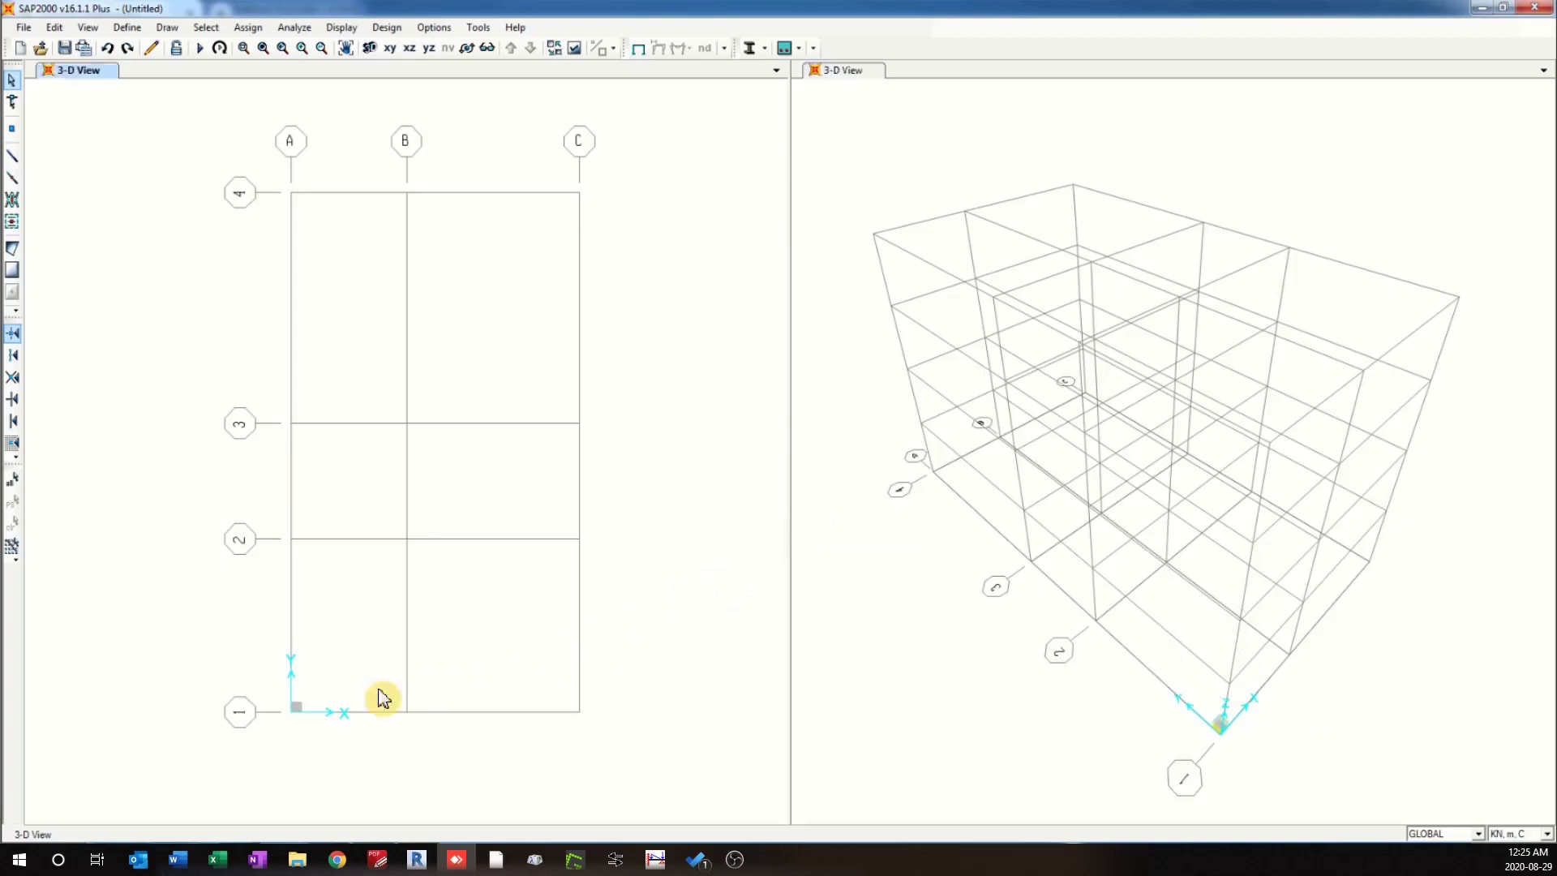
# Turn off hiding of all grid lines for the 2D- Grid 1 system and apply the change.
pyautogui.rightClick(490, 480)
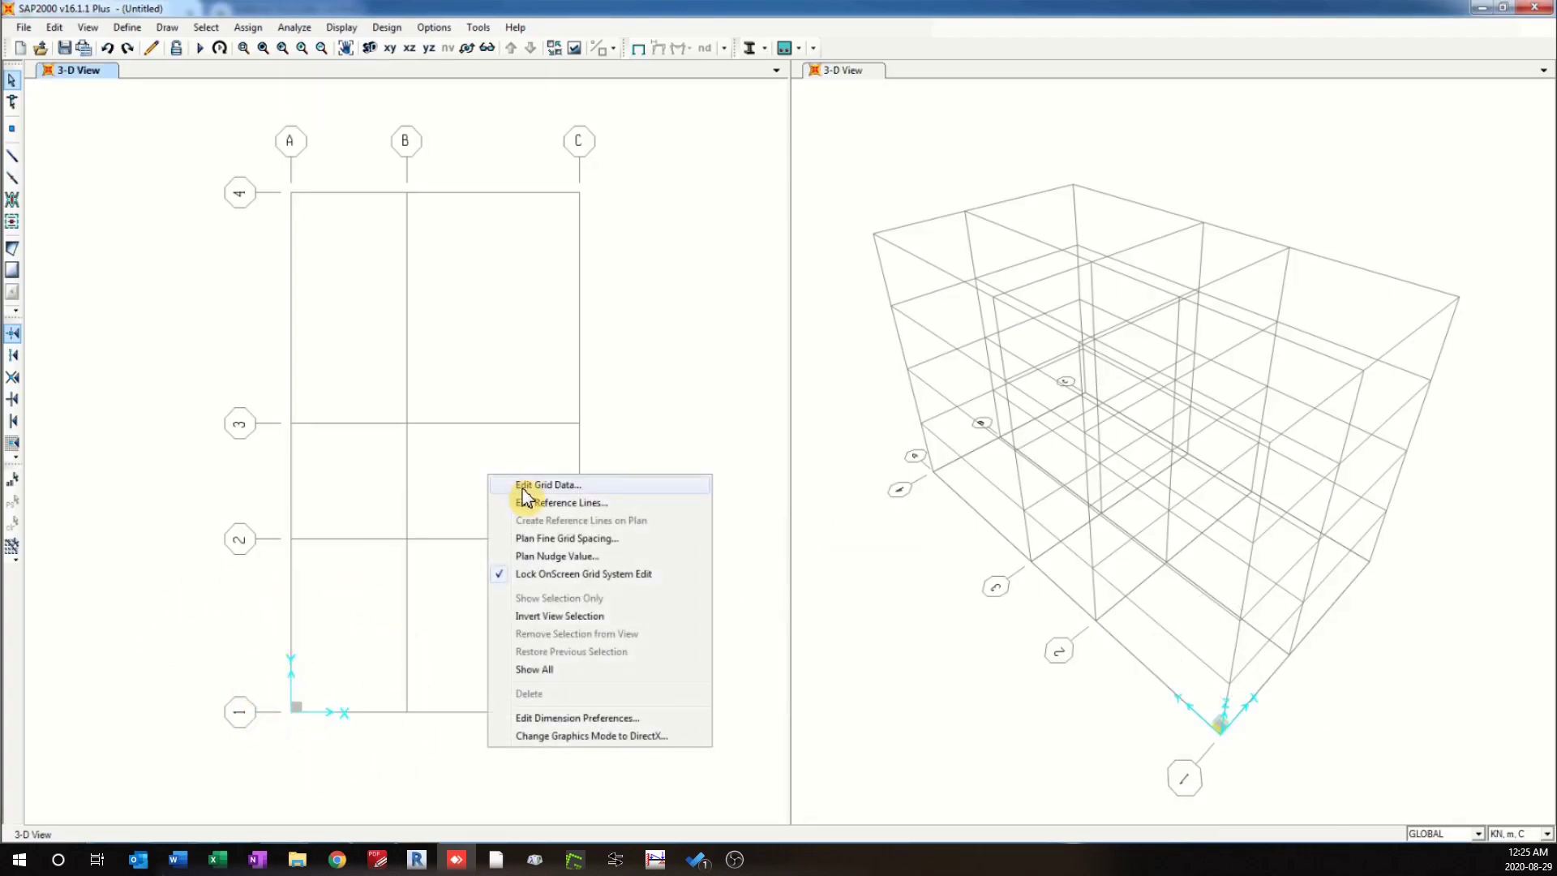
pyautogui.click(519, 489)
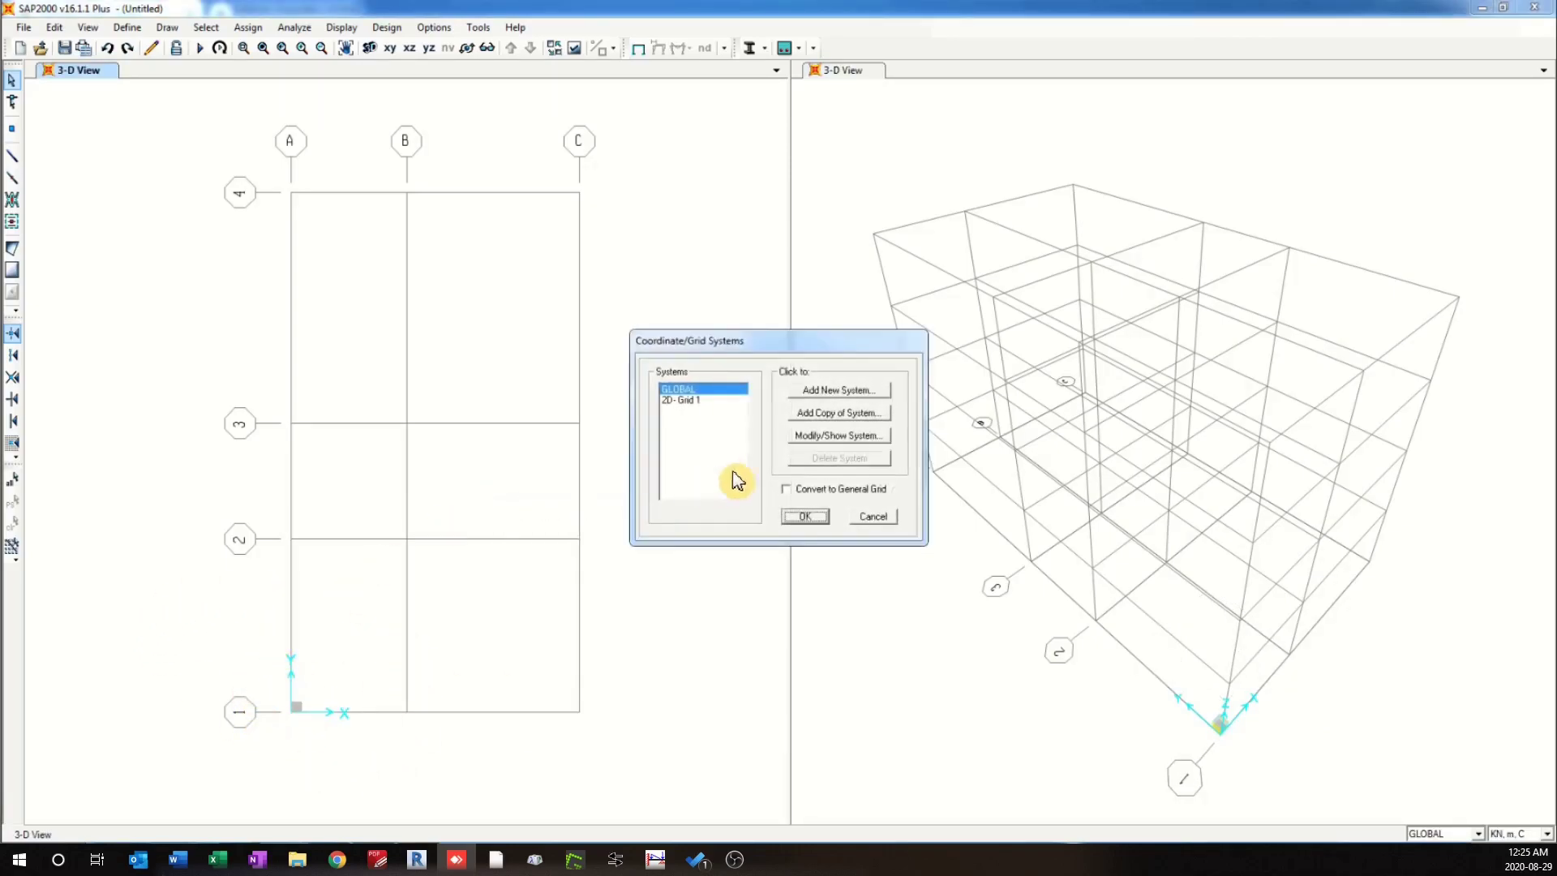
pyautogui.click(714, 401)
pyautogui.click(821, 439)
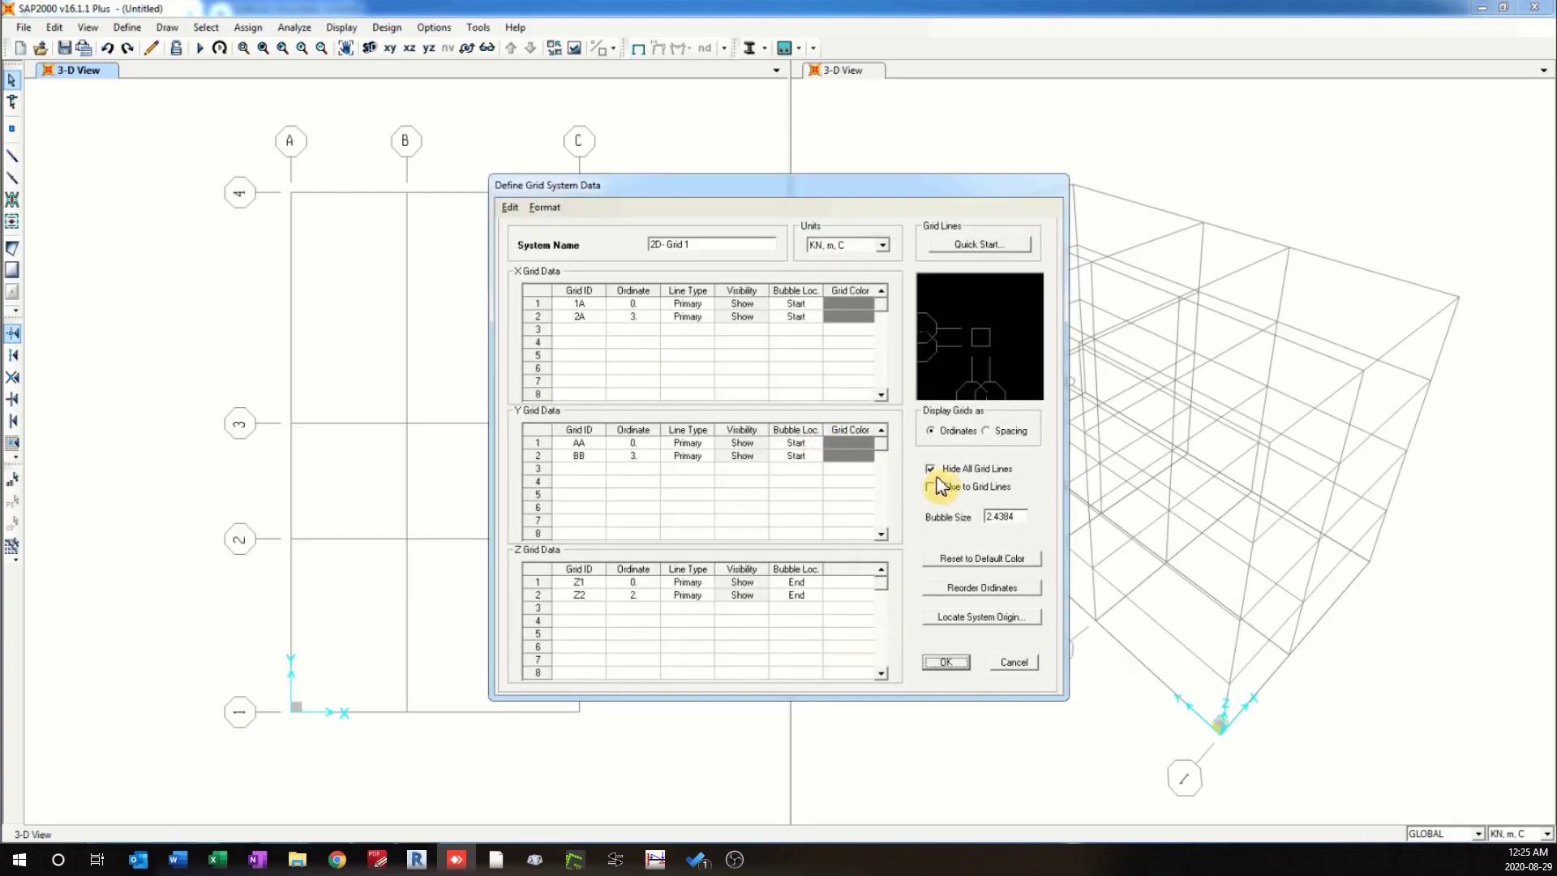
pyautogui.click(957, 471)
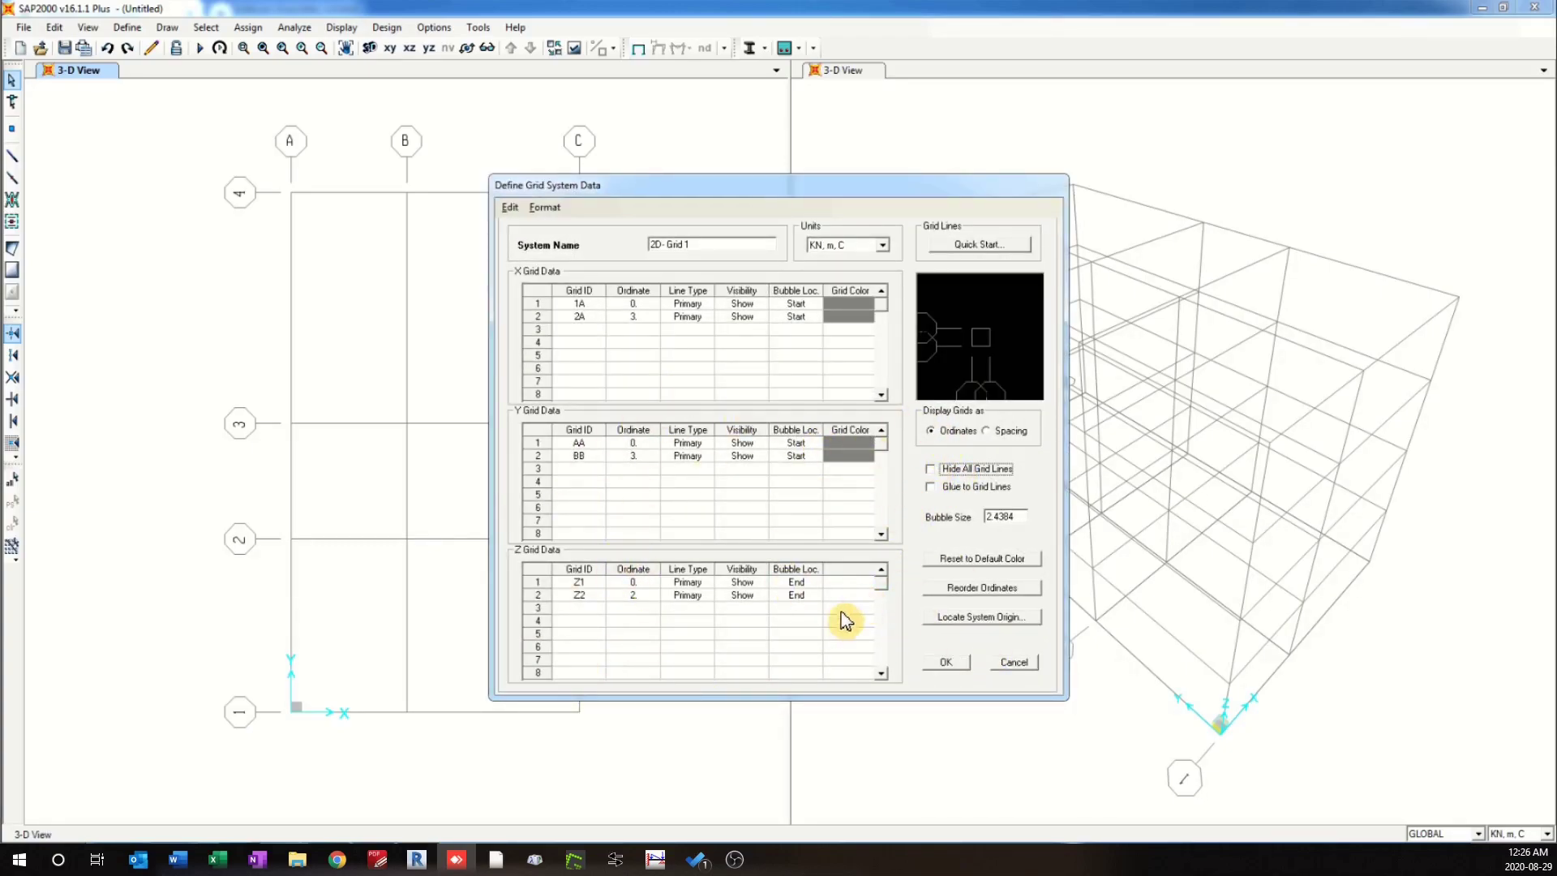
pyautogui.click(946, 661)
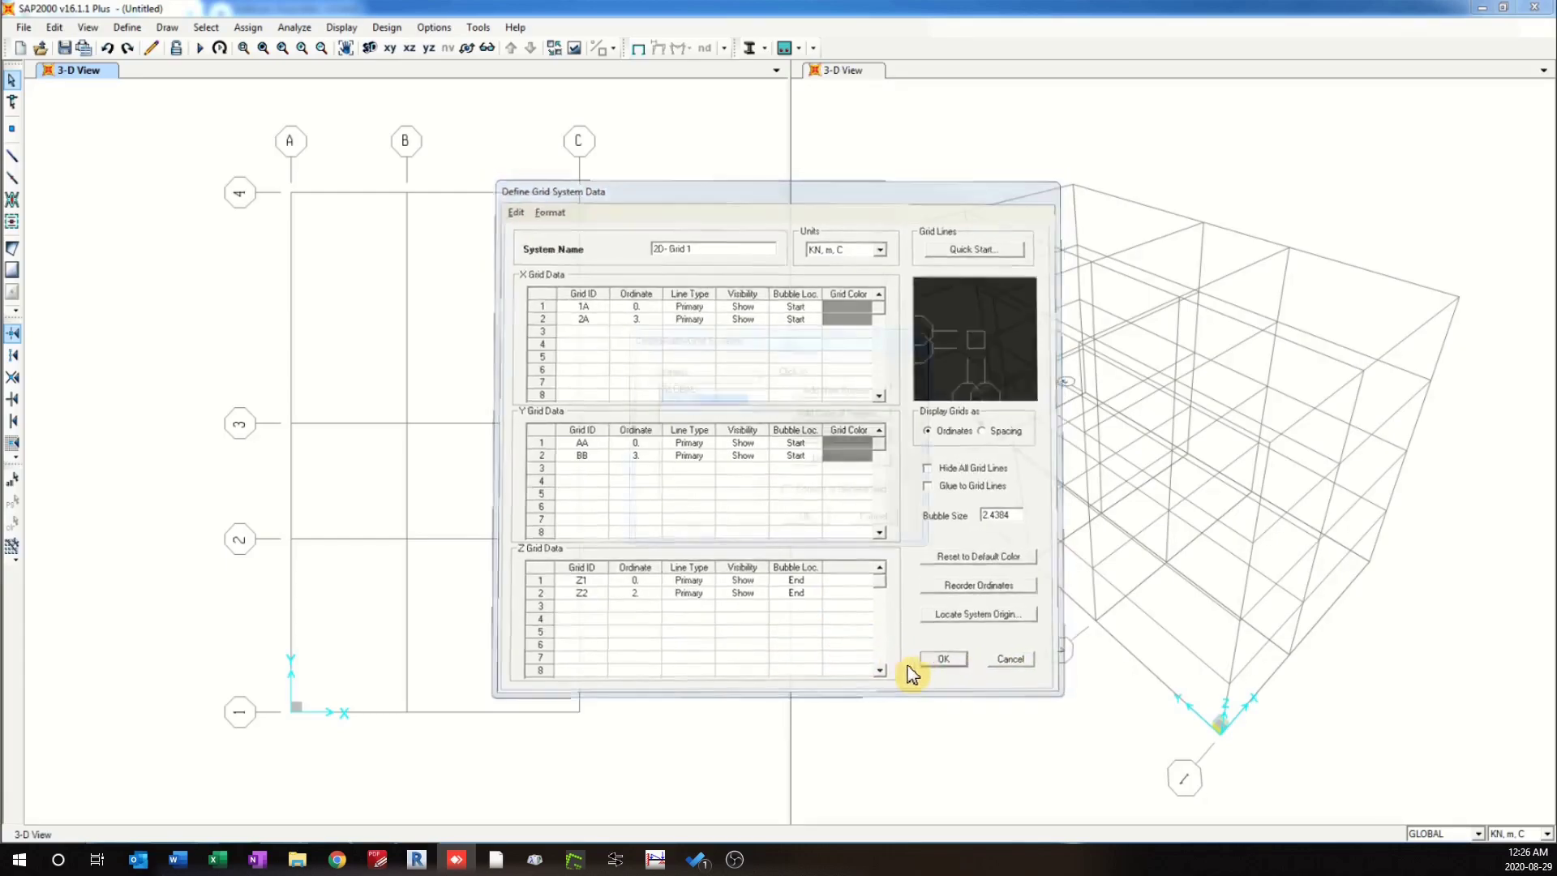
pyautogui.click(803, 519)
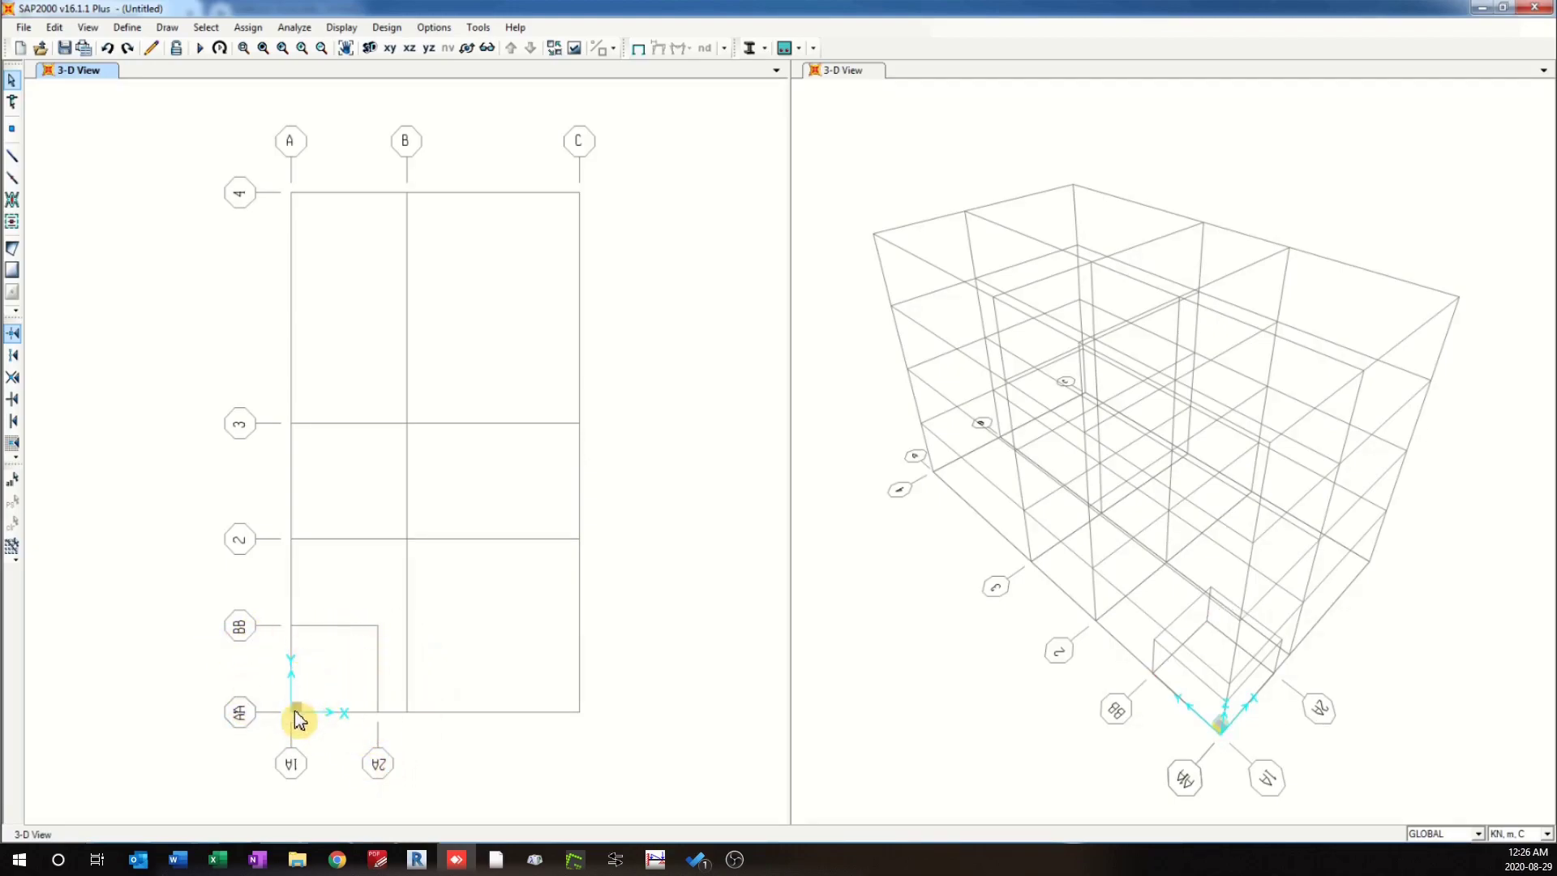
# Rotate the 2D- Grid 1 system's origin by 60 degrees about Global Z and apply the change.
pyautogui.rightClick(503, 572)
pyautogui.click(553, 311)
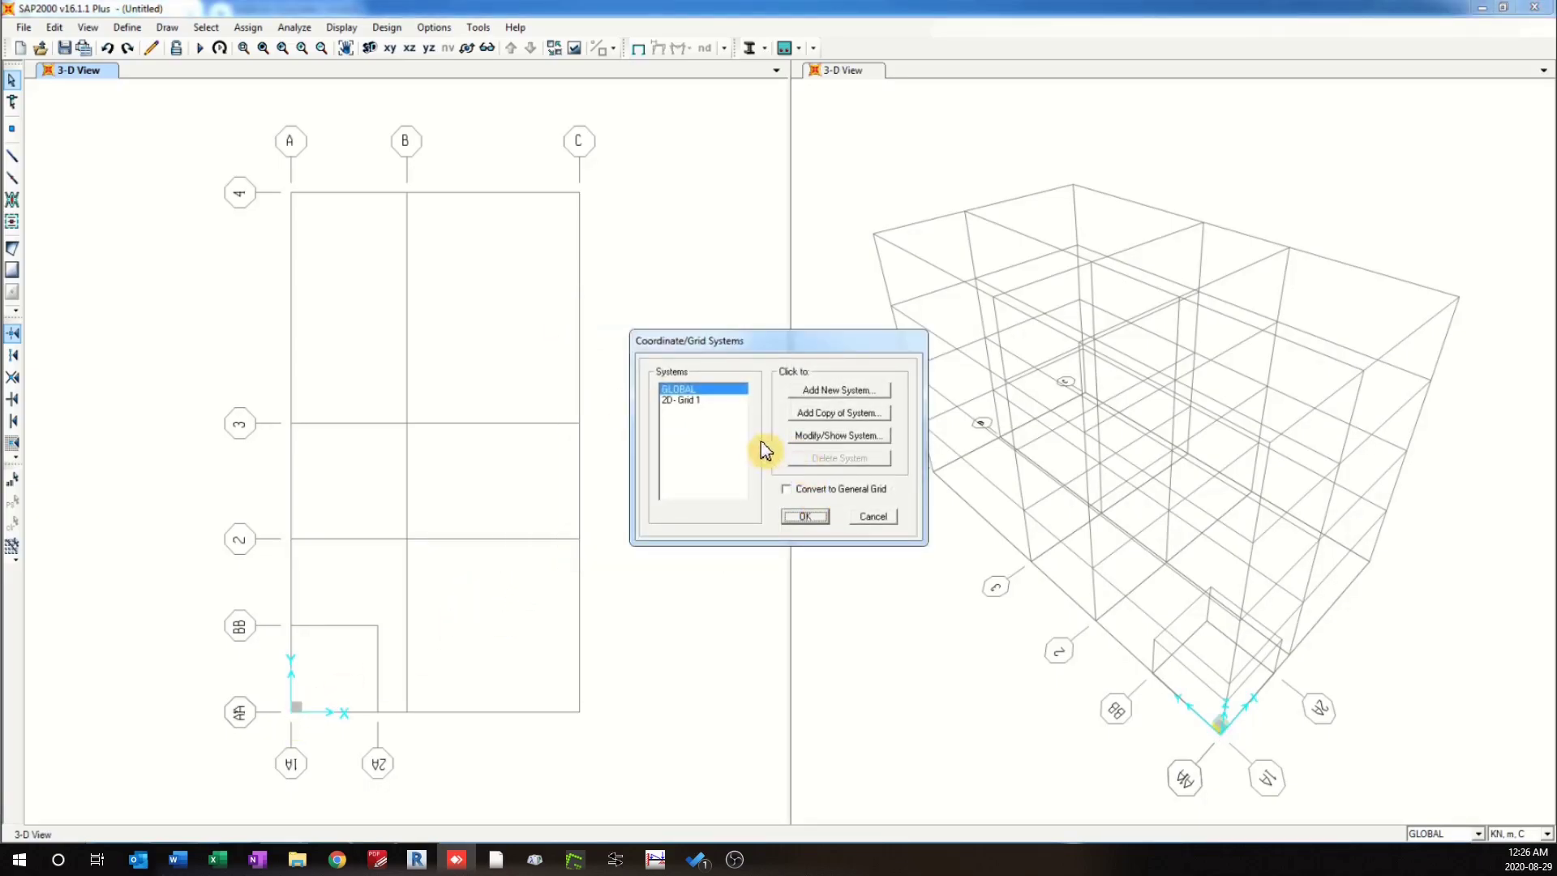
pyautogui.click(699, 400)
pyautogui.click(834, 445)
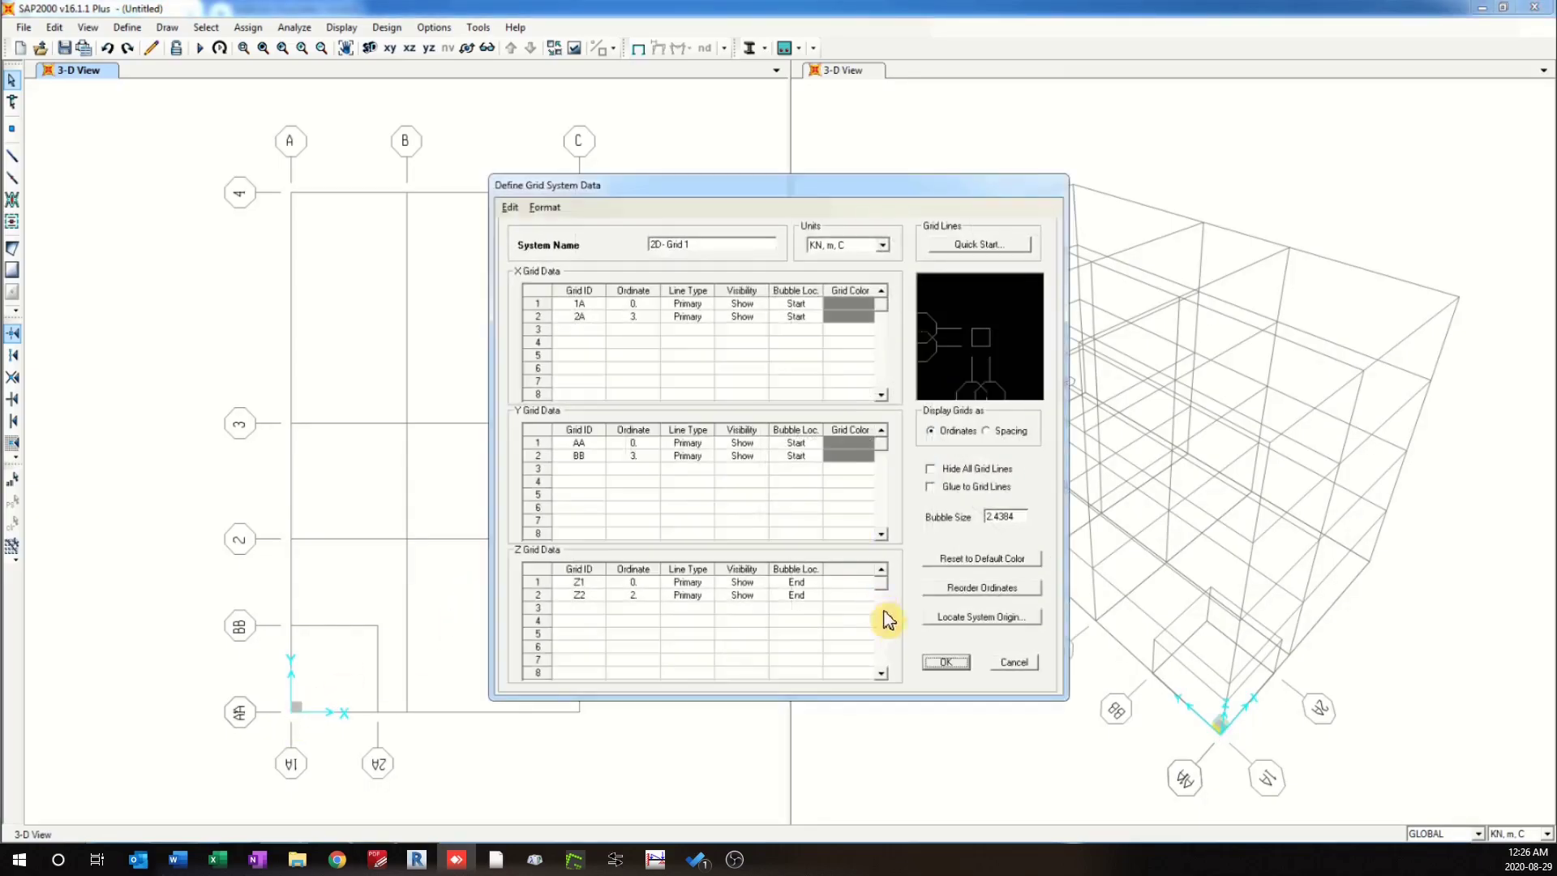
pyautogui.click(968, 620)
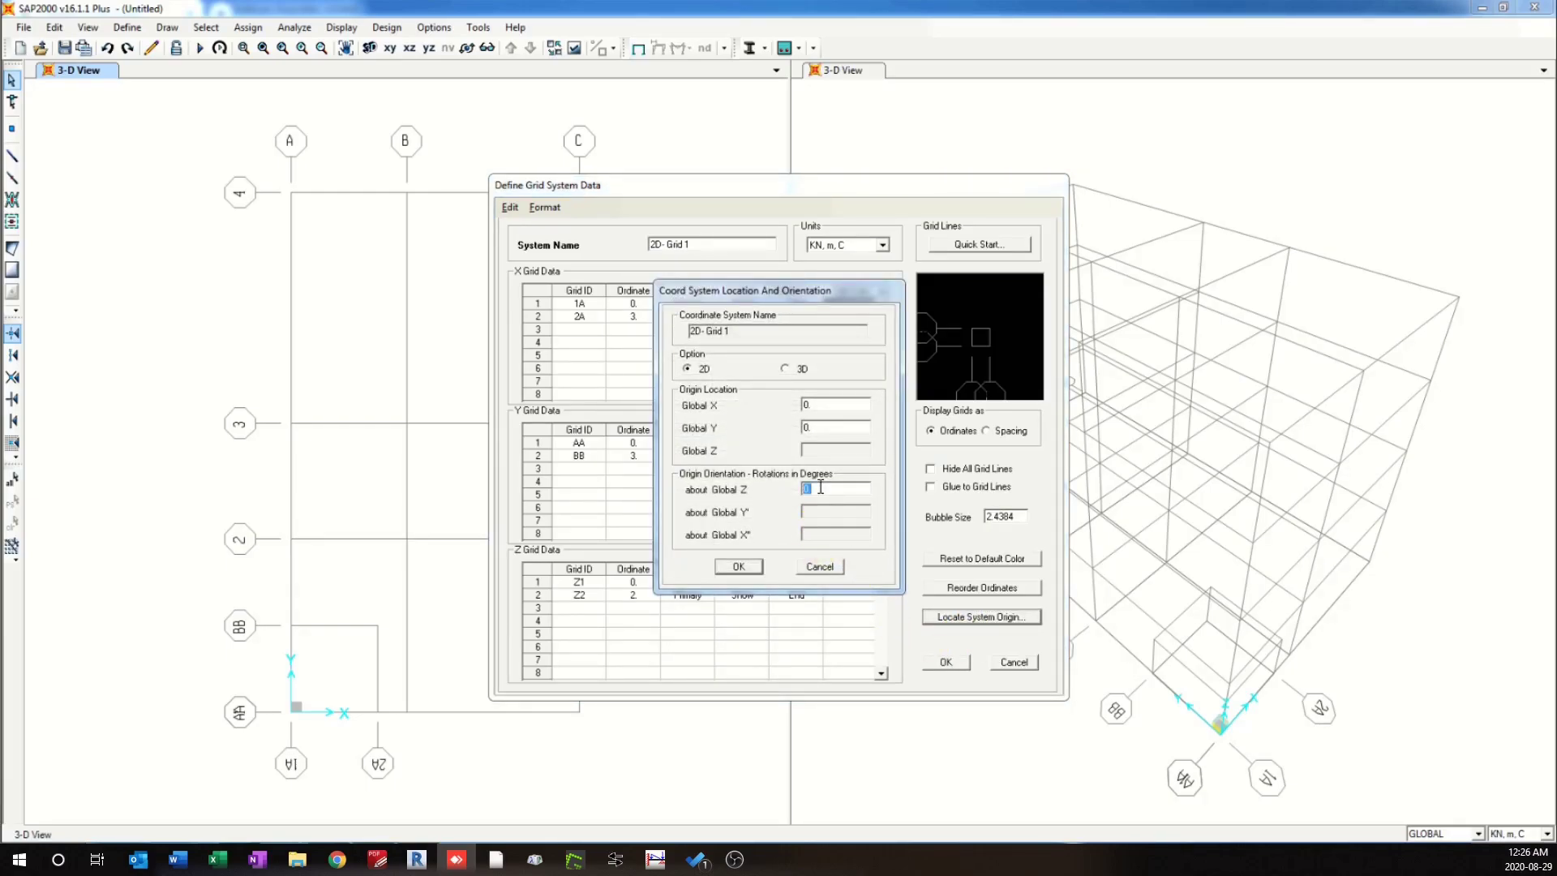
pyautogui.click(743, 572)
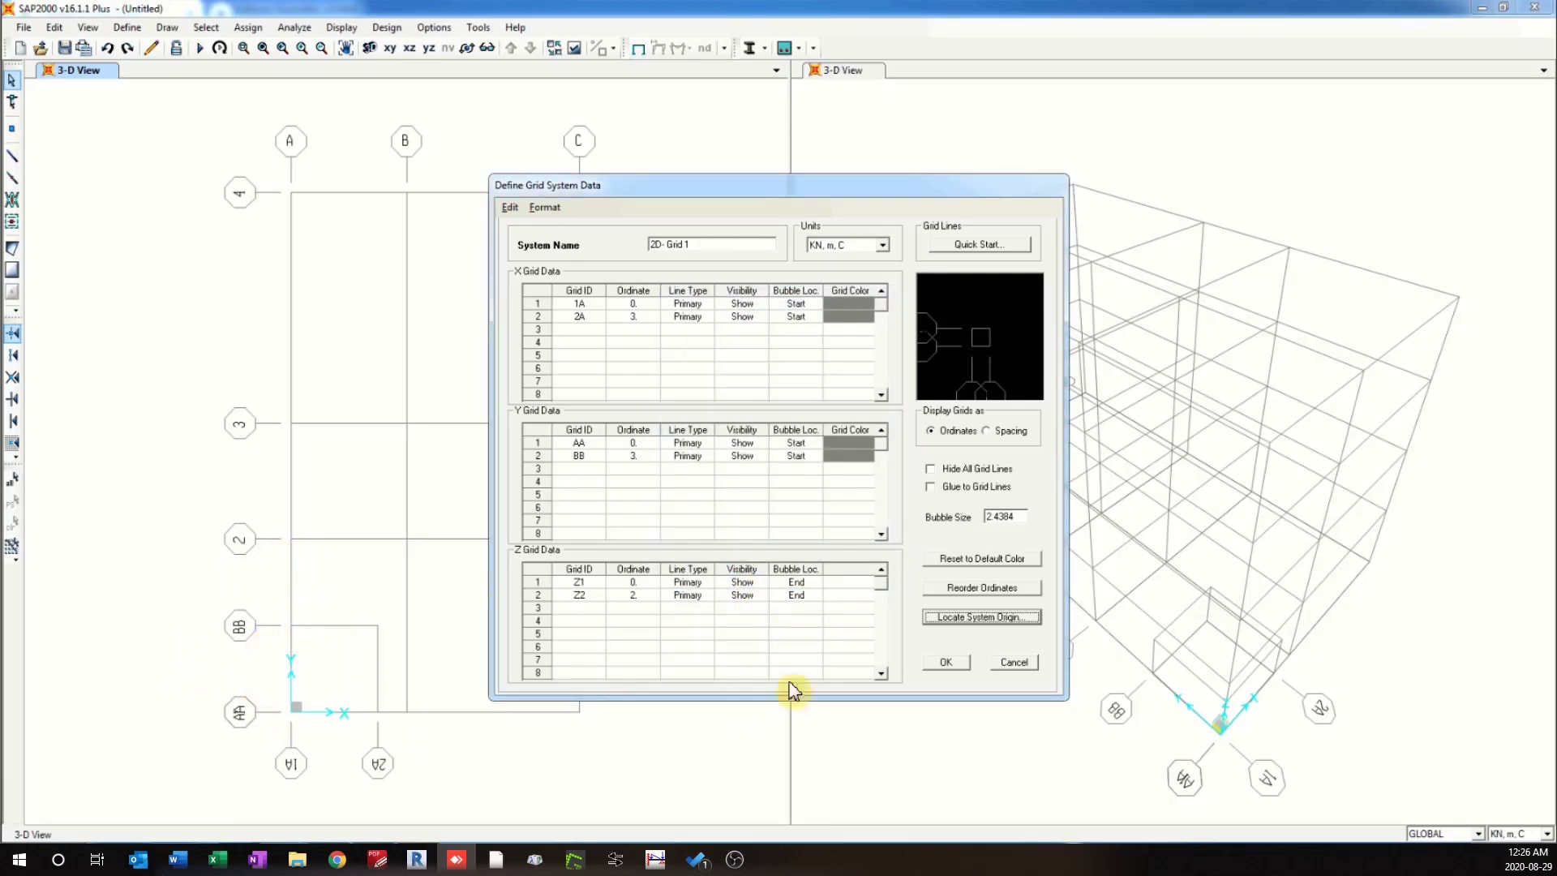
pyautogui.click(946, 662)
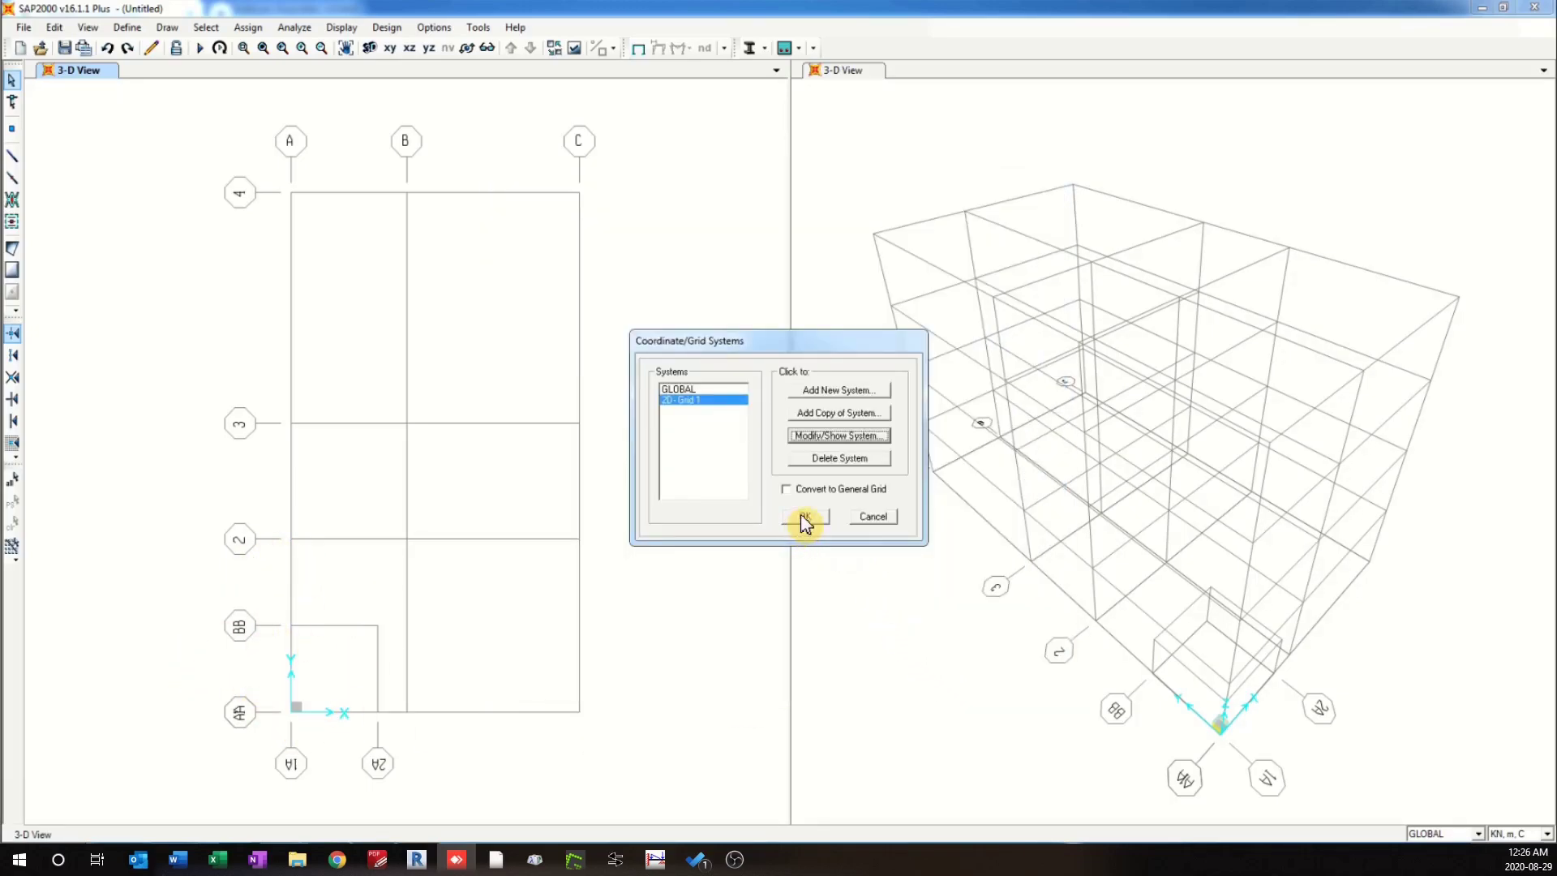
pyautogui.click(804, 519)
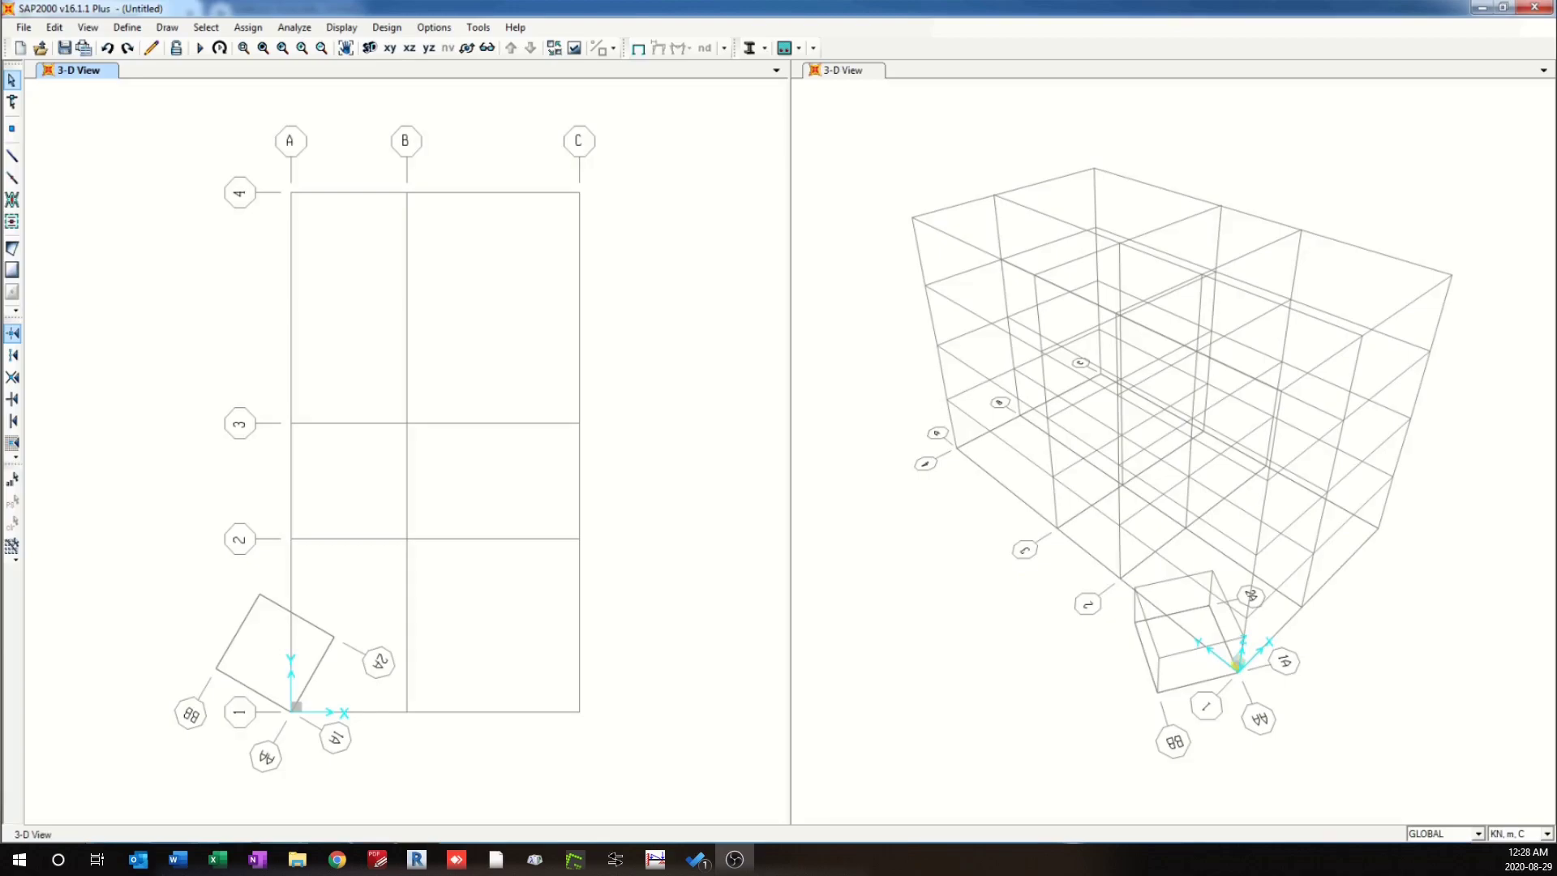
# Move the 2D- Grid 1 system's origin to Global X 3 m and Global Y 3 m, and apply the change.
pyautogui.rightClick(194, 350)
pyautogui.click(223, 361)
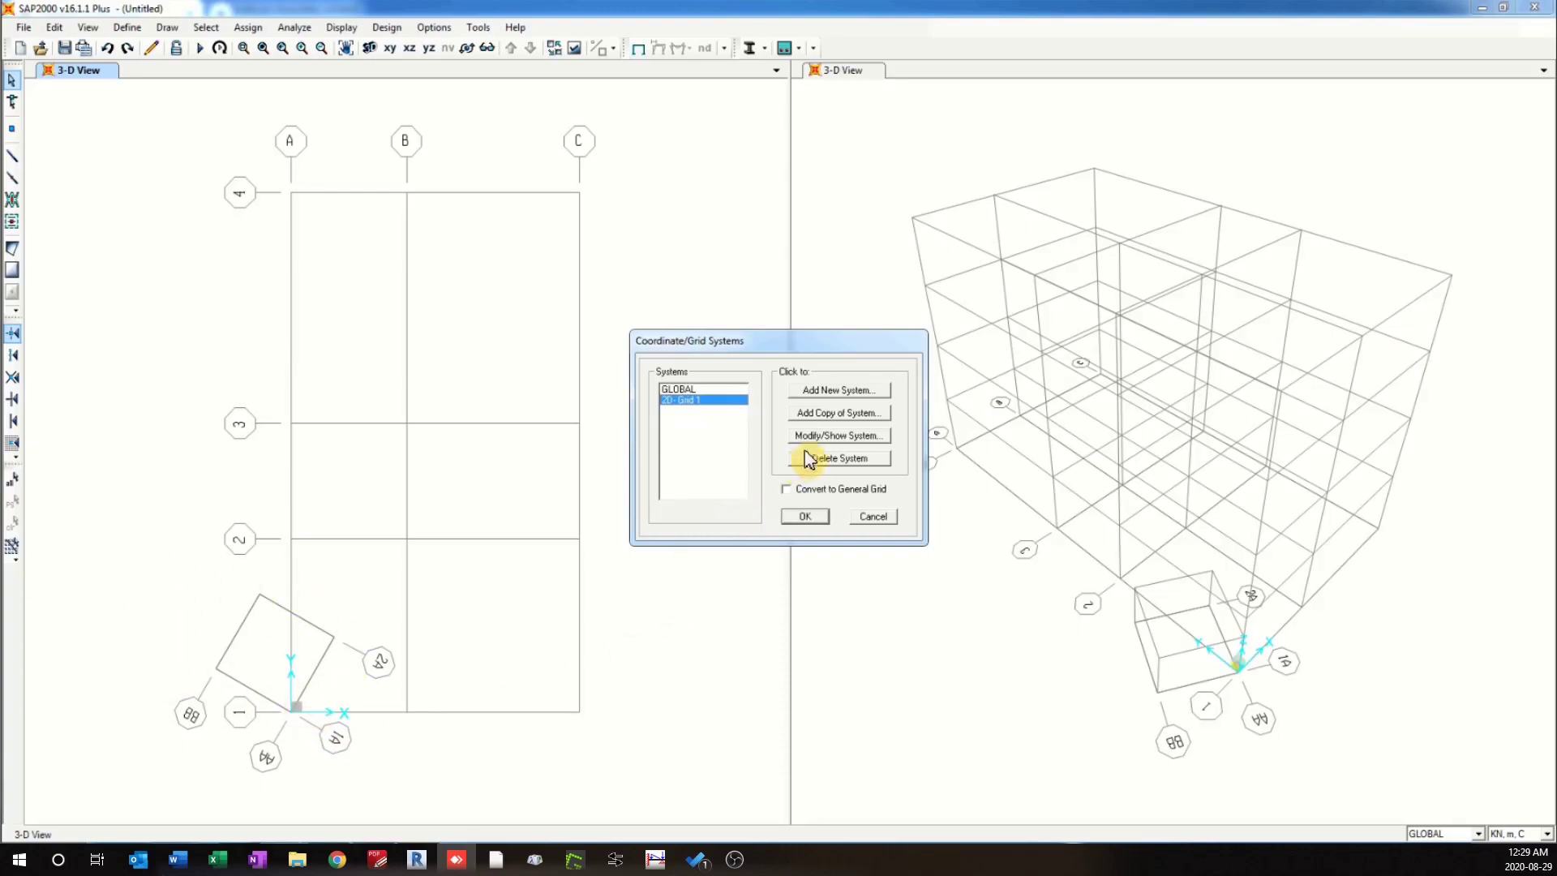
pyautogui.click(831, 435)
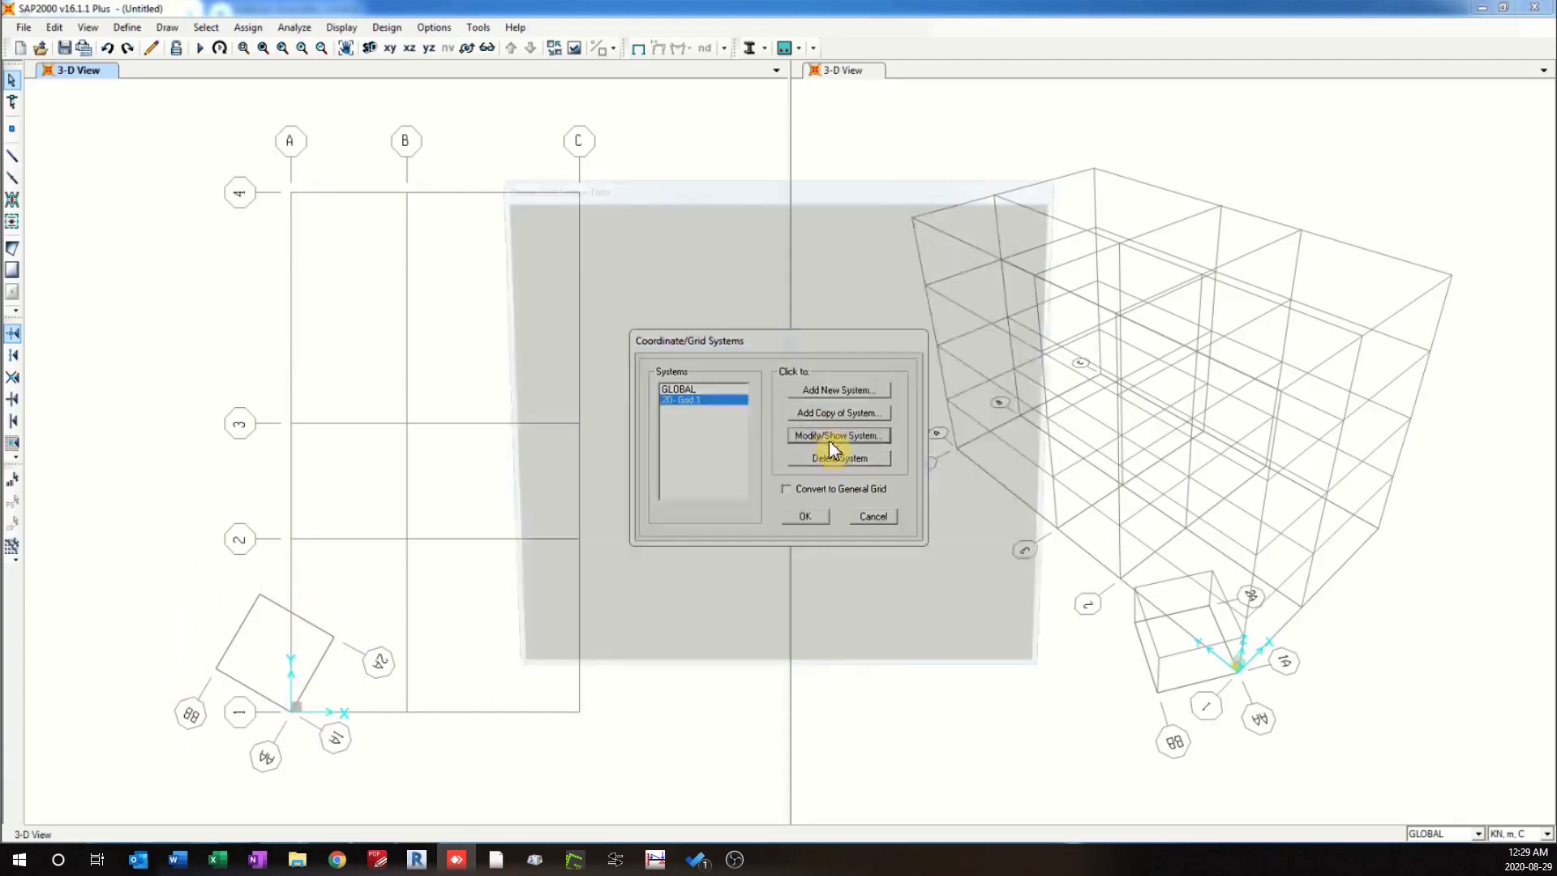
pyautogui.click(971, 619)
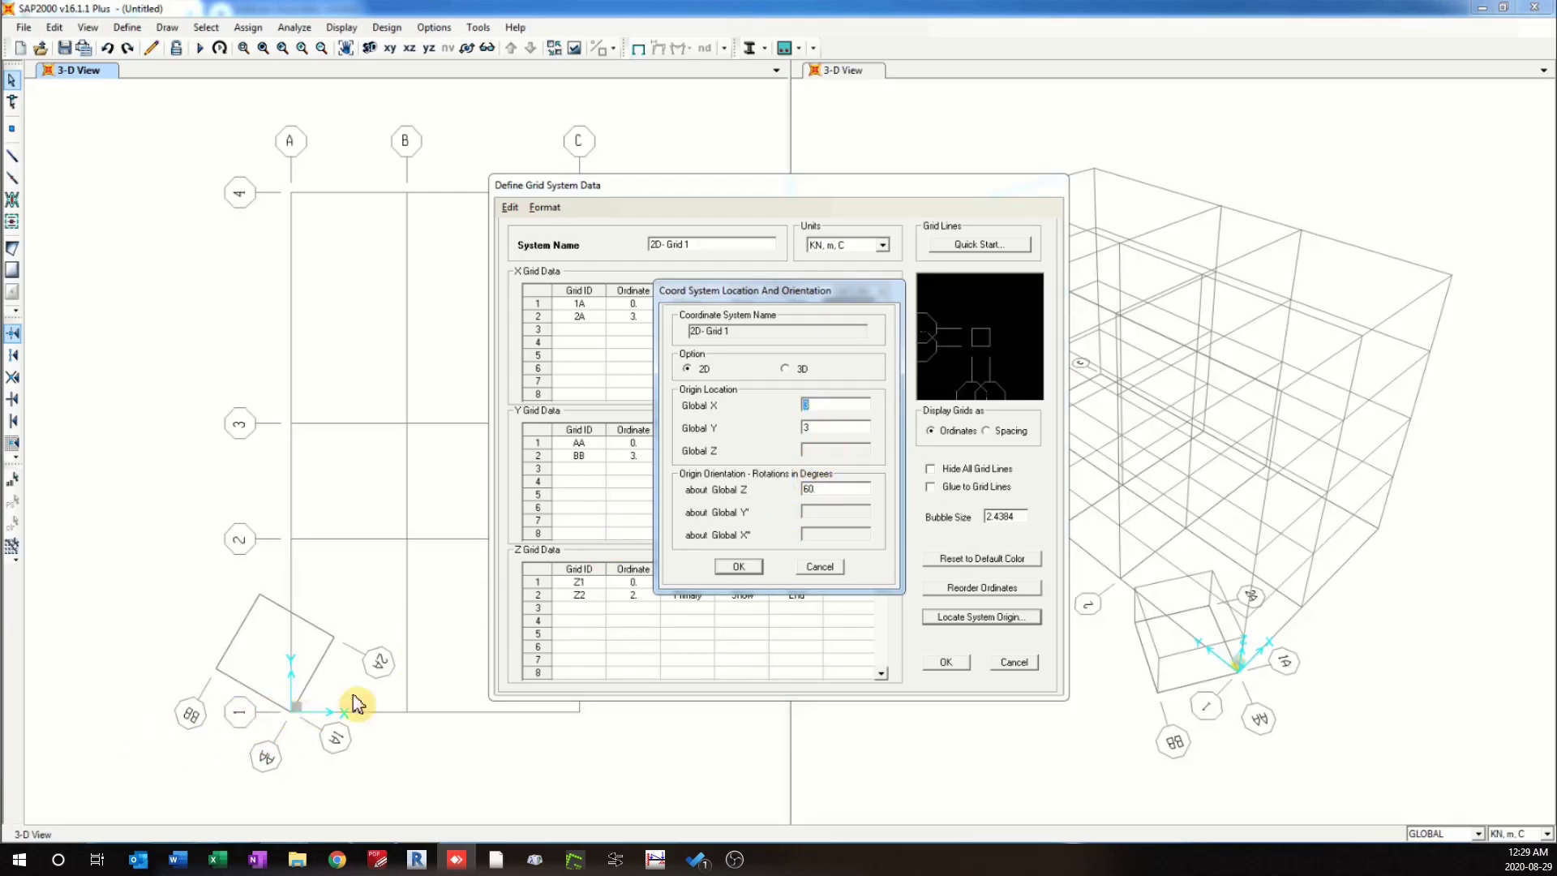
pyautogui.click(739, 566)
pyautogui.click(945, 662)
pyautogui.click(804, 517)
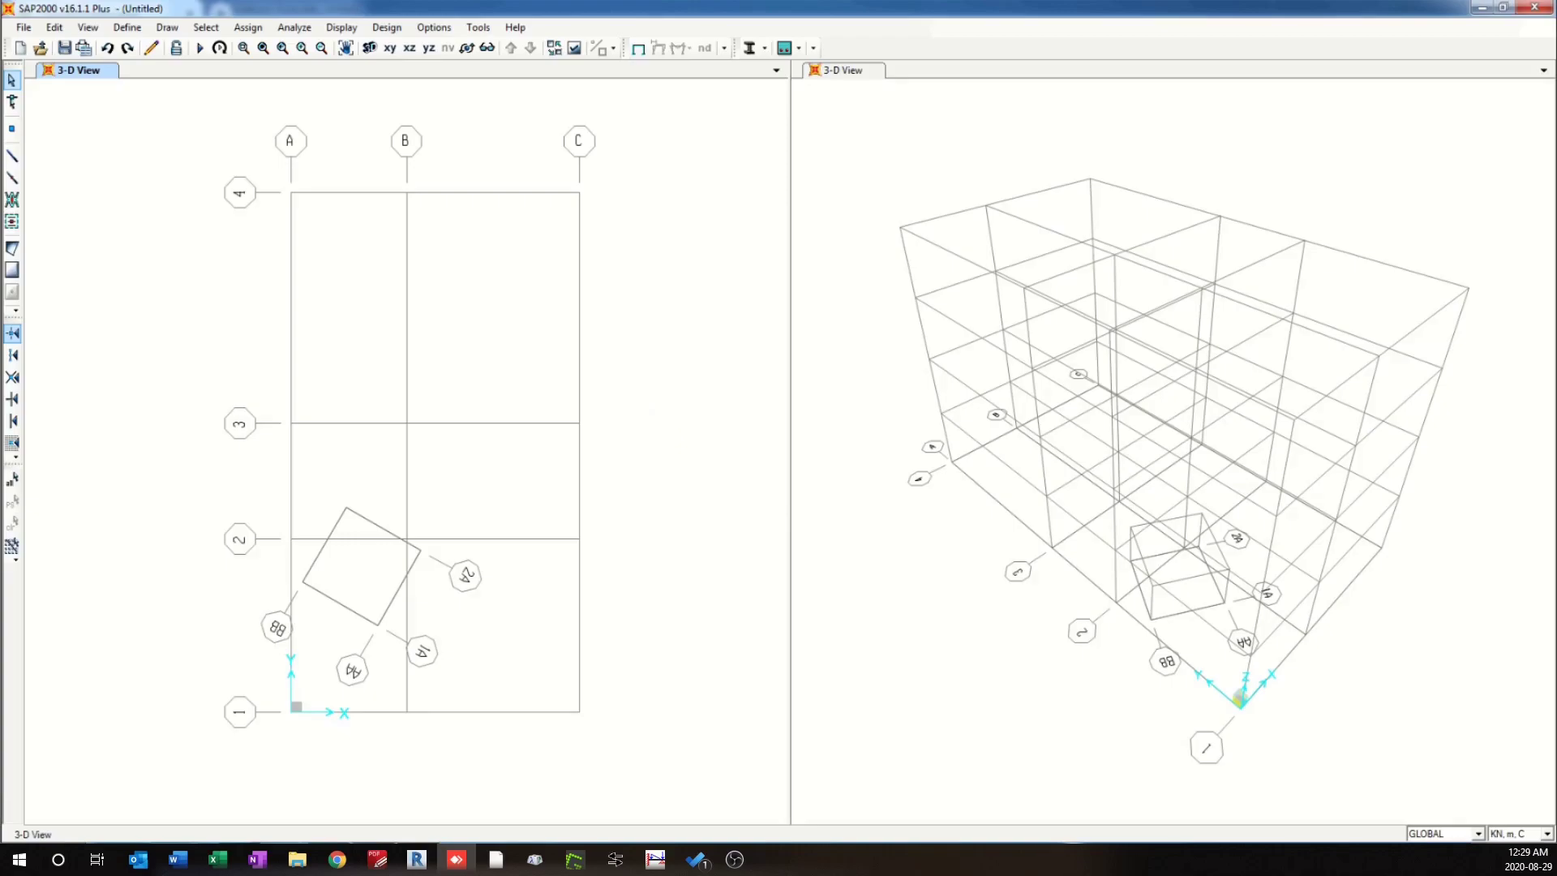
# Add a new 3D coordinate system named Grid 3D with its origin at Global Z 3 m.
pyautogui.rightClick(430, 307)
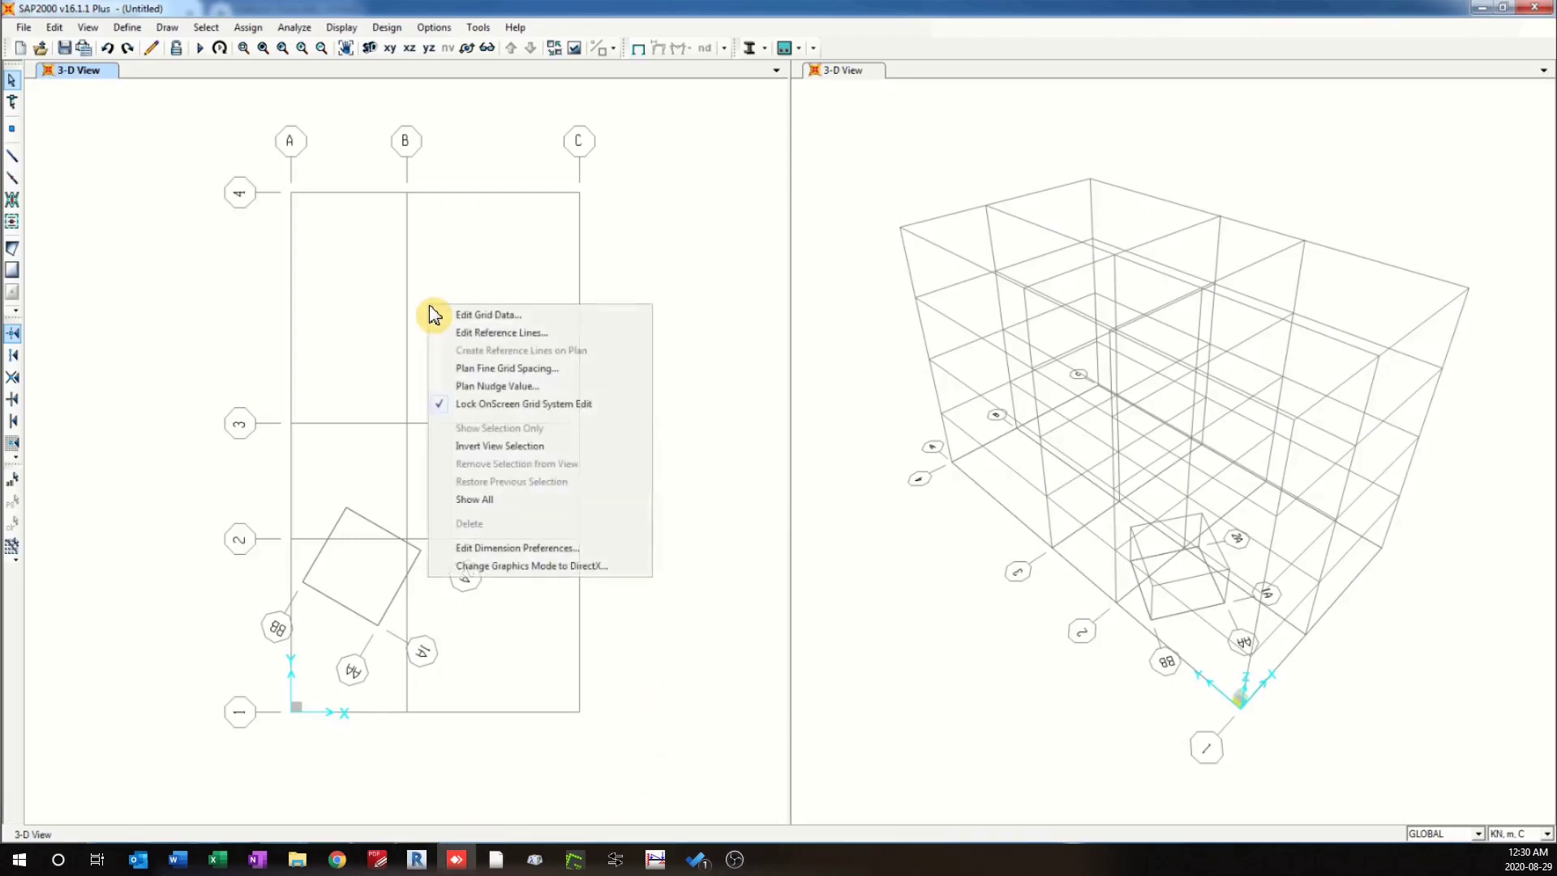
pyautogui.click(455, 316)
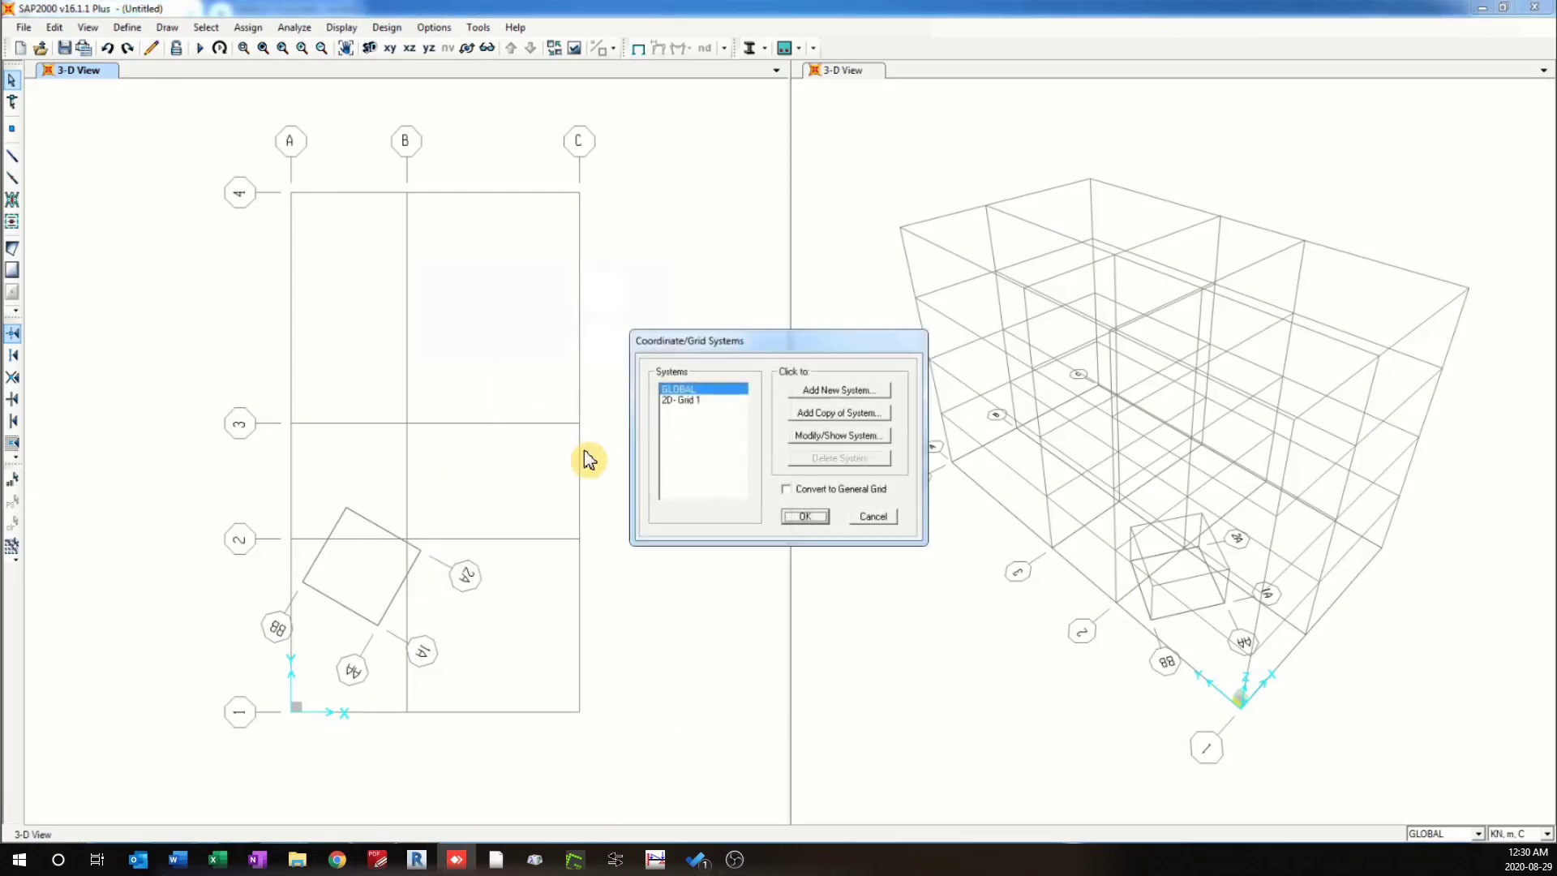
pyautogui.click(821, 392)
pyautogui.click(785, 369)
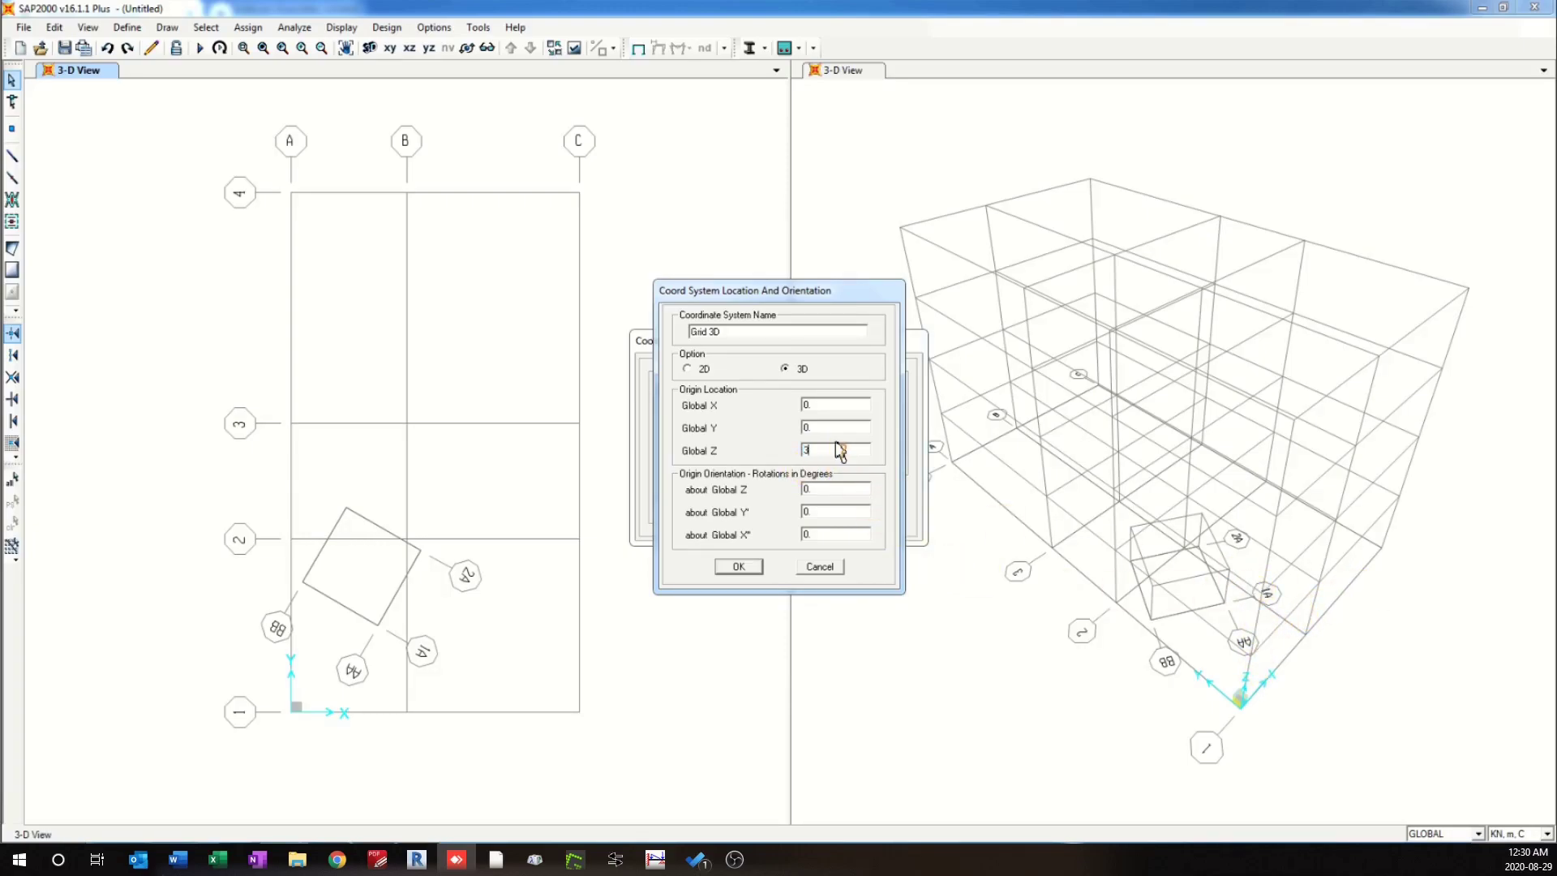
pyautogui.click(865, 446)
pyautogui.click(730, 572)
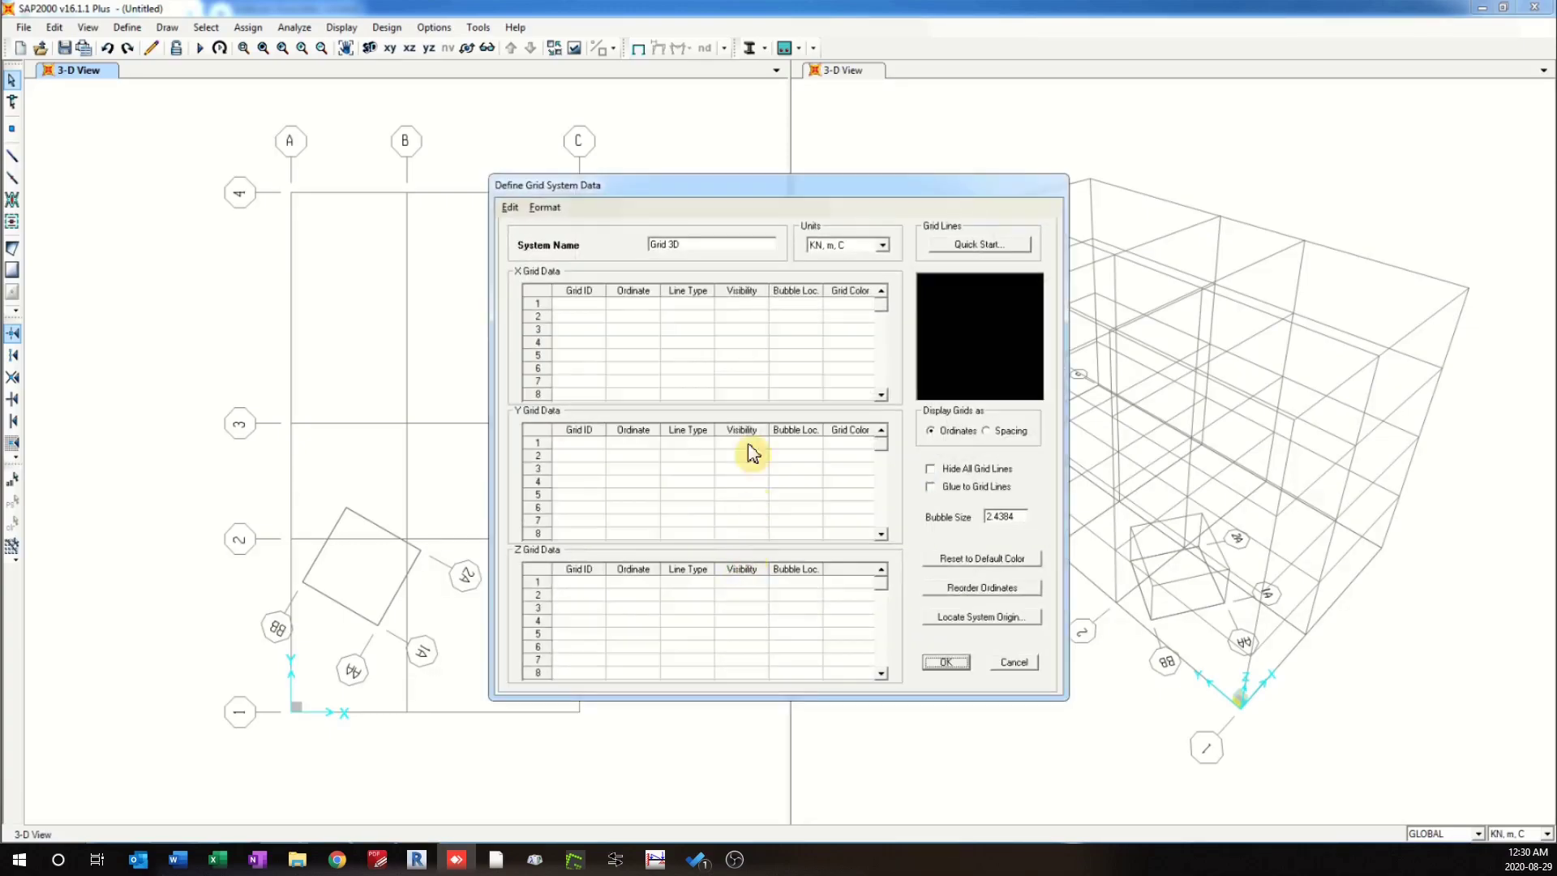
# Add three X grid lines with ID 11 and set the ordinates of the first two to 0 and 4 m.
pyautogui.click(591, 322)
pyautogui.write('11')
pyautogui.click(588, 331)
pyautogui.write('11')
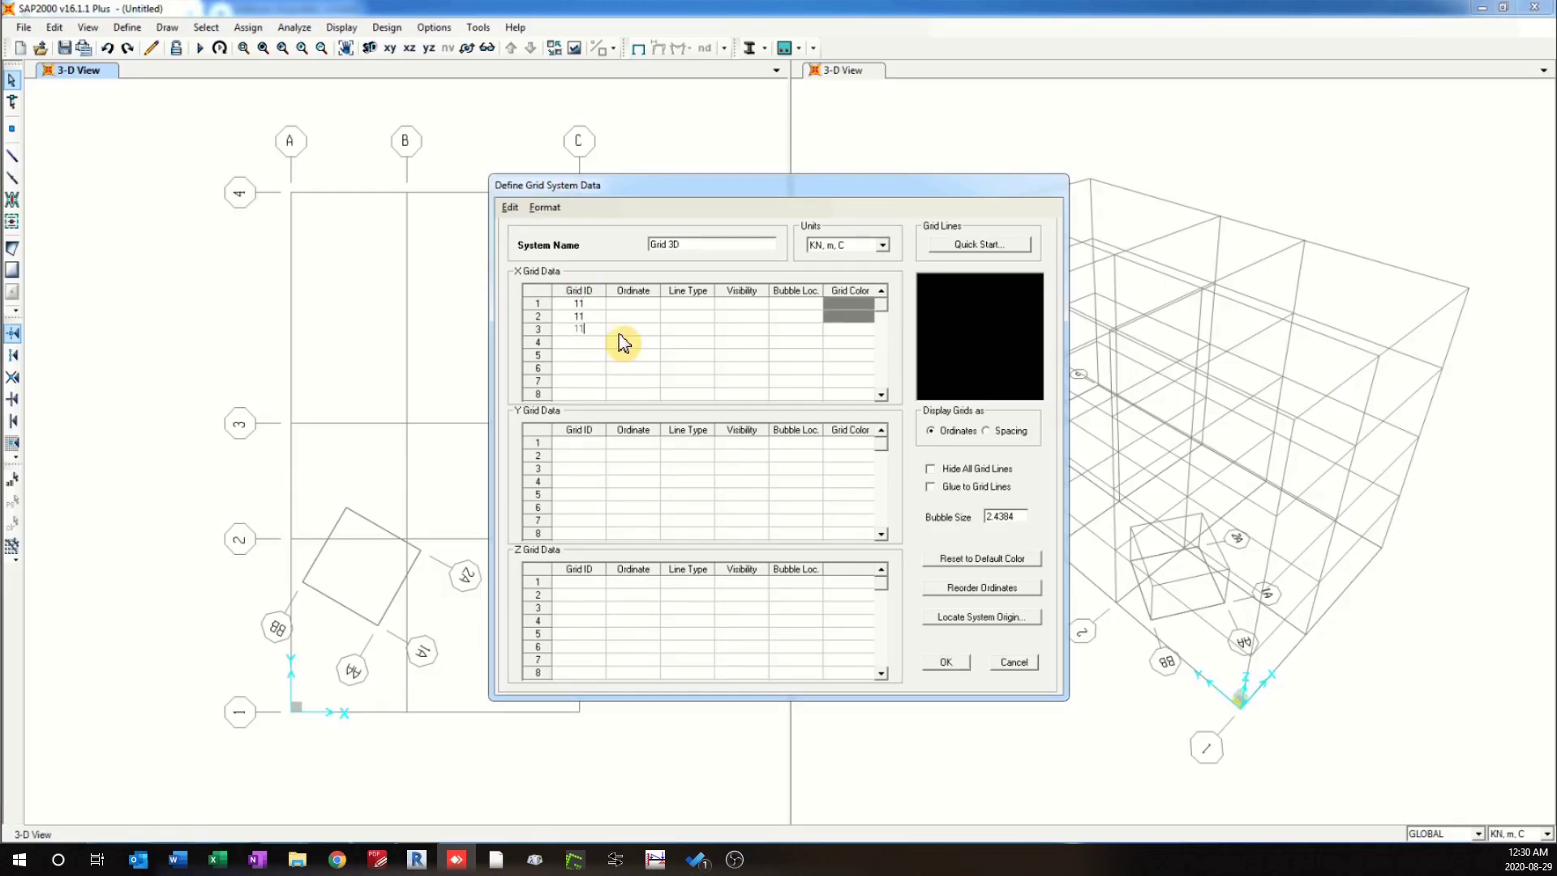
pyautogui.click(633, 302)
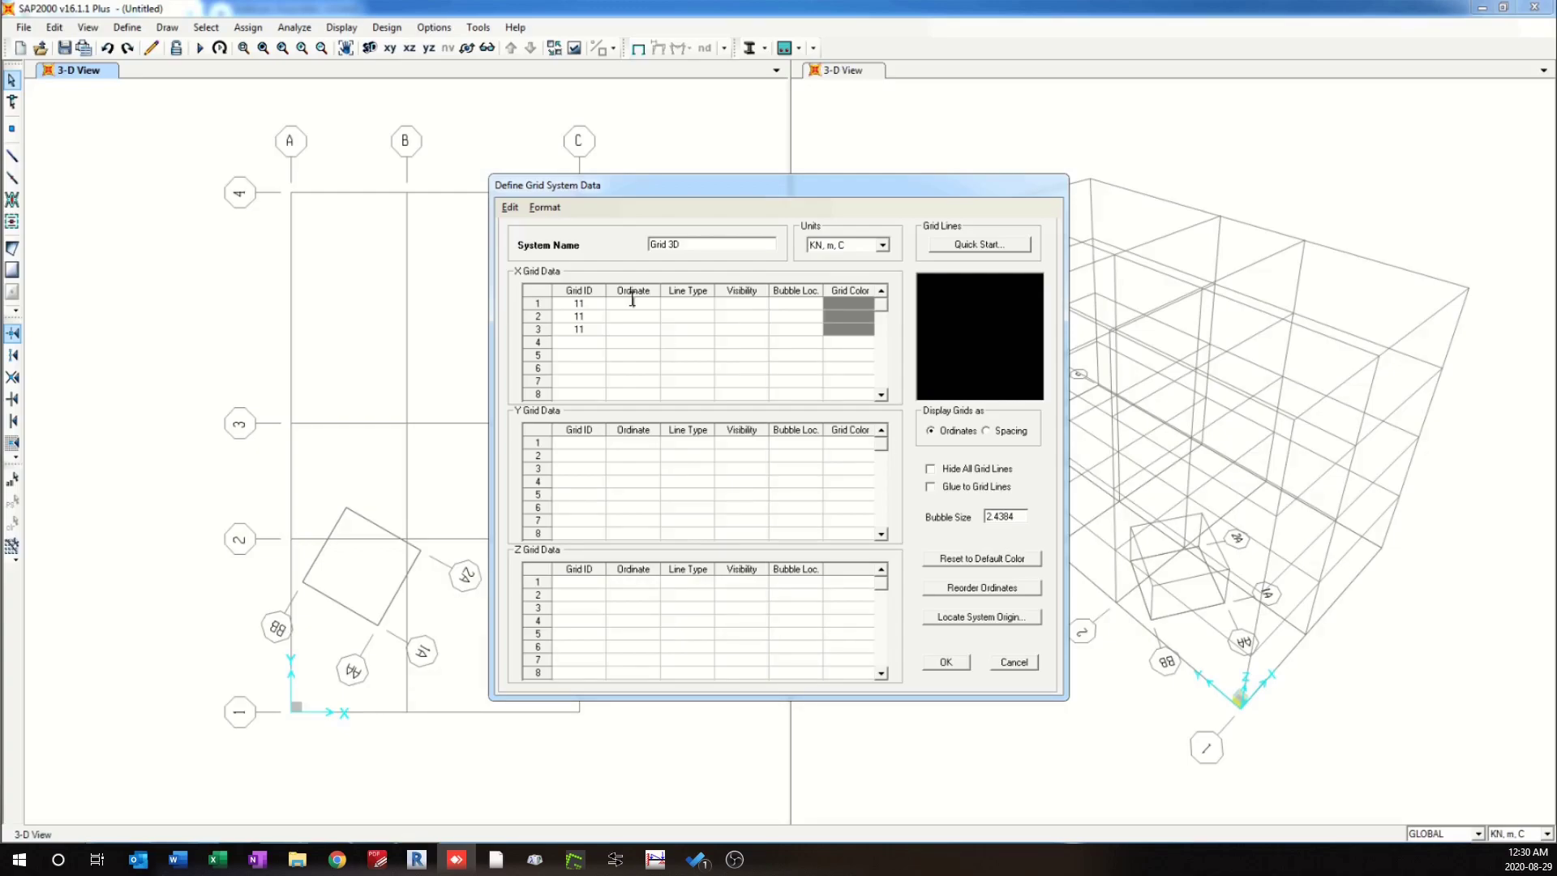
pyautogui.click(637, 318)
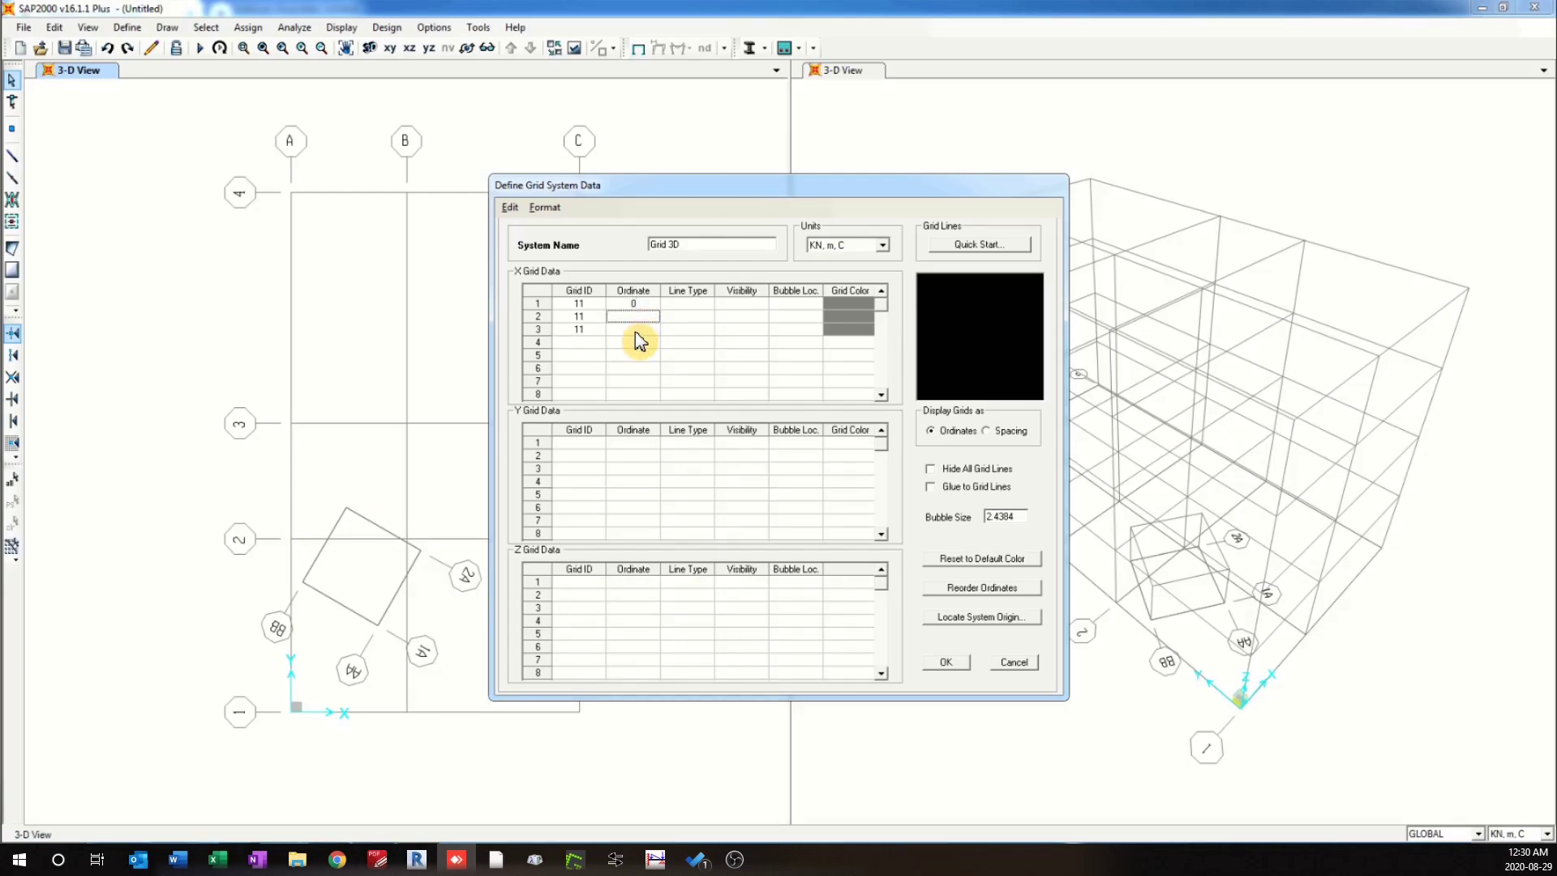
# Clear the third X grid line's ID and rename the second X grid line 12.
pyautogui.click(593, 330)
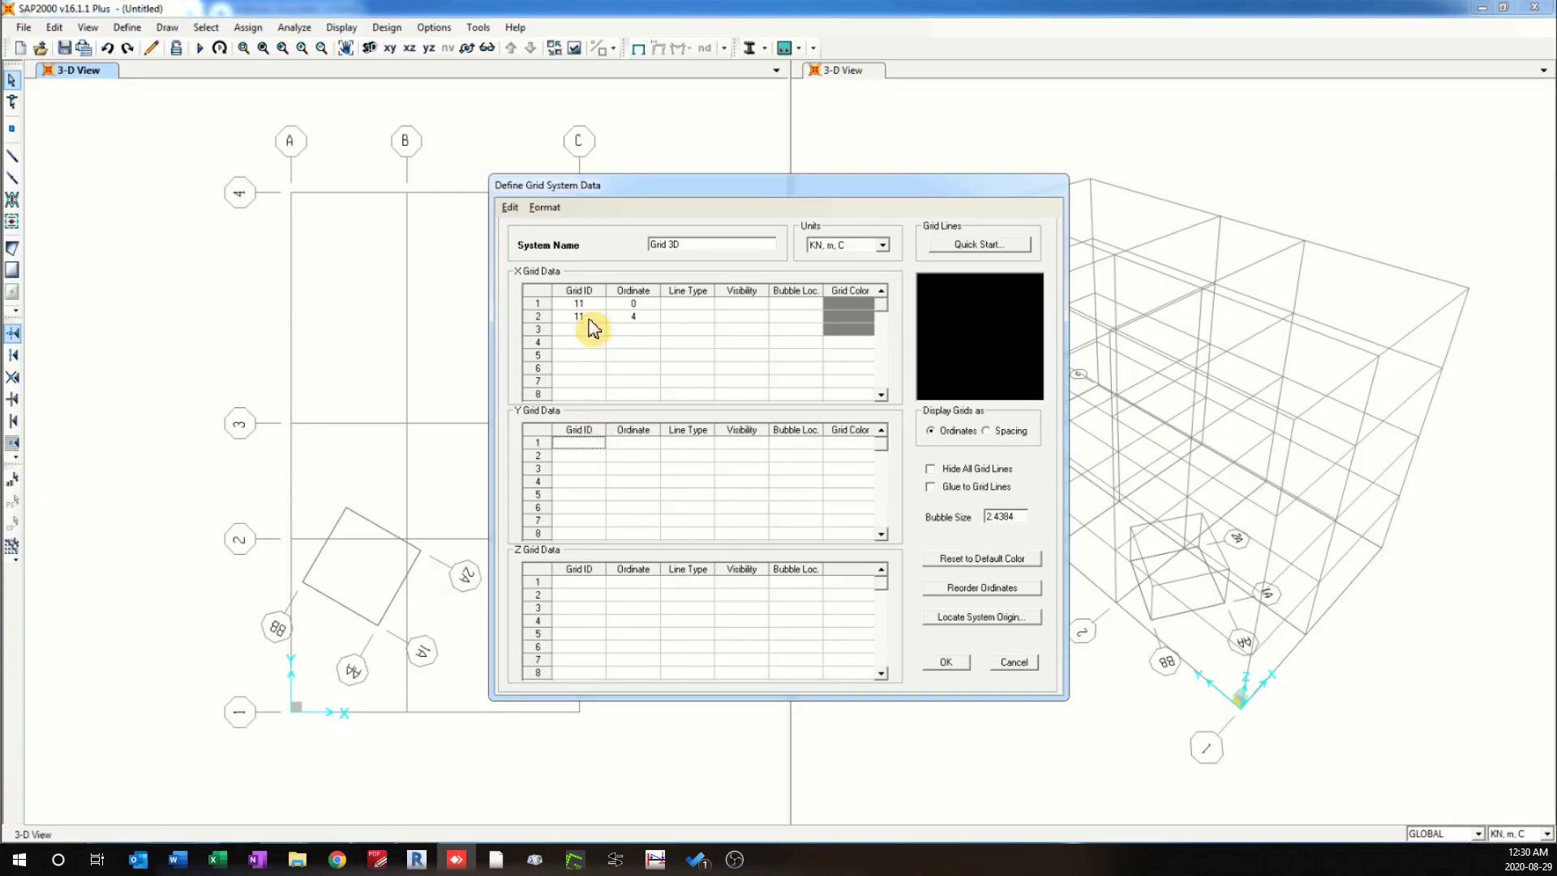
pyautogui.doubleClick(589, 316)
pyautogui.write('1')
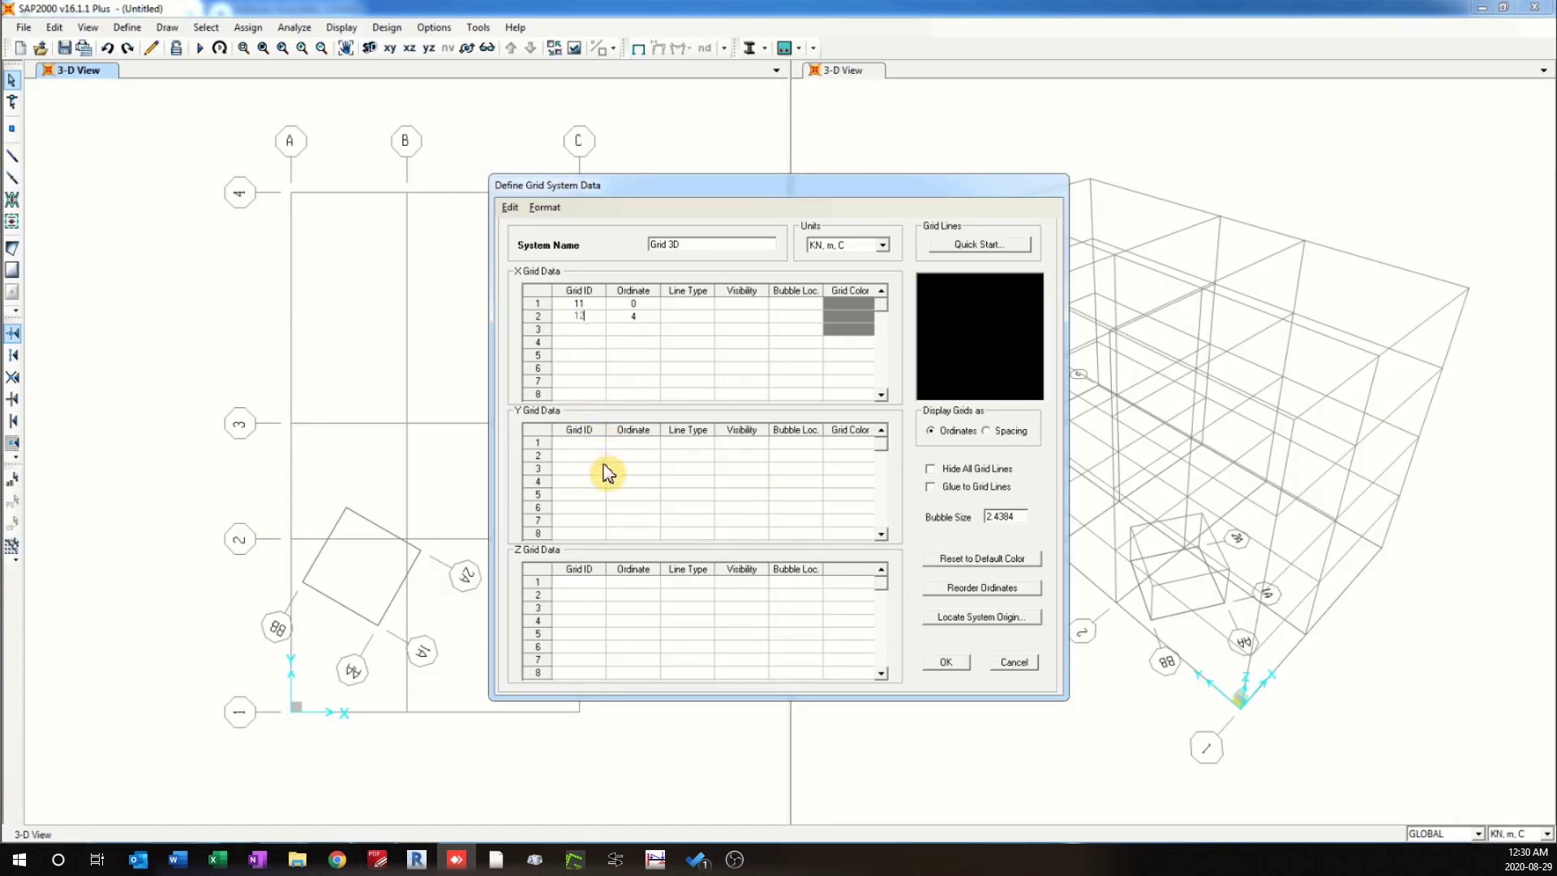
pyautogui.write('2')
# Add Y grid lines with IDs A2 and B2 and Z grid lines with IDs Z1 and Z2.
pyautogui.click(591, 436)
pyautogui.click(579, 442)
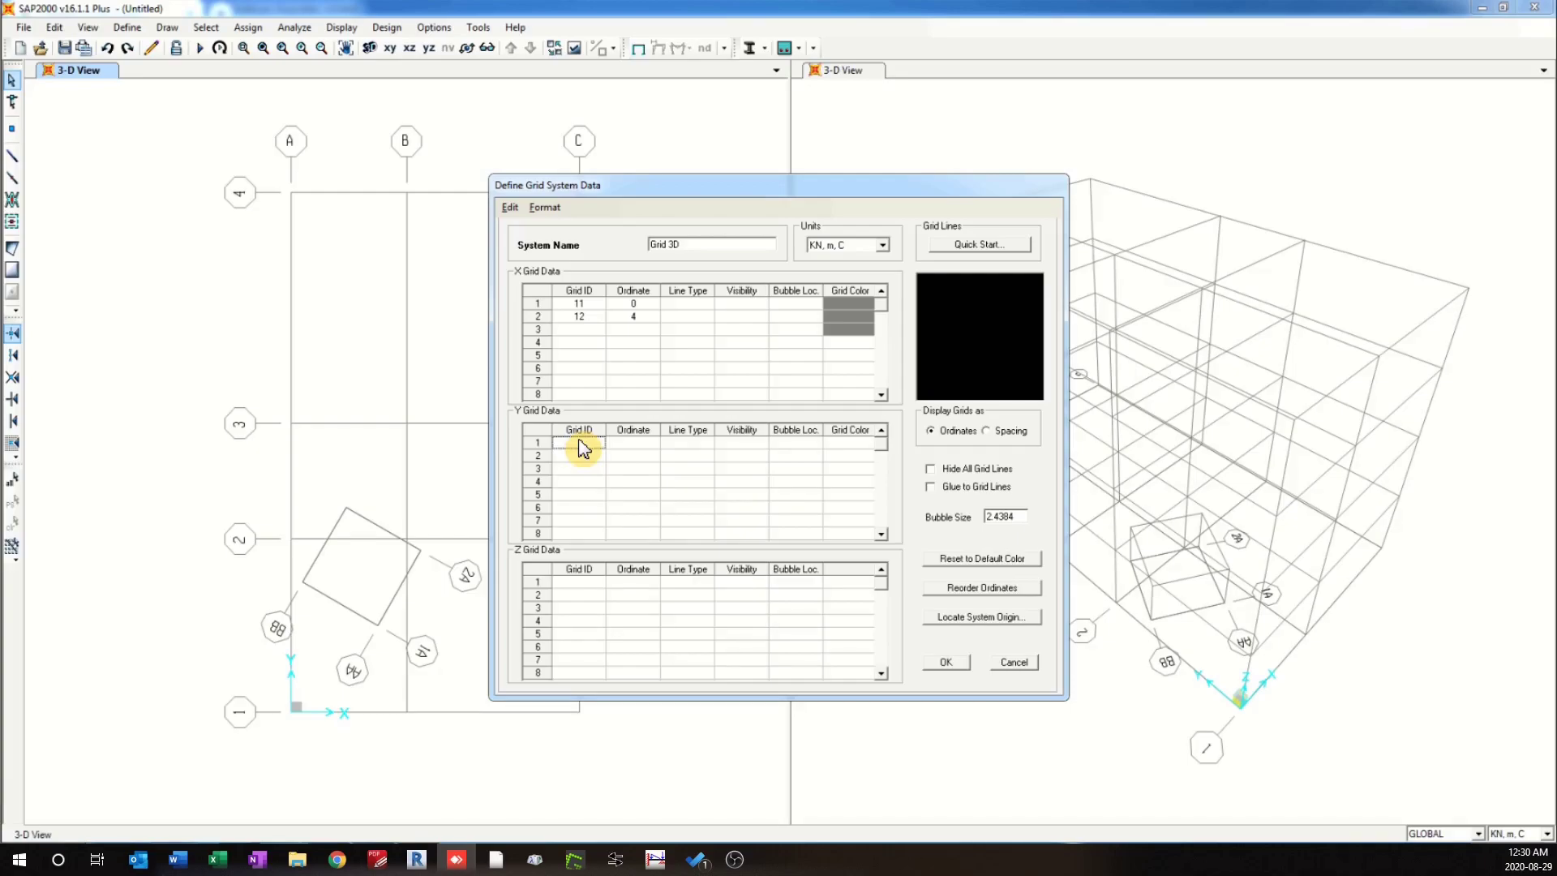
pyautogui.write('A')
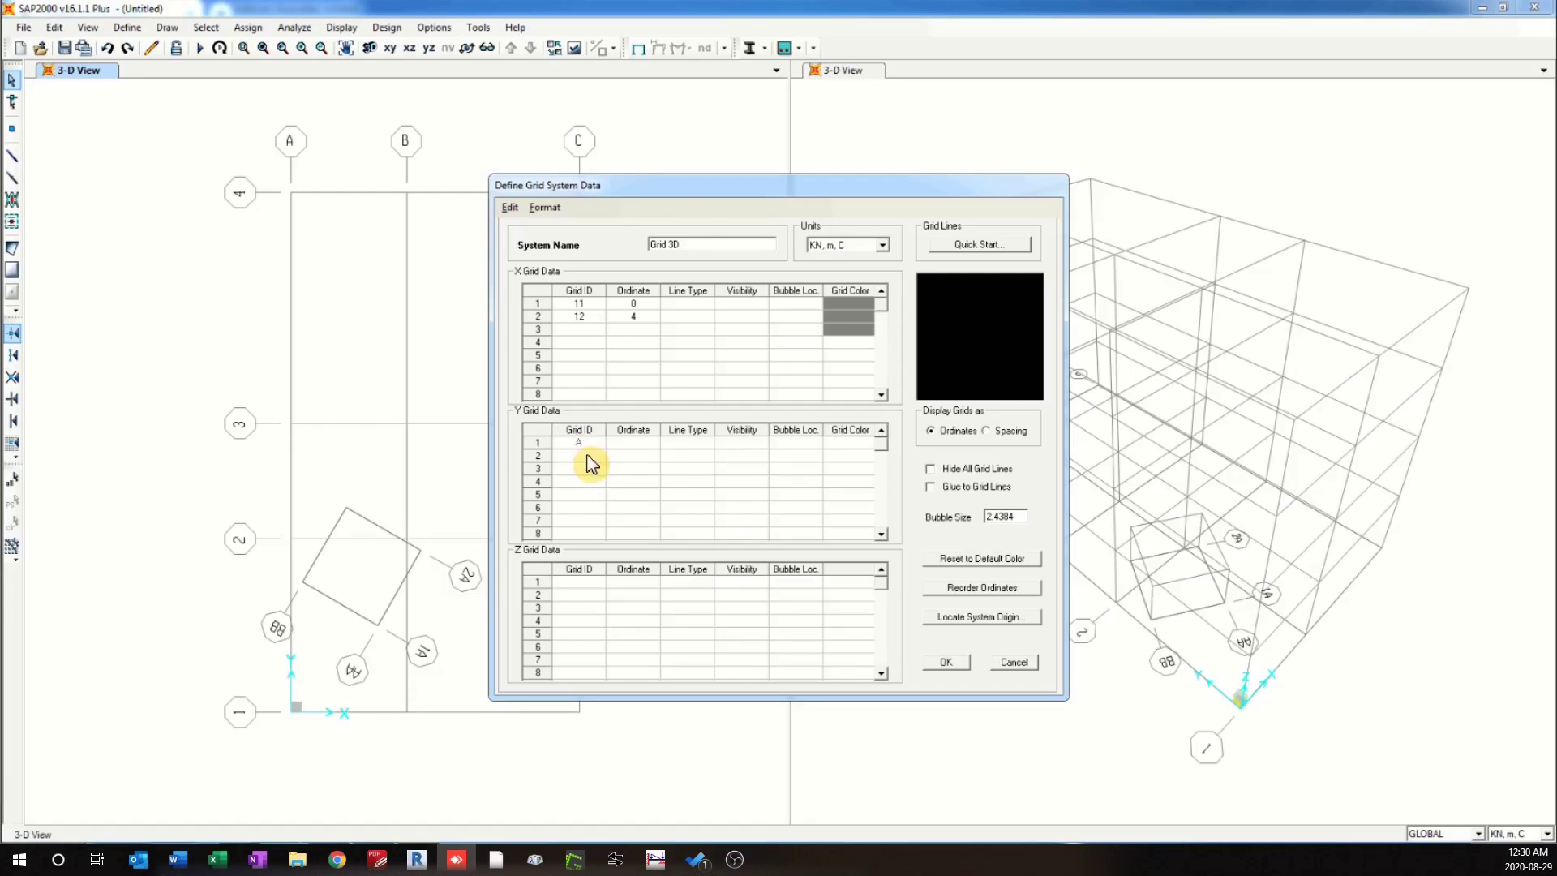
pyautogui.write('B')
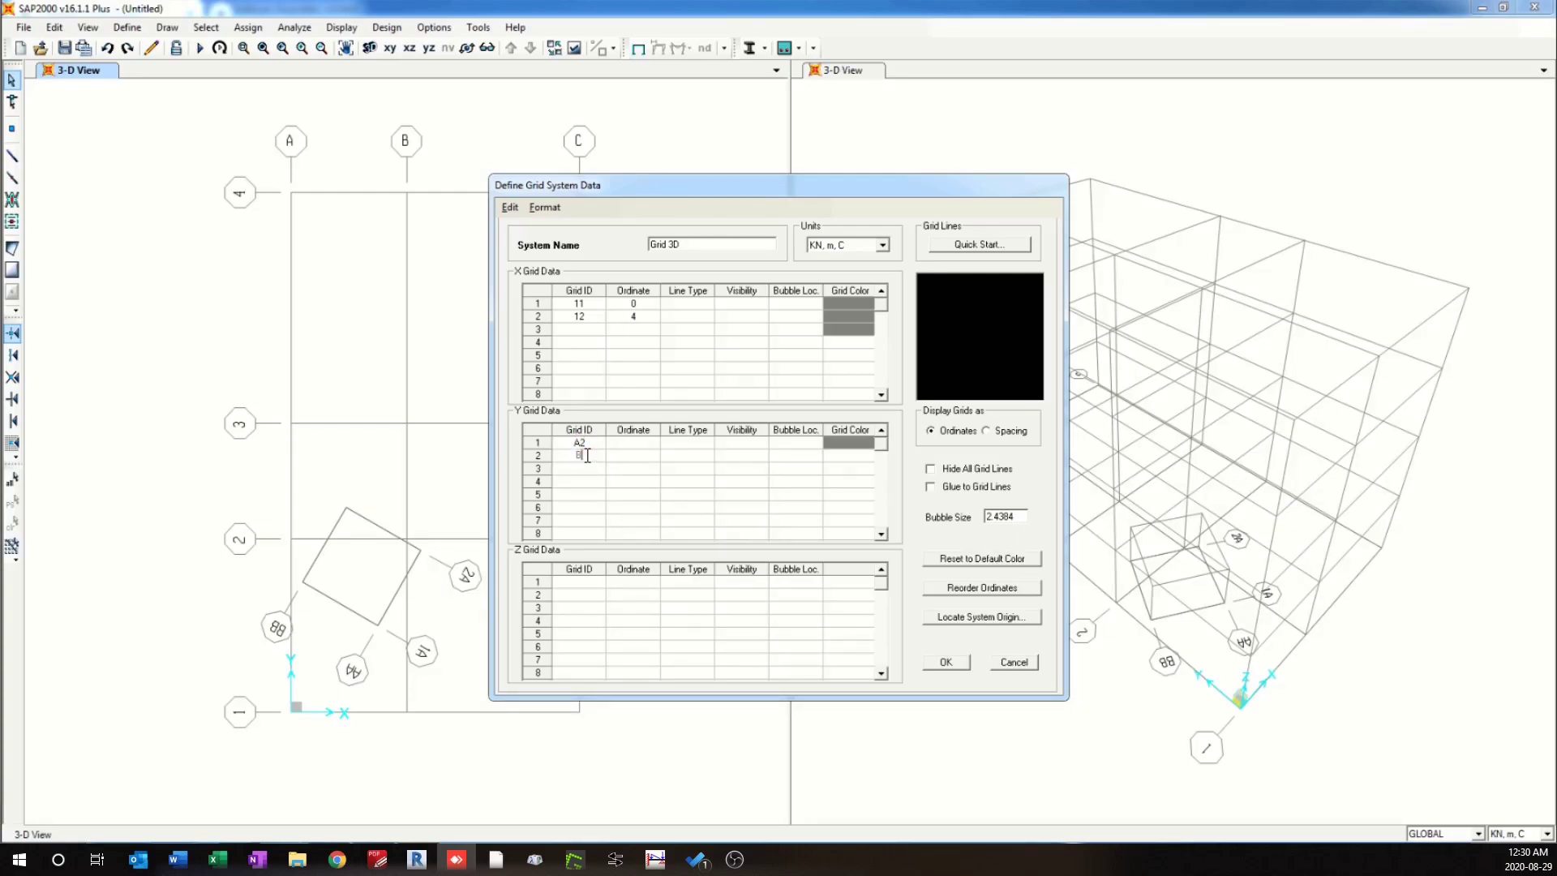
pyautogui.write('2')
pyautogui.press('Return')
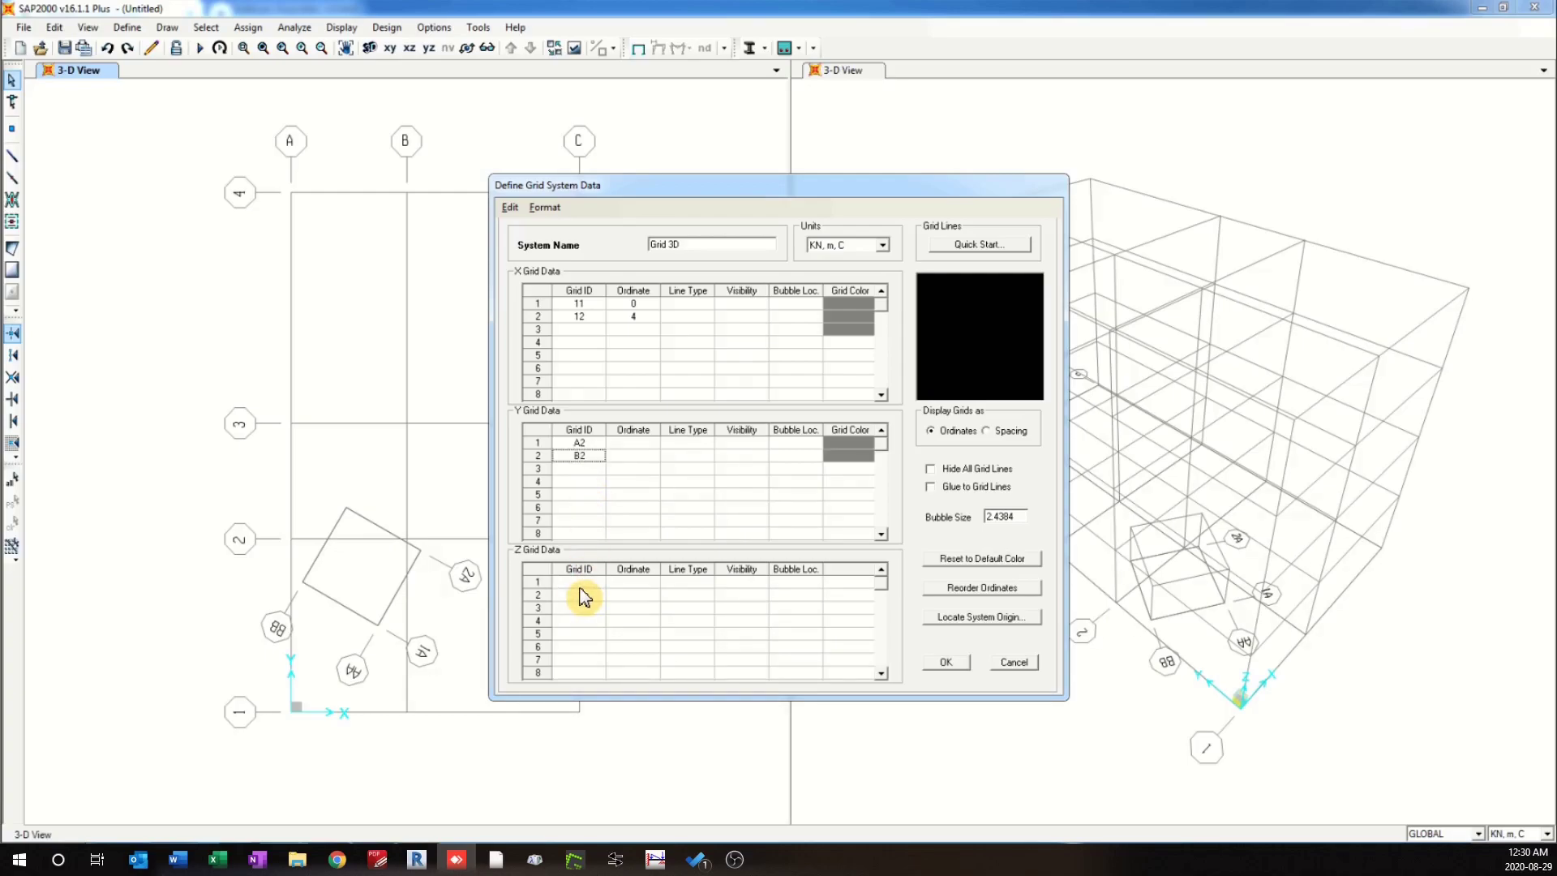
pyautogui.click(584, 590)
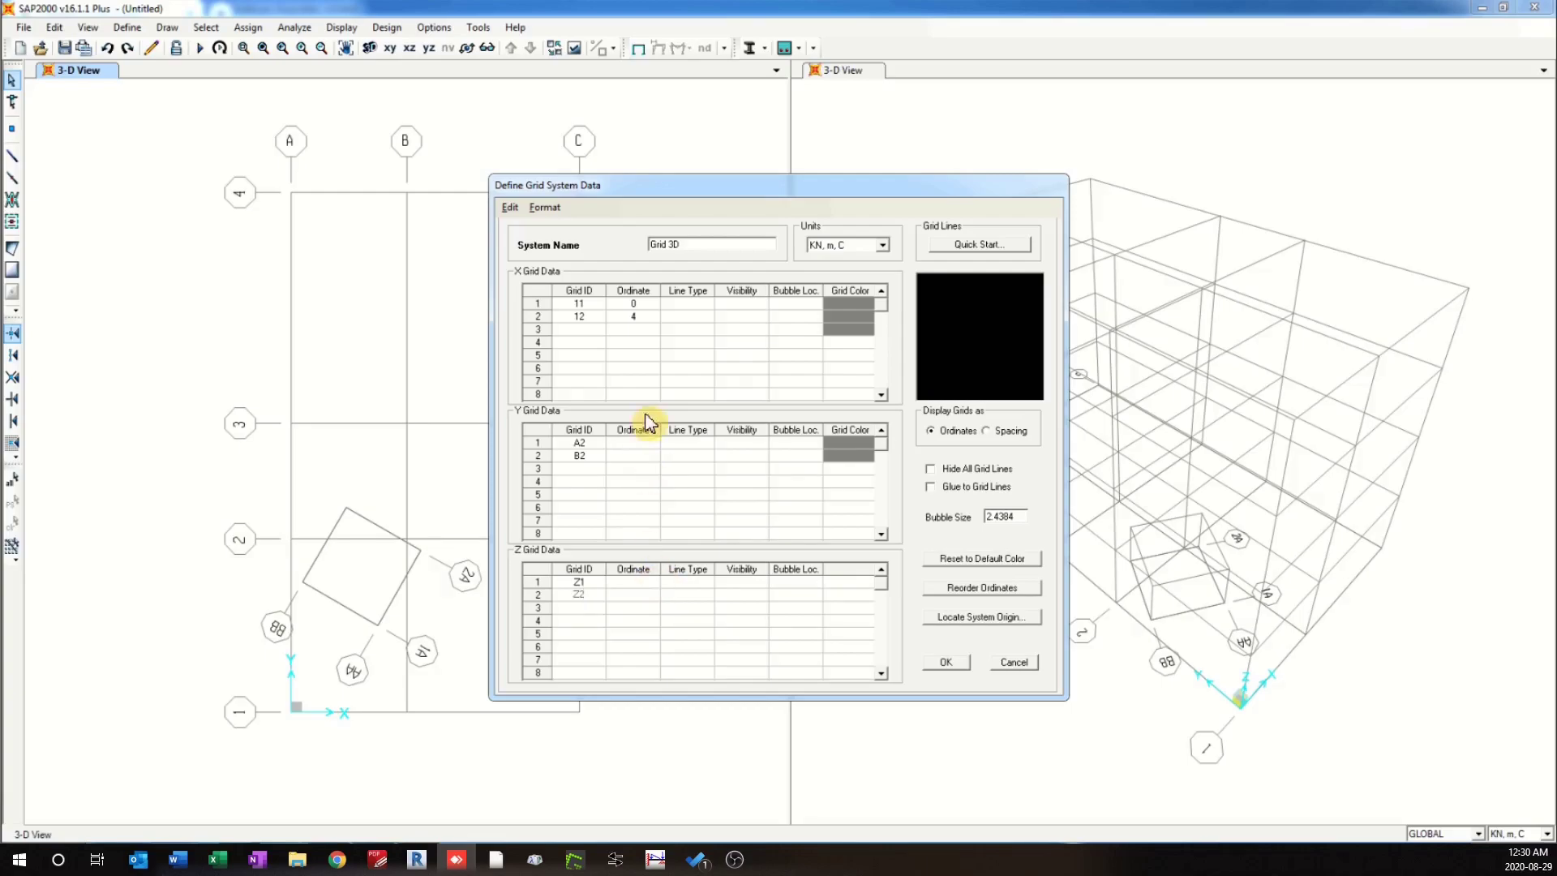
# Set the Y and Z grid line ordinates of Grid 3D to 0 and 4 m and accept the system.
pyautogui.click(625, 442)
pyautogui.write('04')
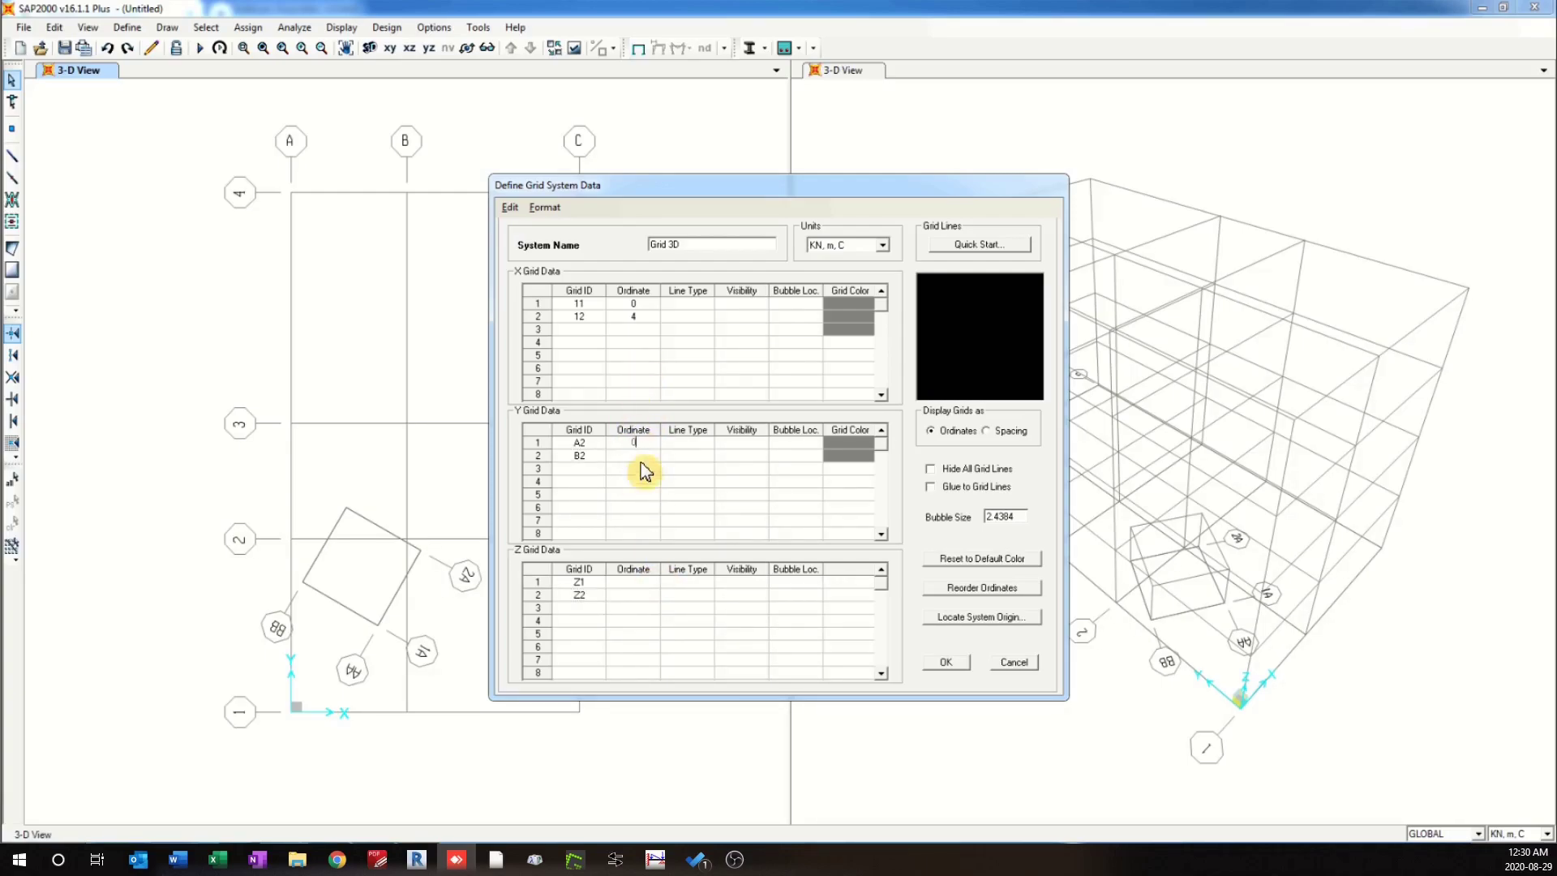
pyautogui.press('Return')
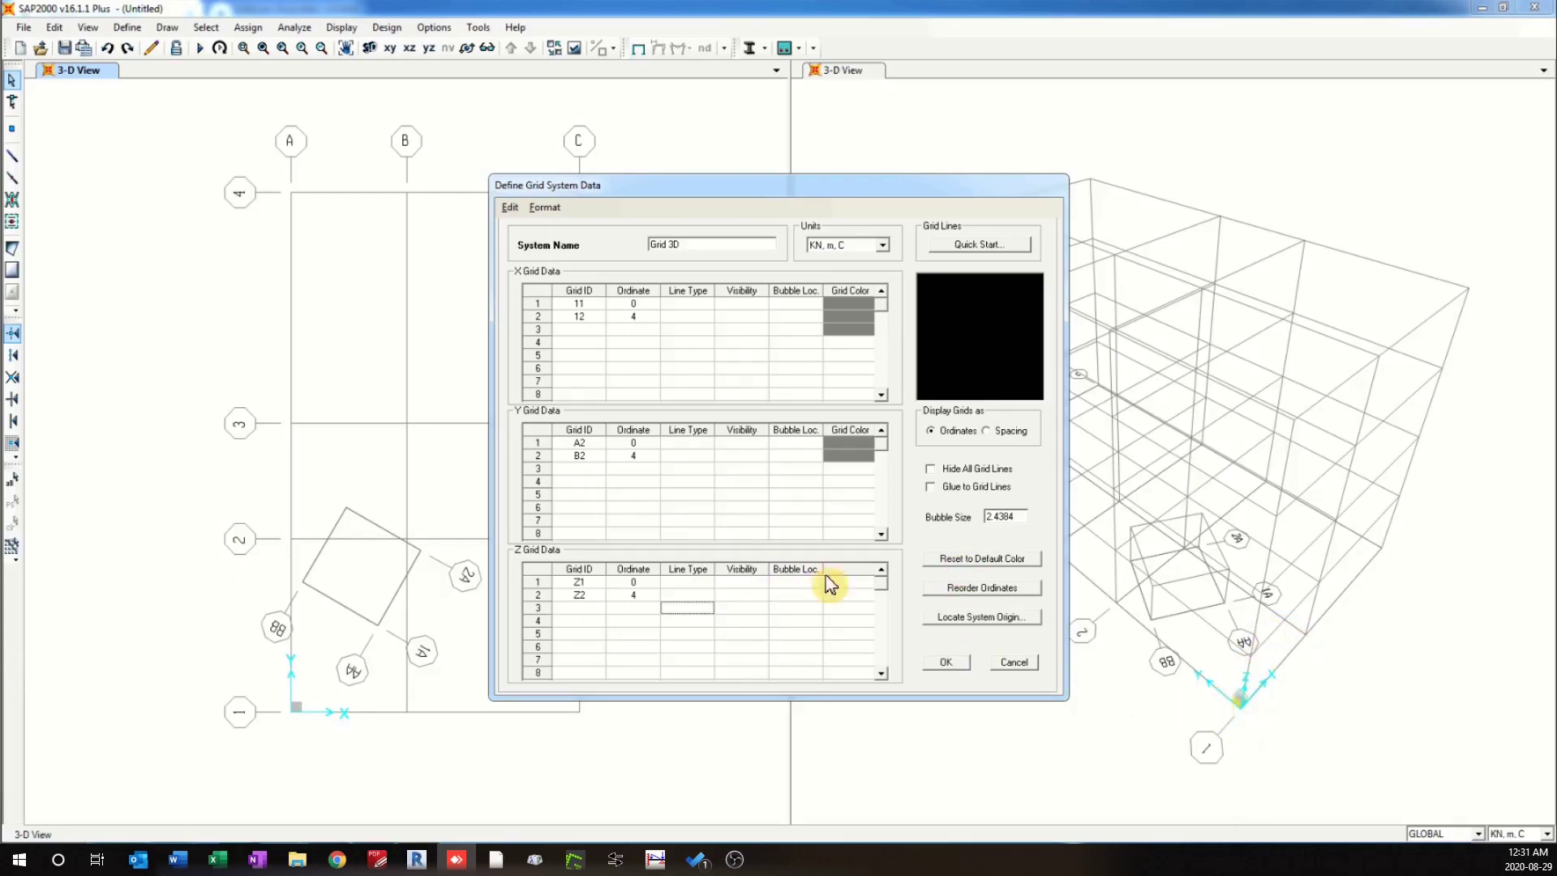
pyautogui.click(957, 667)
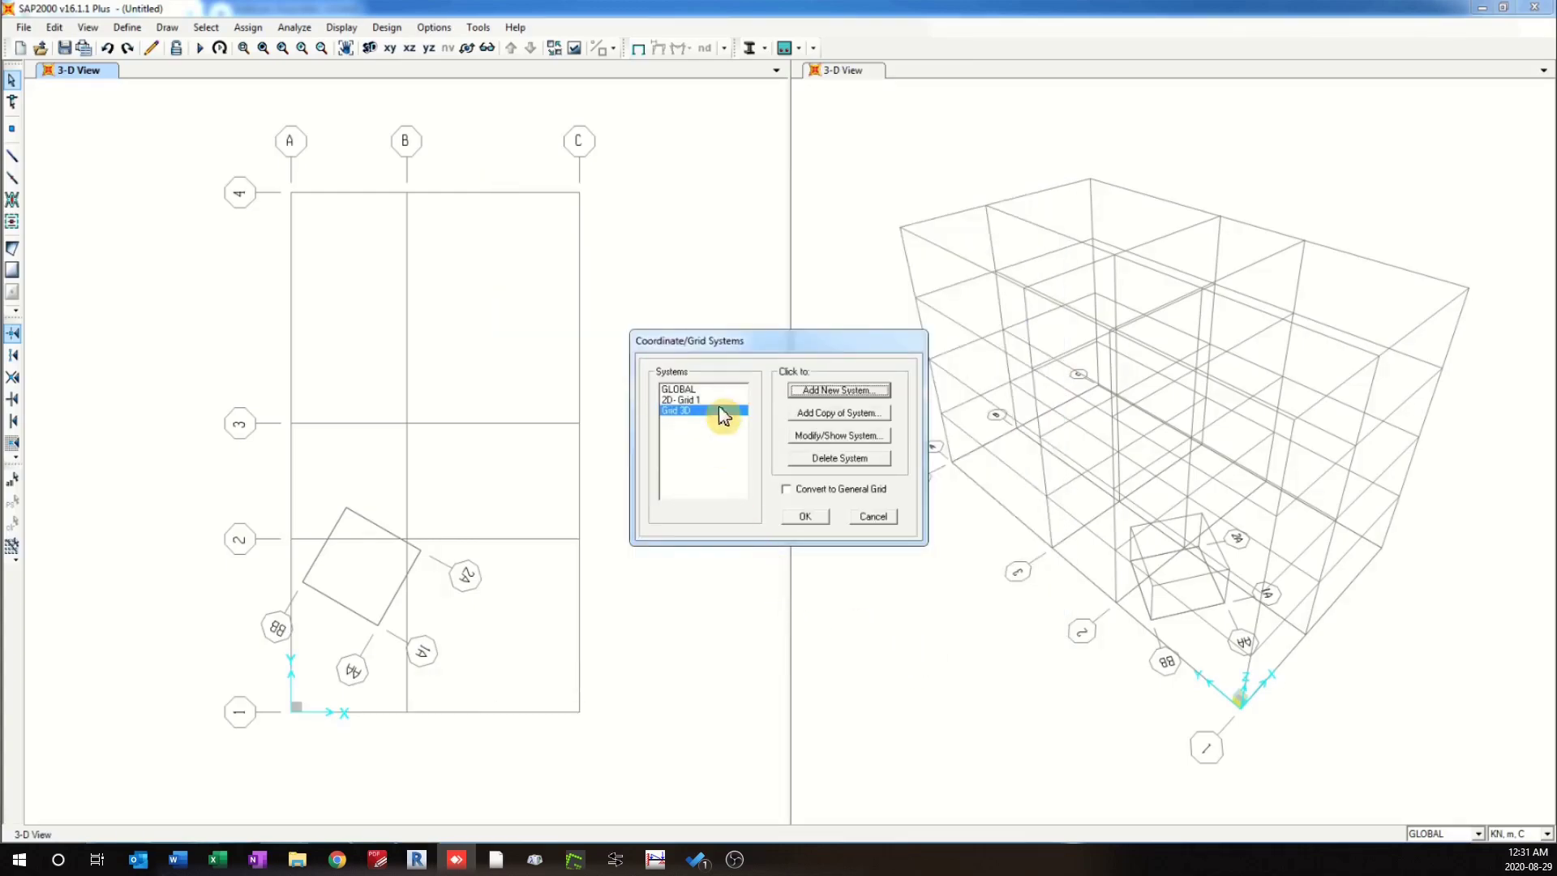
pyautogui.click(814, 522)
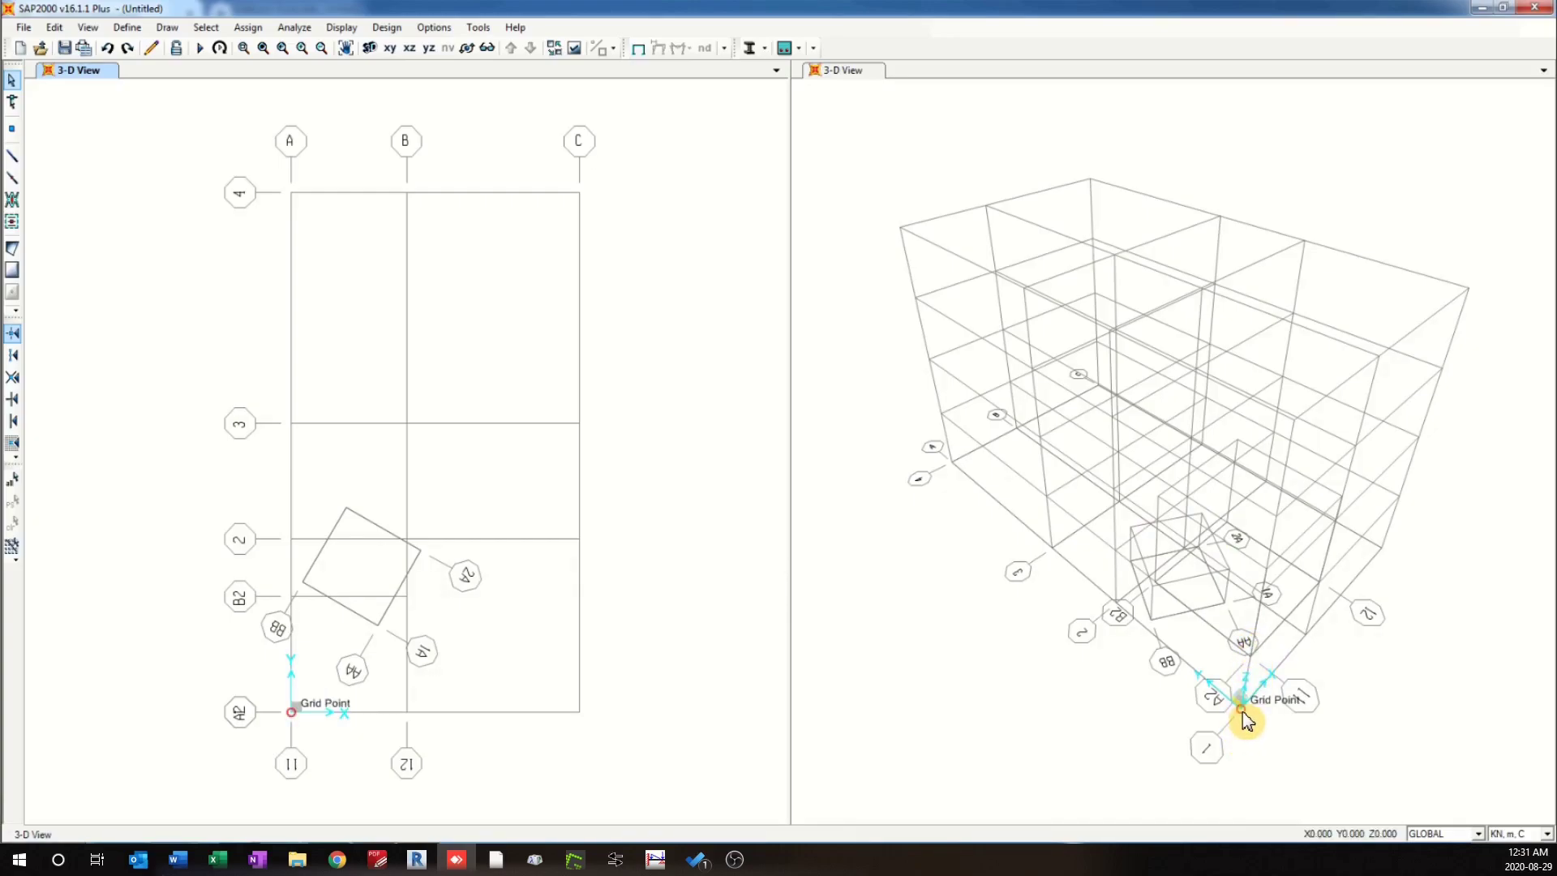
# Lower the origin of the Grid 3D system along Global Z to the base level of the global grid.
pyautogui.rightClick(631, 399)
pyautogui.click(652, 404)
pyautogui.click(704, 412)
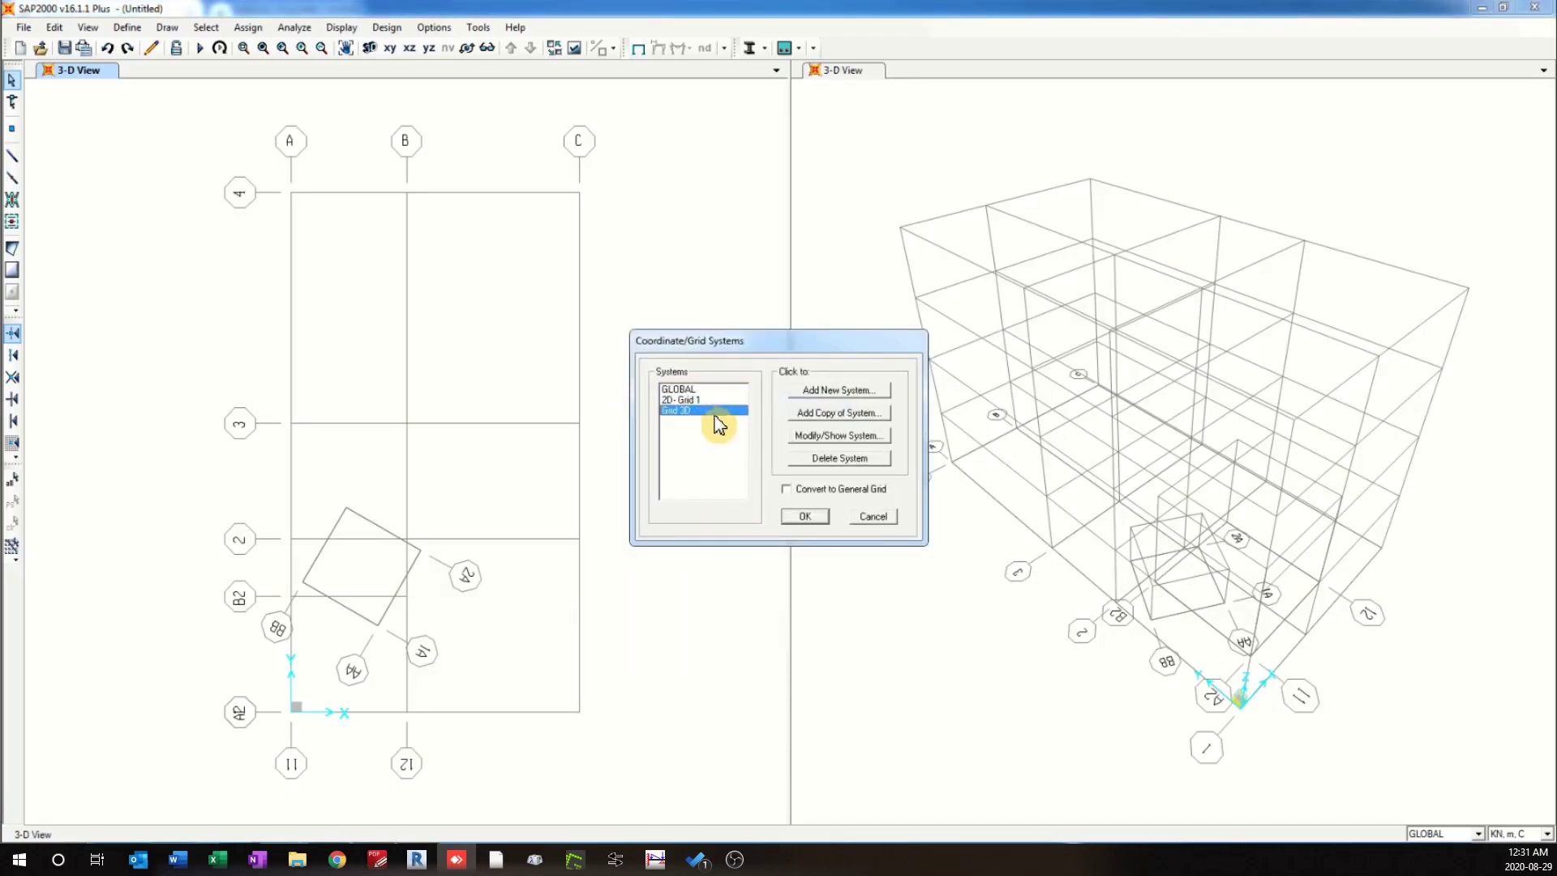
pyautogui.click(837, 436)
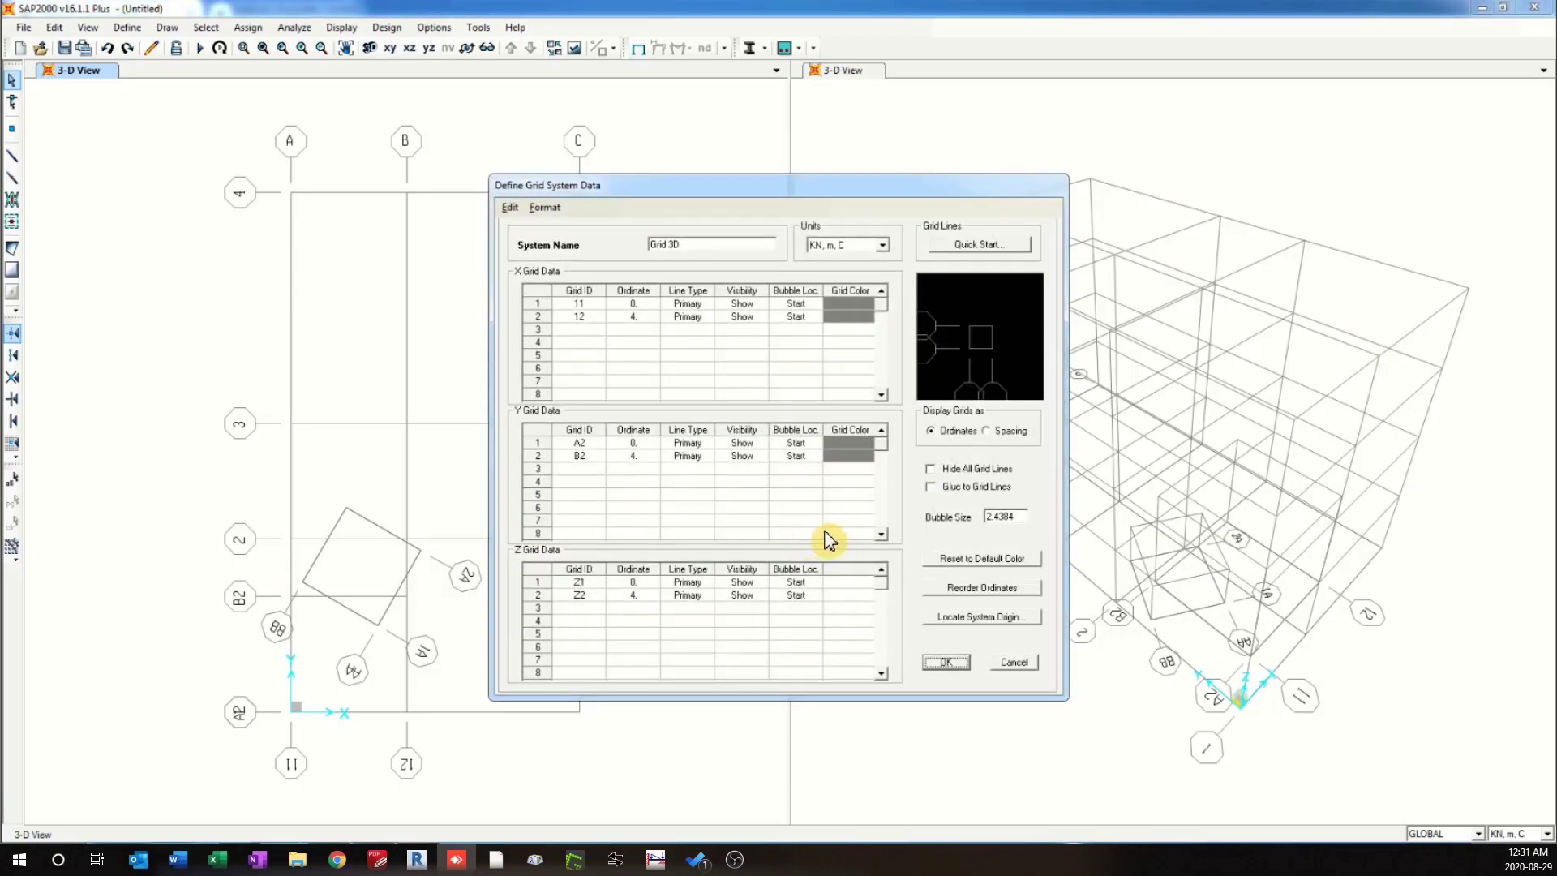
pyautogui.click(981, 617)
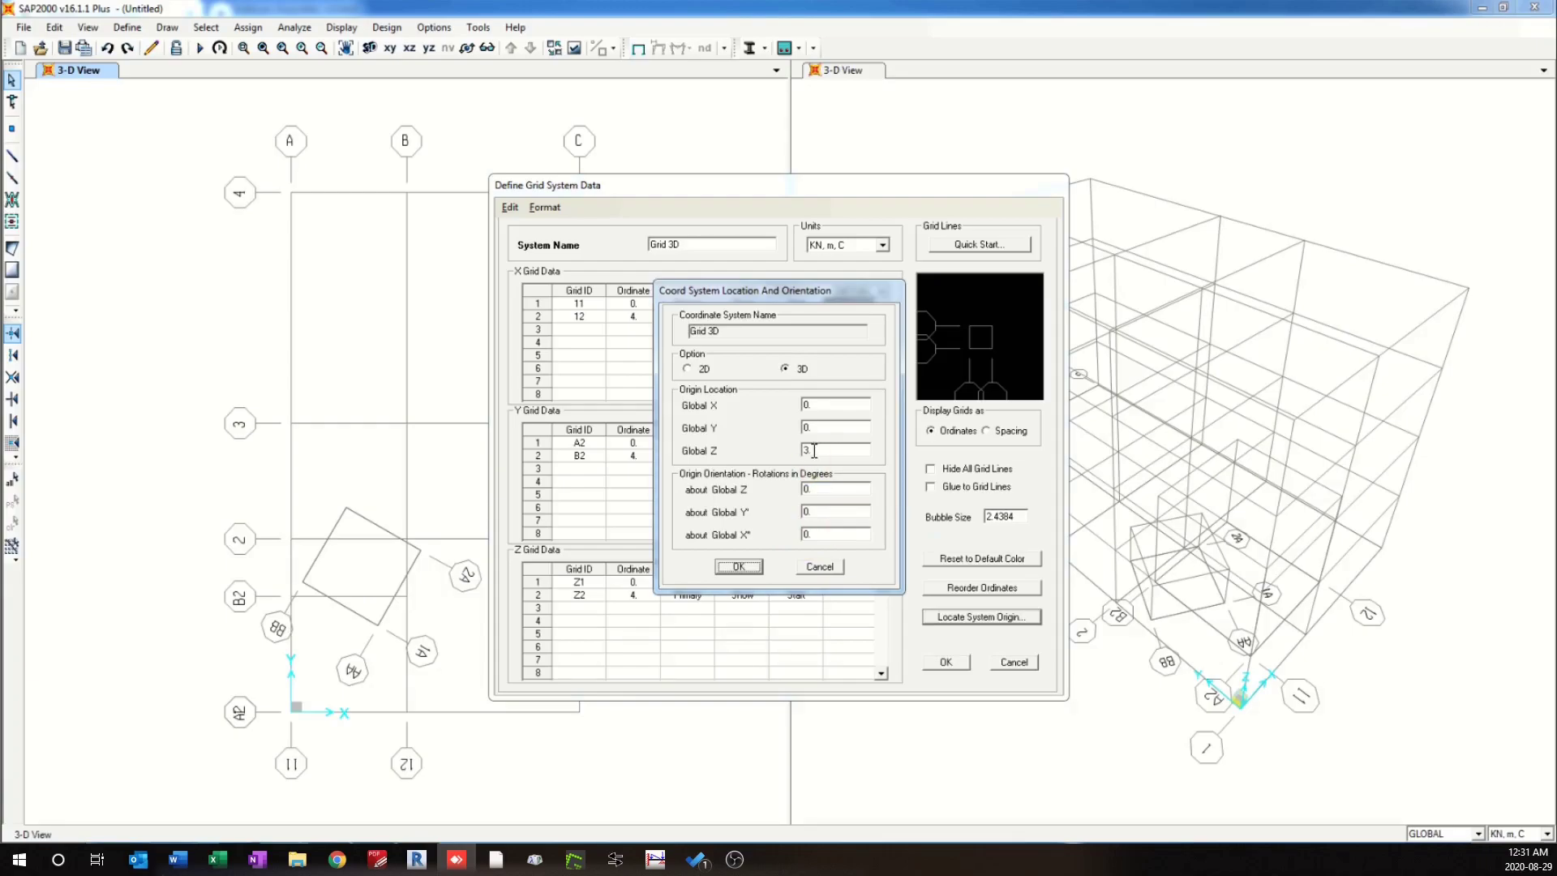
pyautogui.click(740, 568)
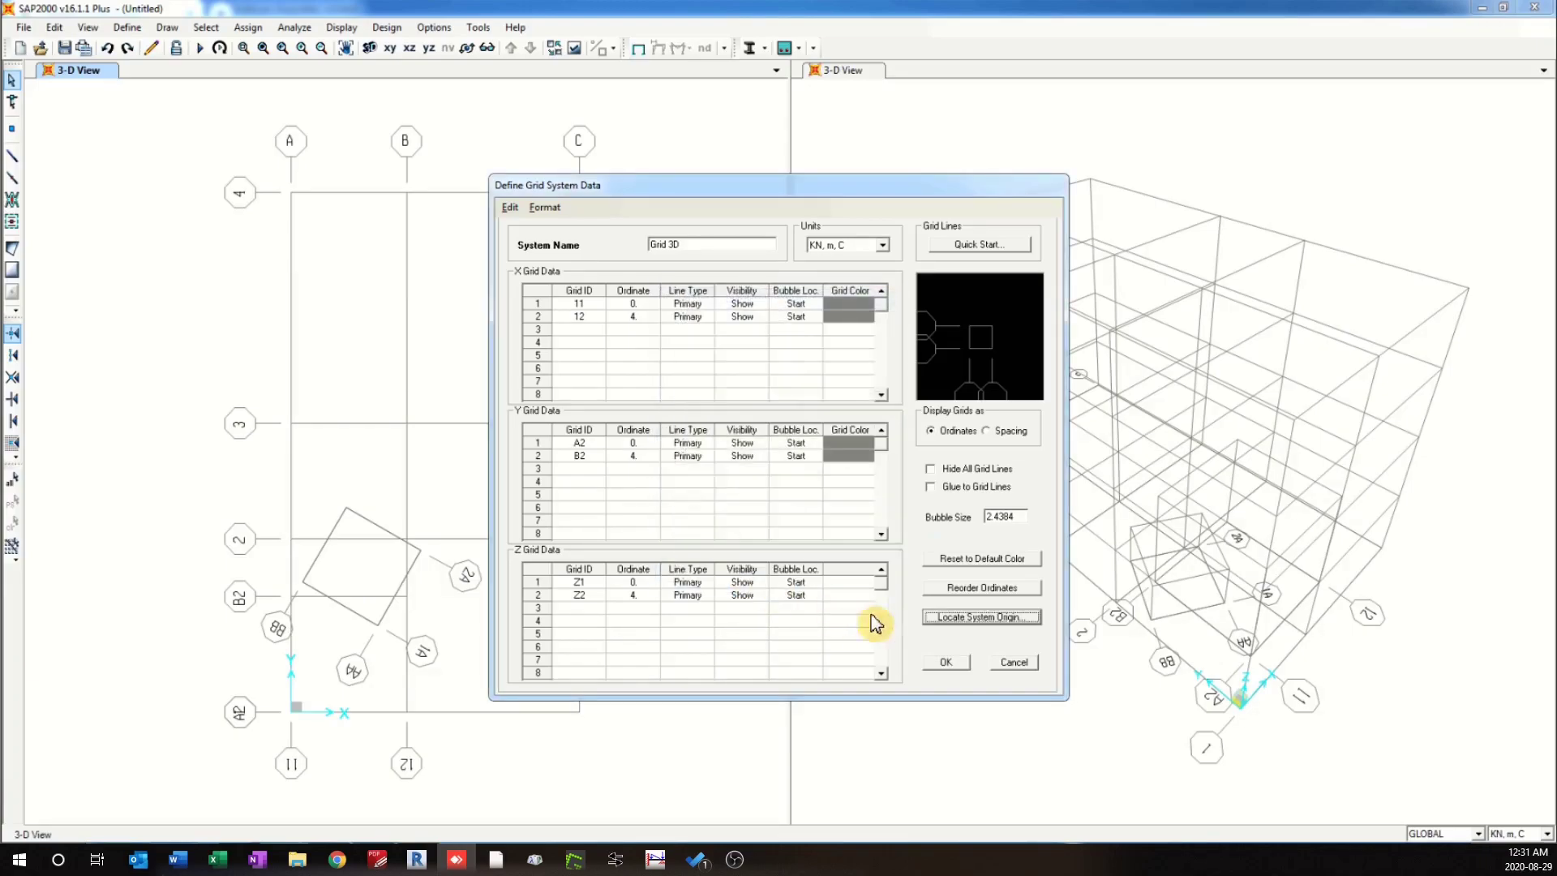
pyautogui.click(949, 664)
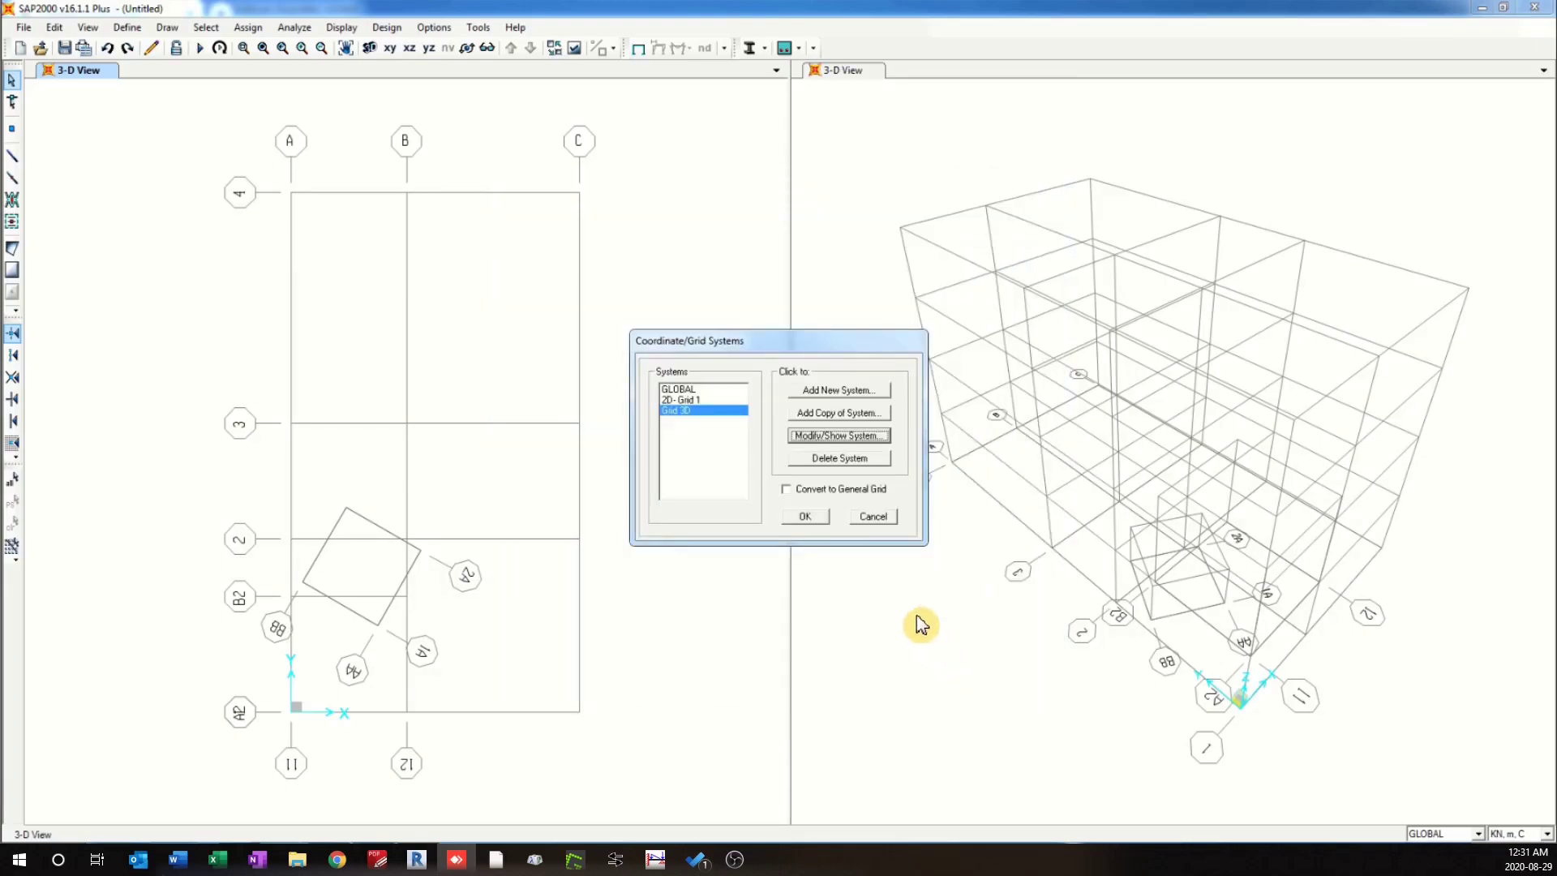
pyautogui.click(803, 526)
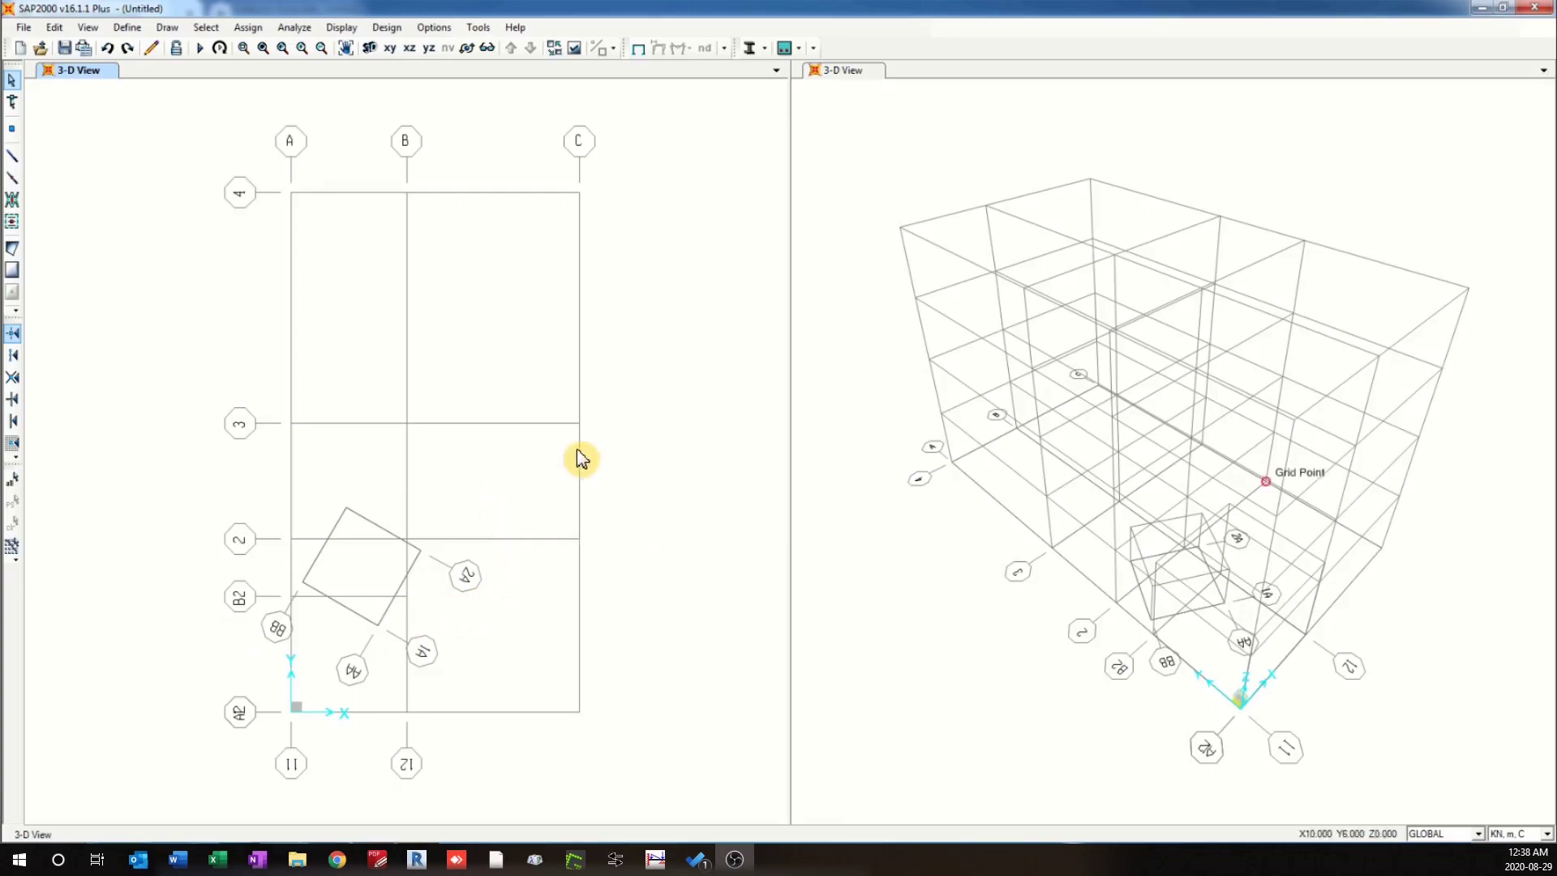
# Add a new 2D coordinate system named CYL-2D with its origin at Global X 0 and Y 0.
pyautogui.rightClick(527, 327)
pyautogui.click(567, 330)
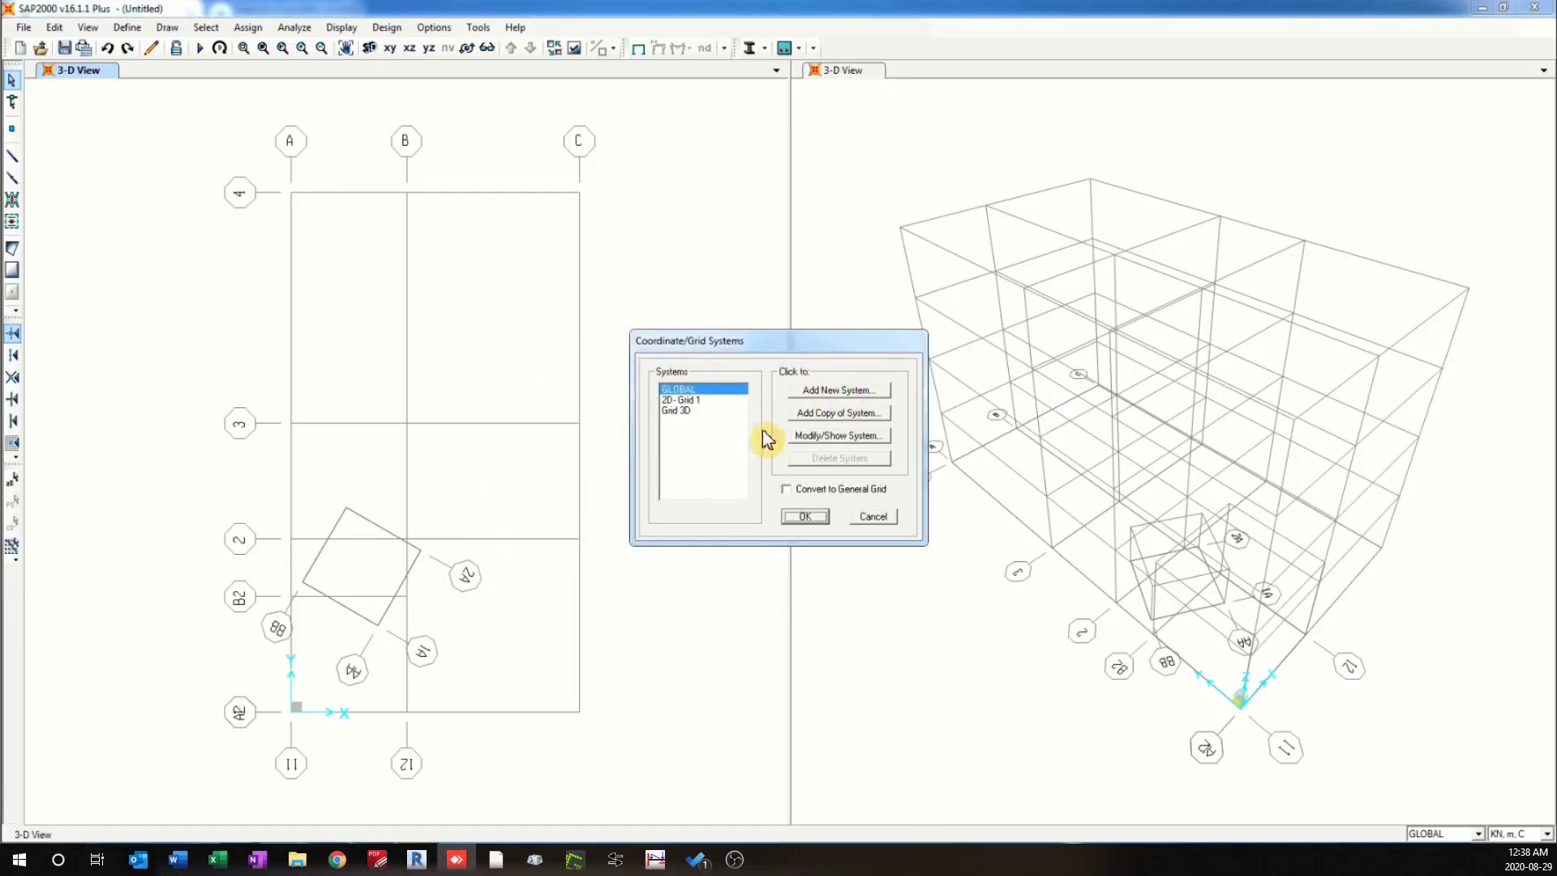
pyautogui.click(823, 395)
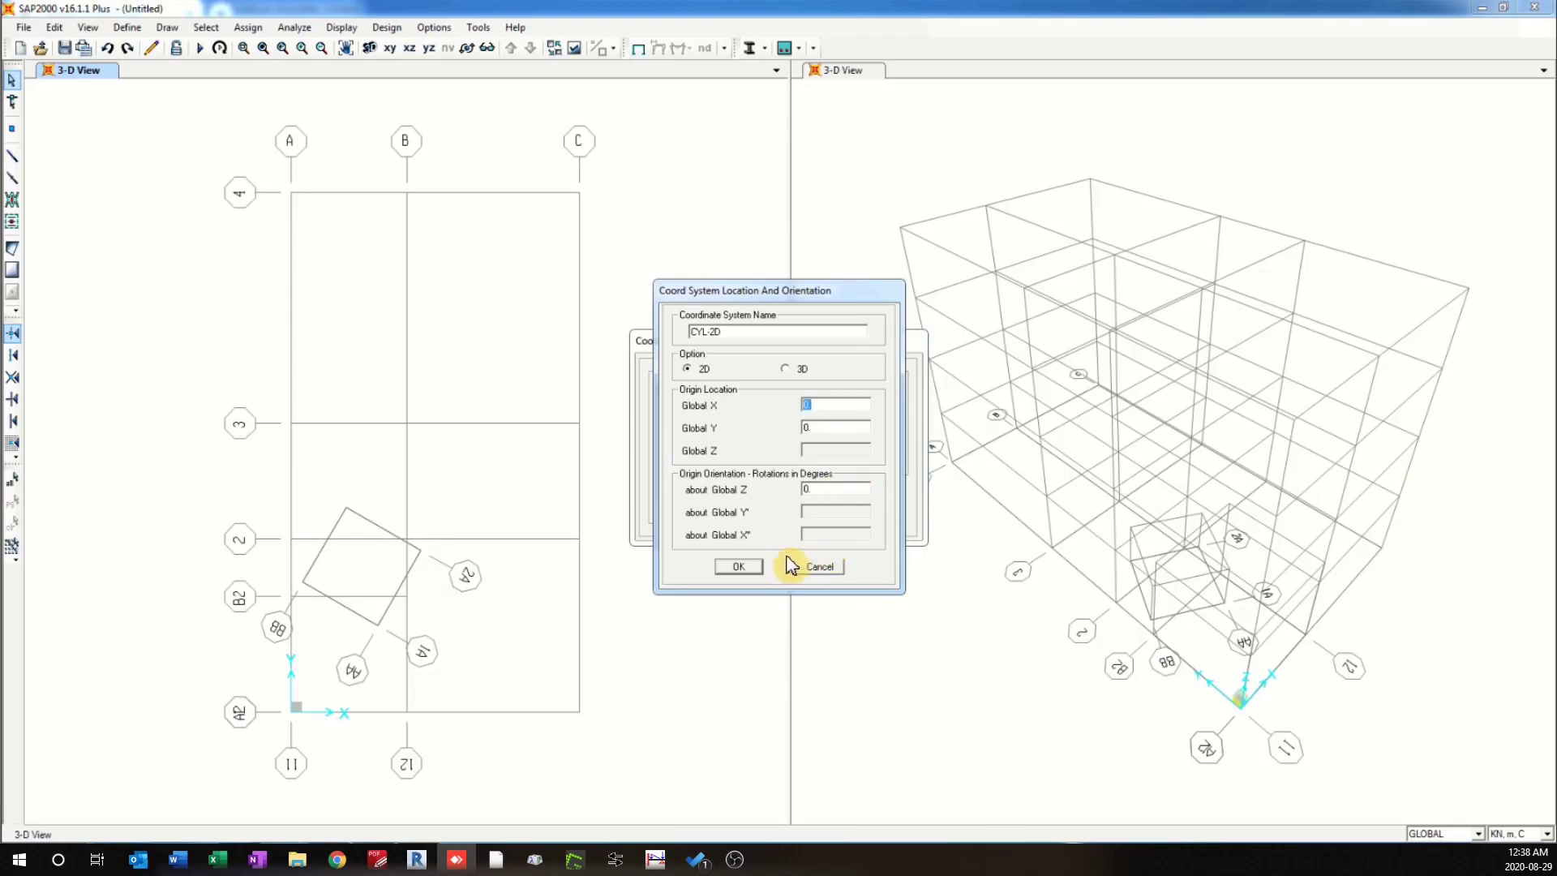
pyautogui.click(739, 569)
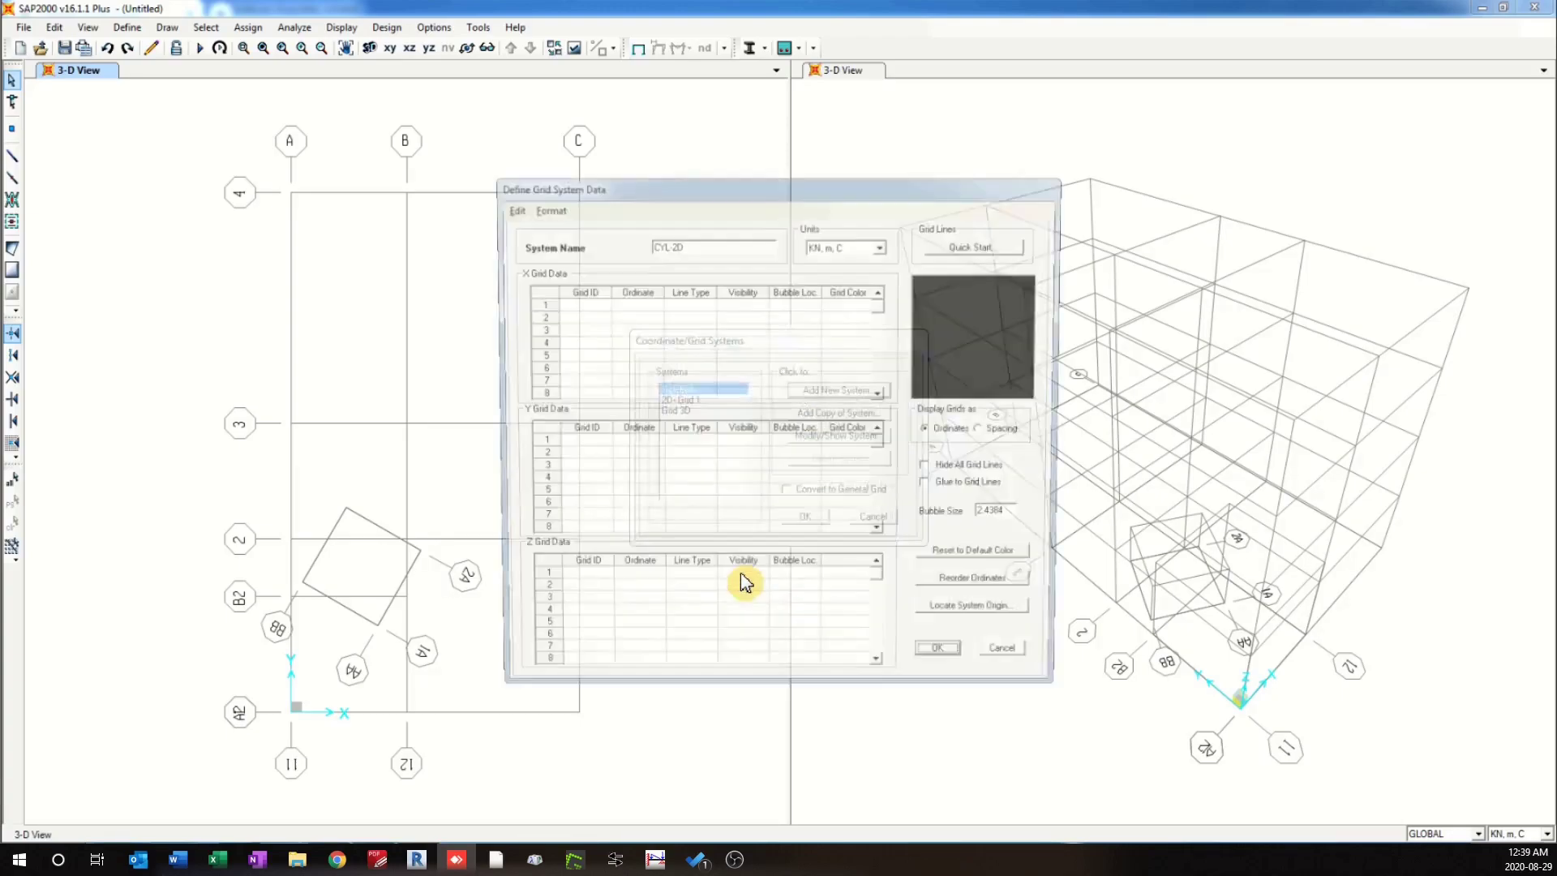
# Generate cylindrical grid lines for CYL-2D: 4 radial, 7 theta and 5 Z lines at 6 m, 30° and 3 m spacing.
pyautogui.click(970, 251)
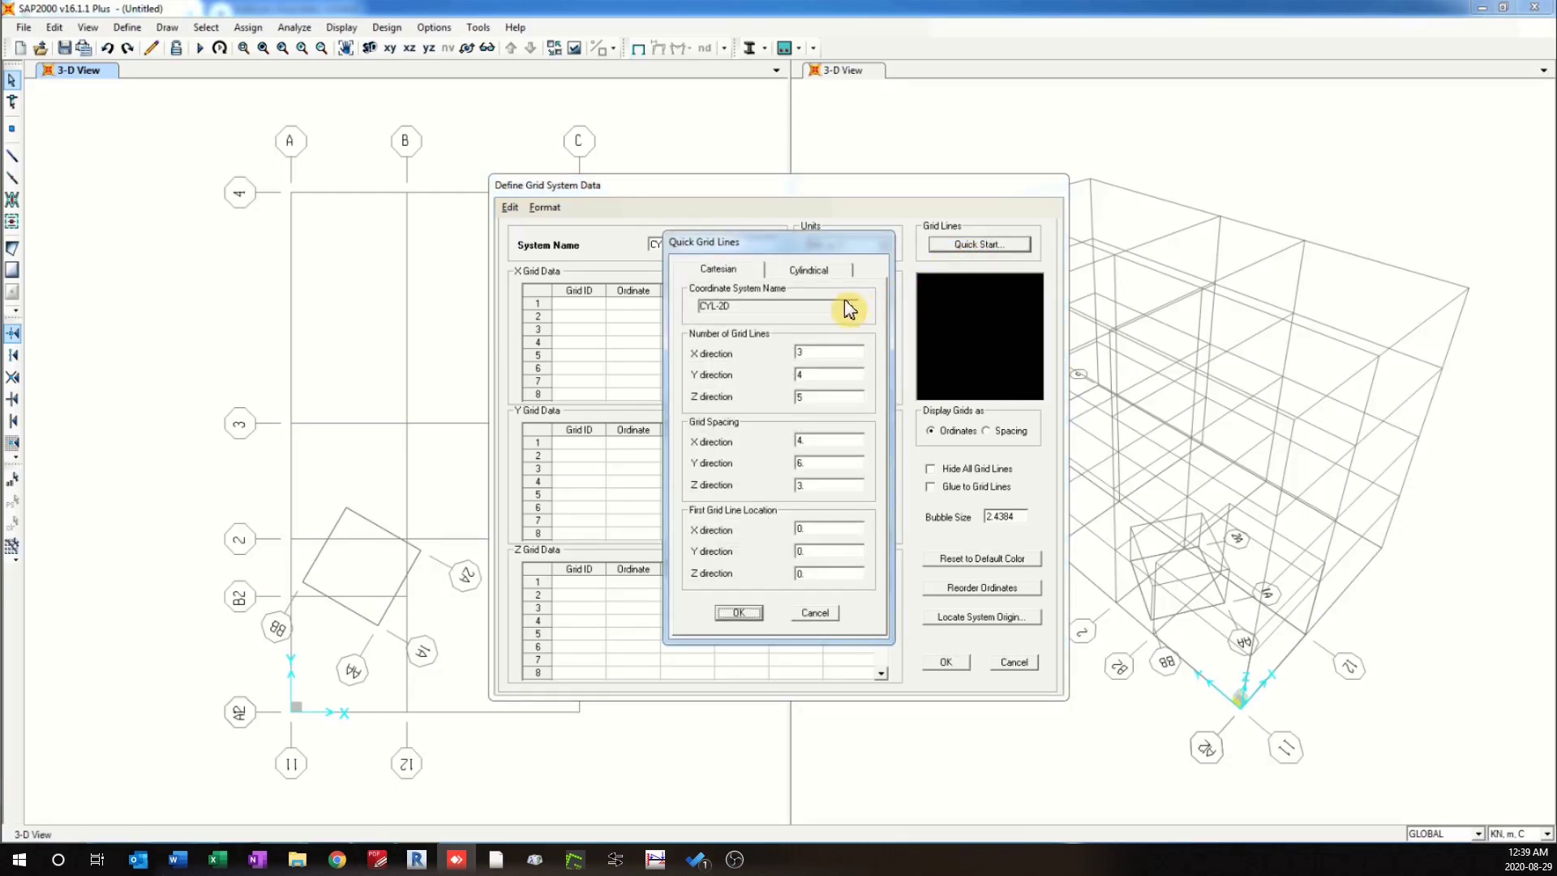
pyautogui.click(730, 269)
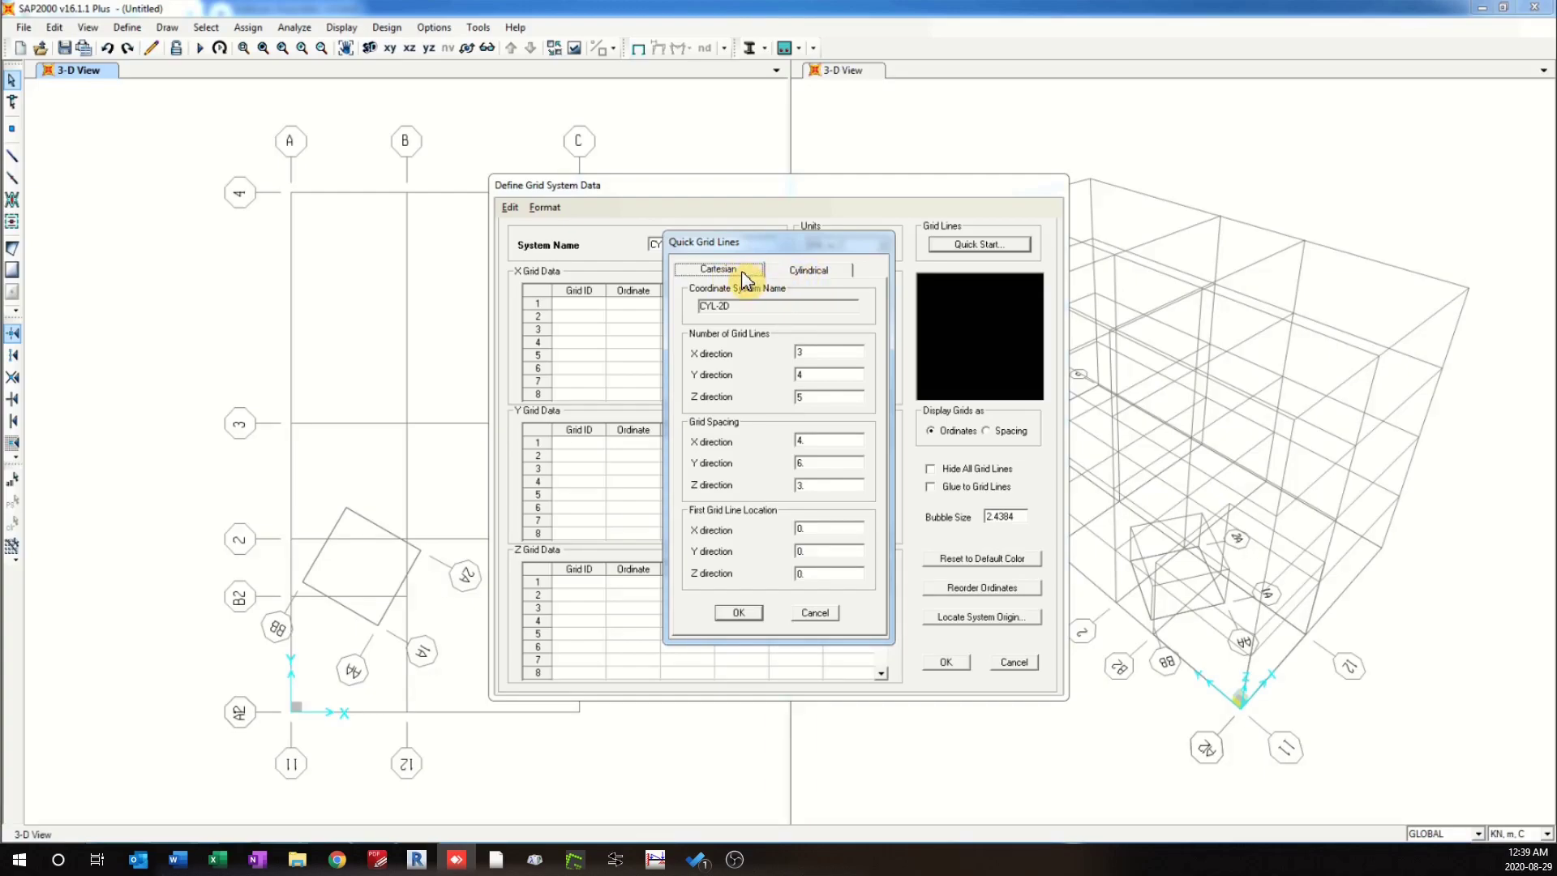
pyautogui.click(803, 276)
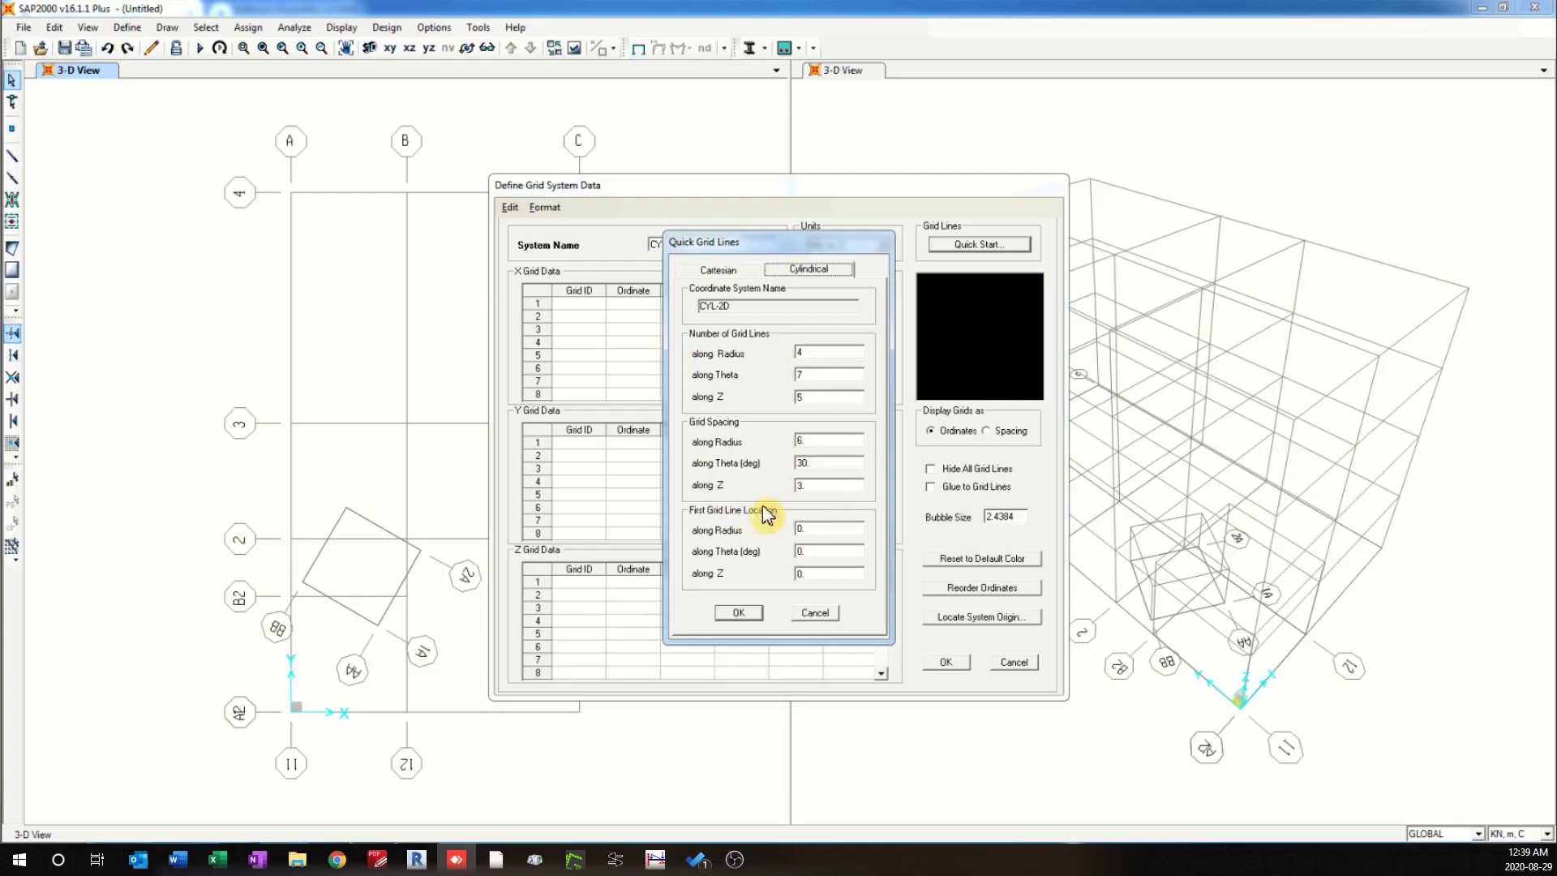
pyautogui.click(803, 354)
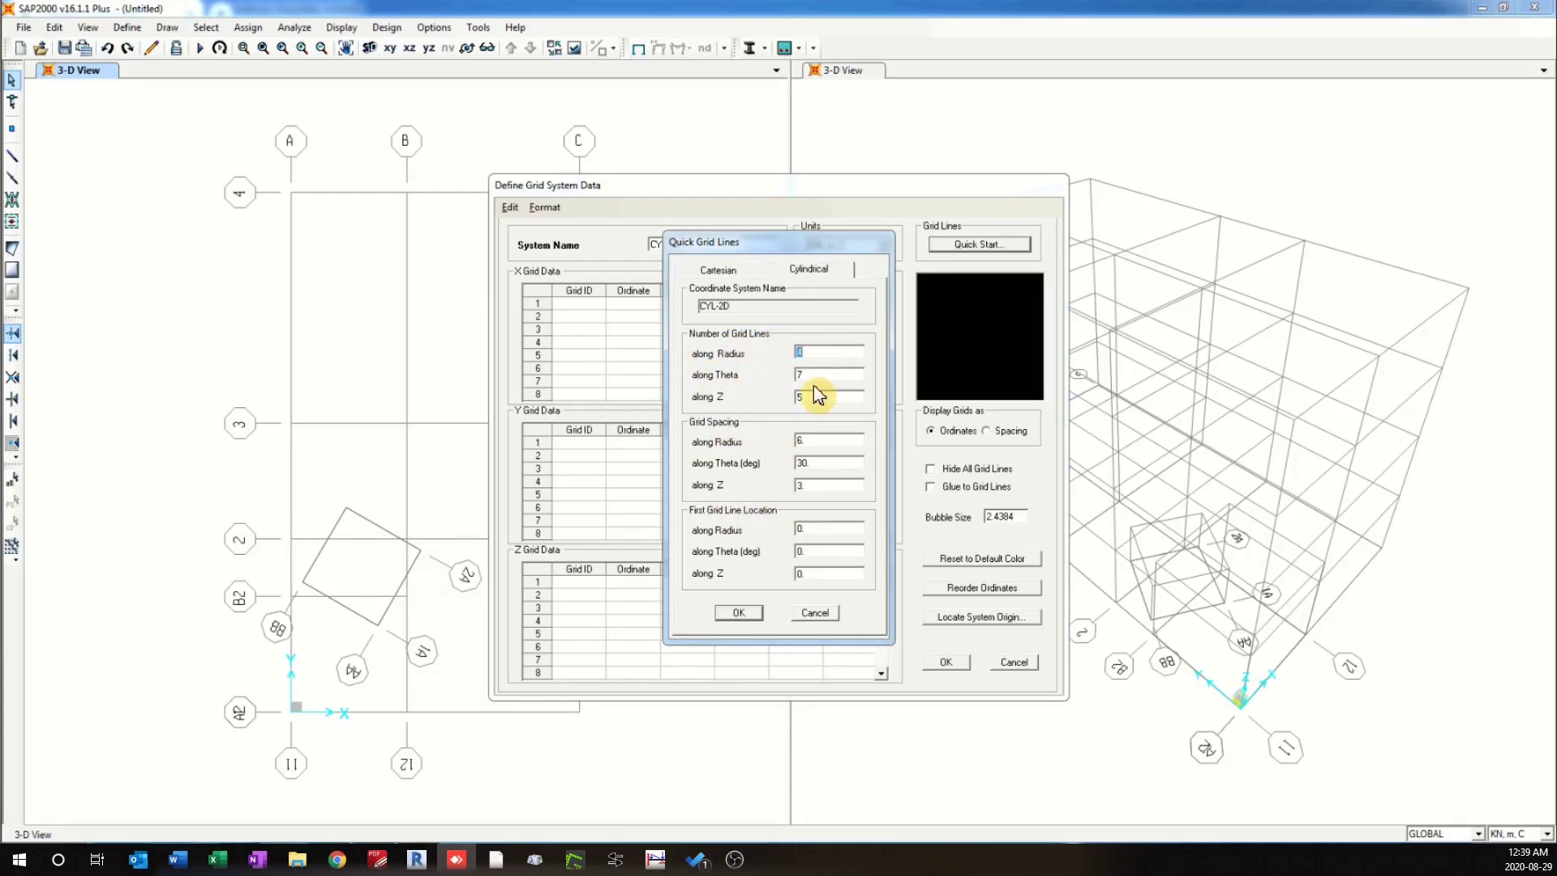
pyautogui.click(817, 378)
pyautogui.click(801, 414)
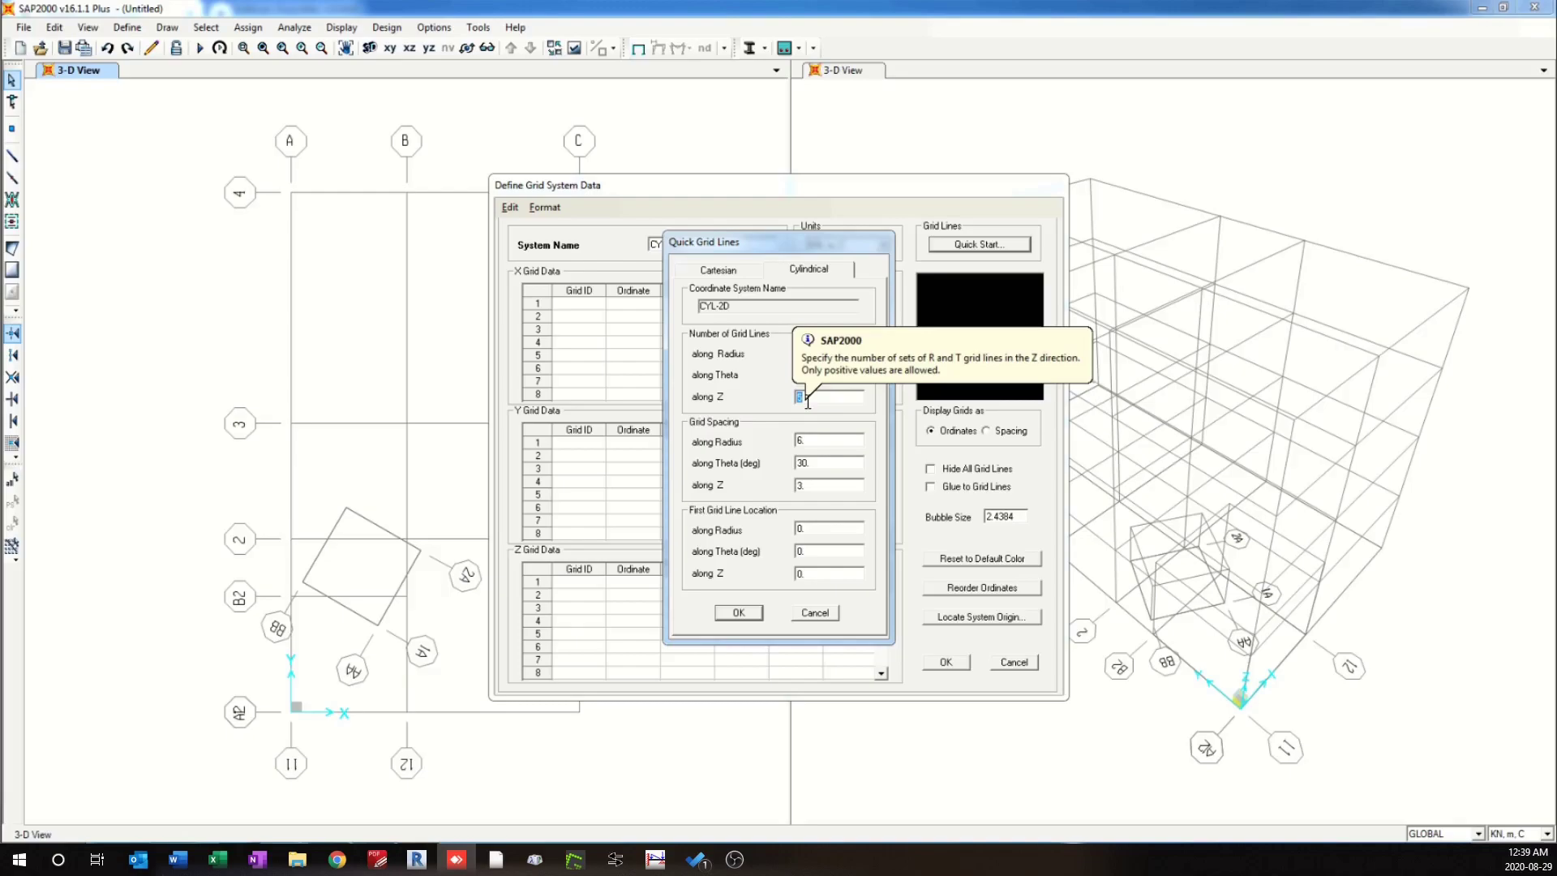
pyautogui.click(749, 618)
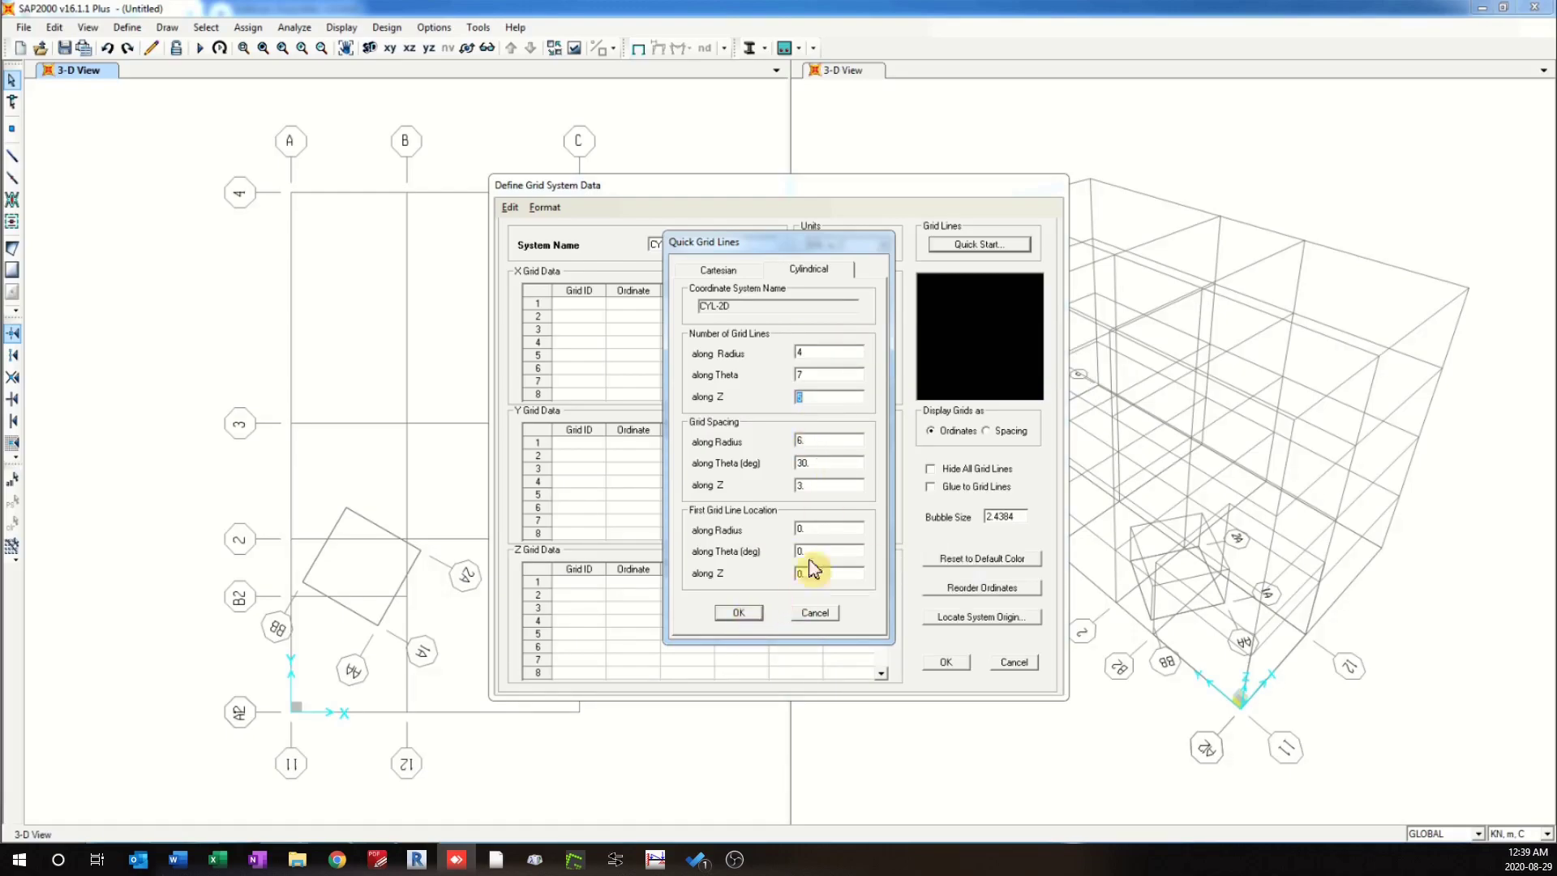
pyautogui.doubleClick(799, 398)
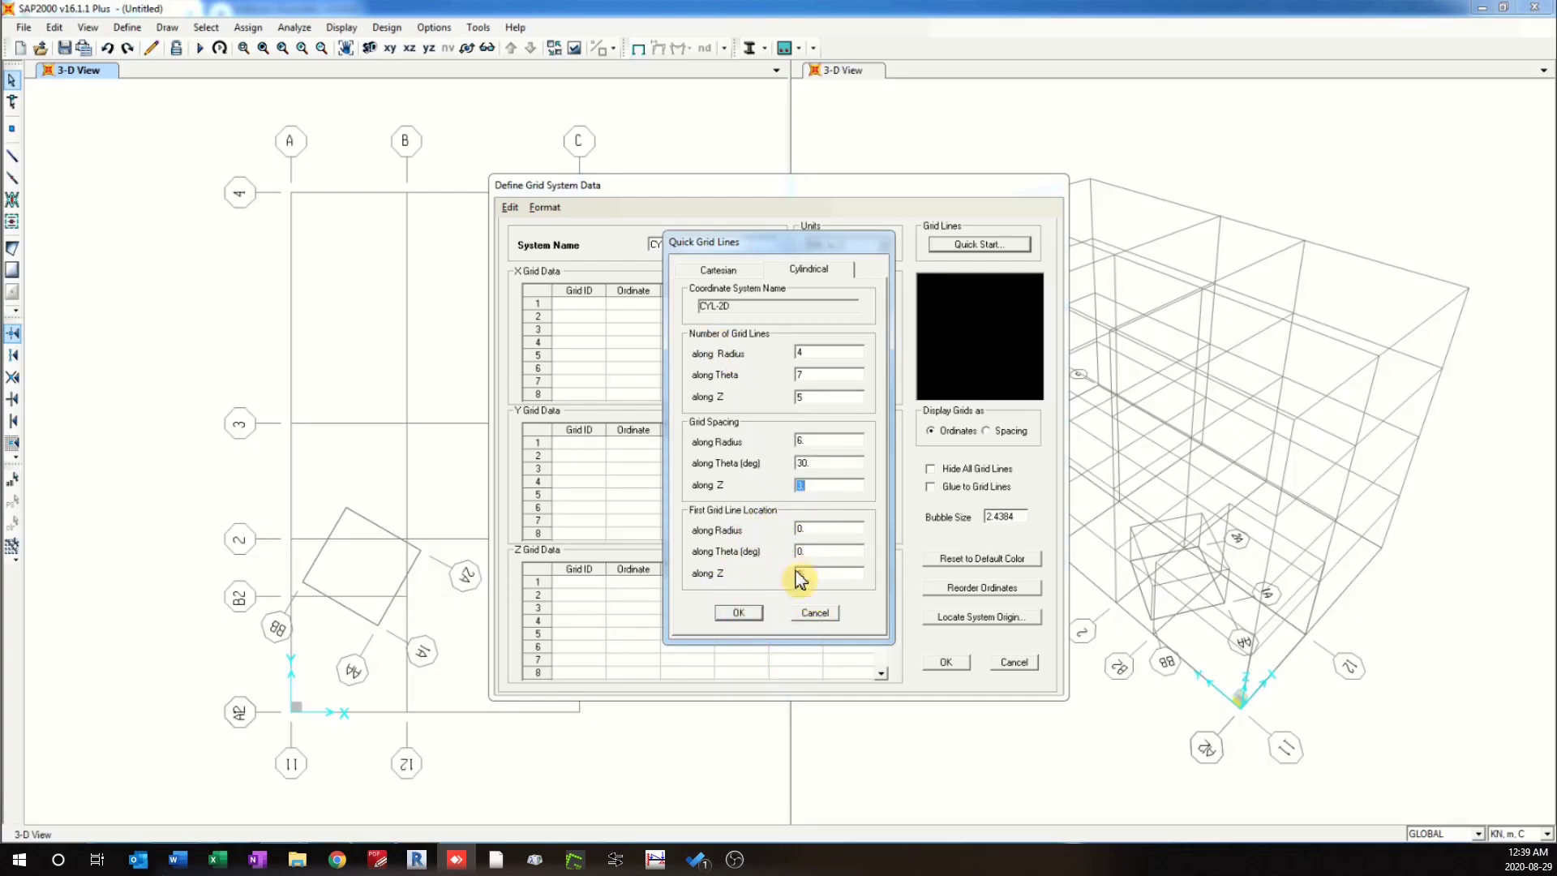
pyautogui.click(740, 613)
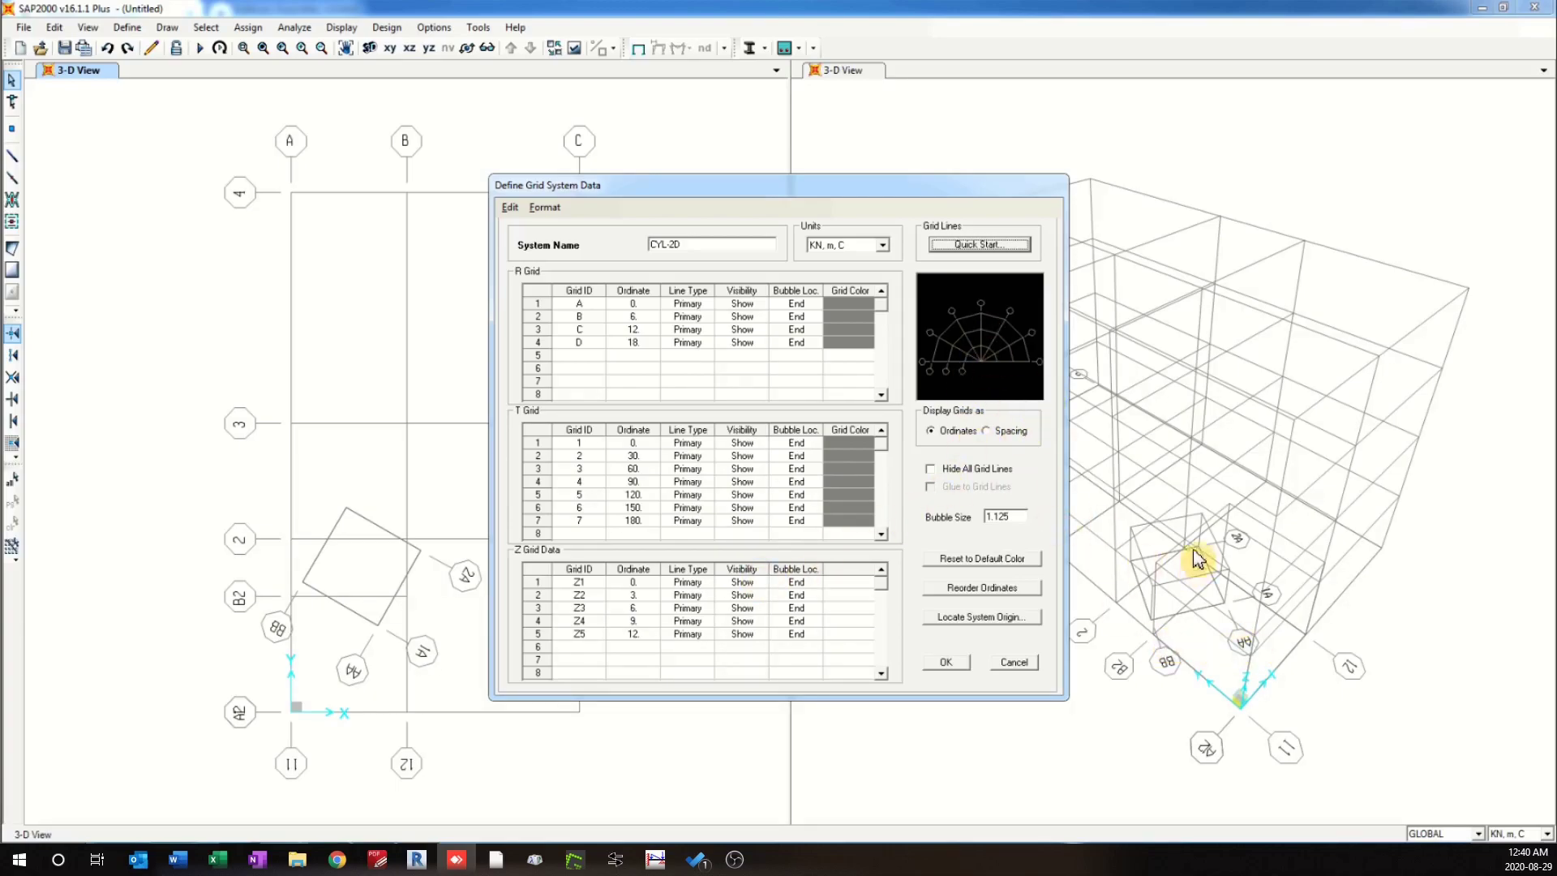
pyautogui.click(945, 667)
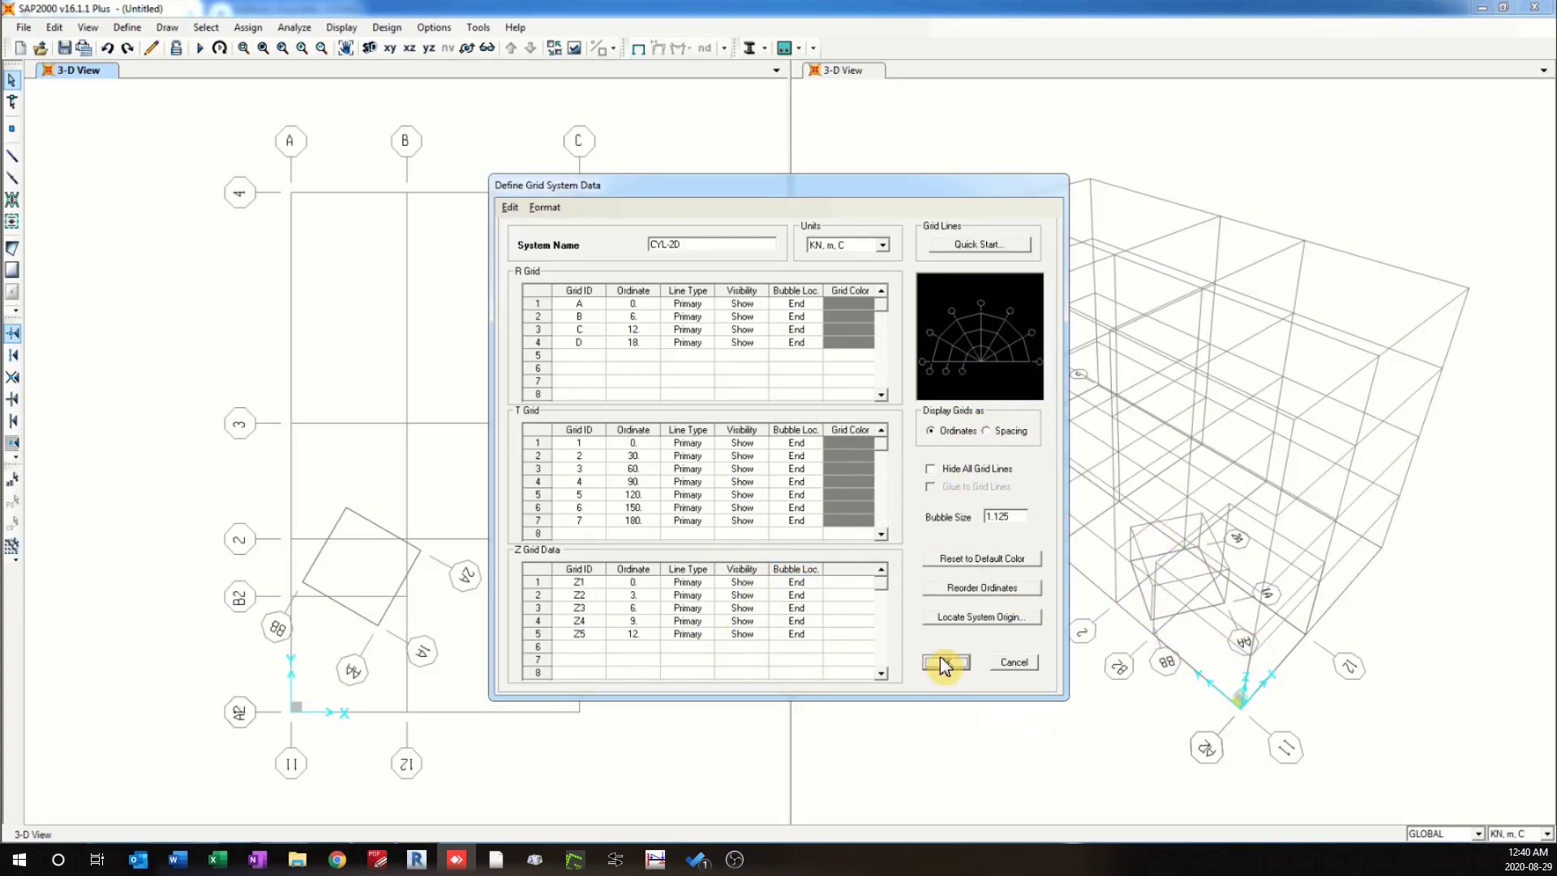
pyautogui.click(827, 525)
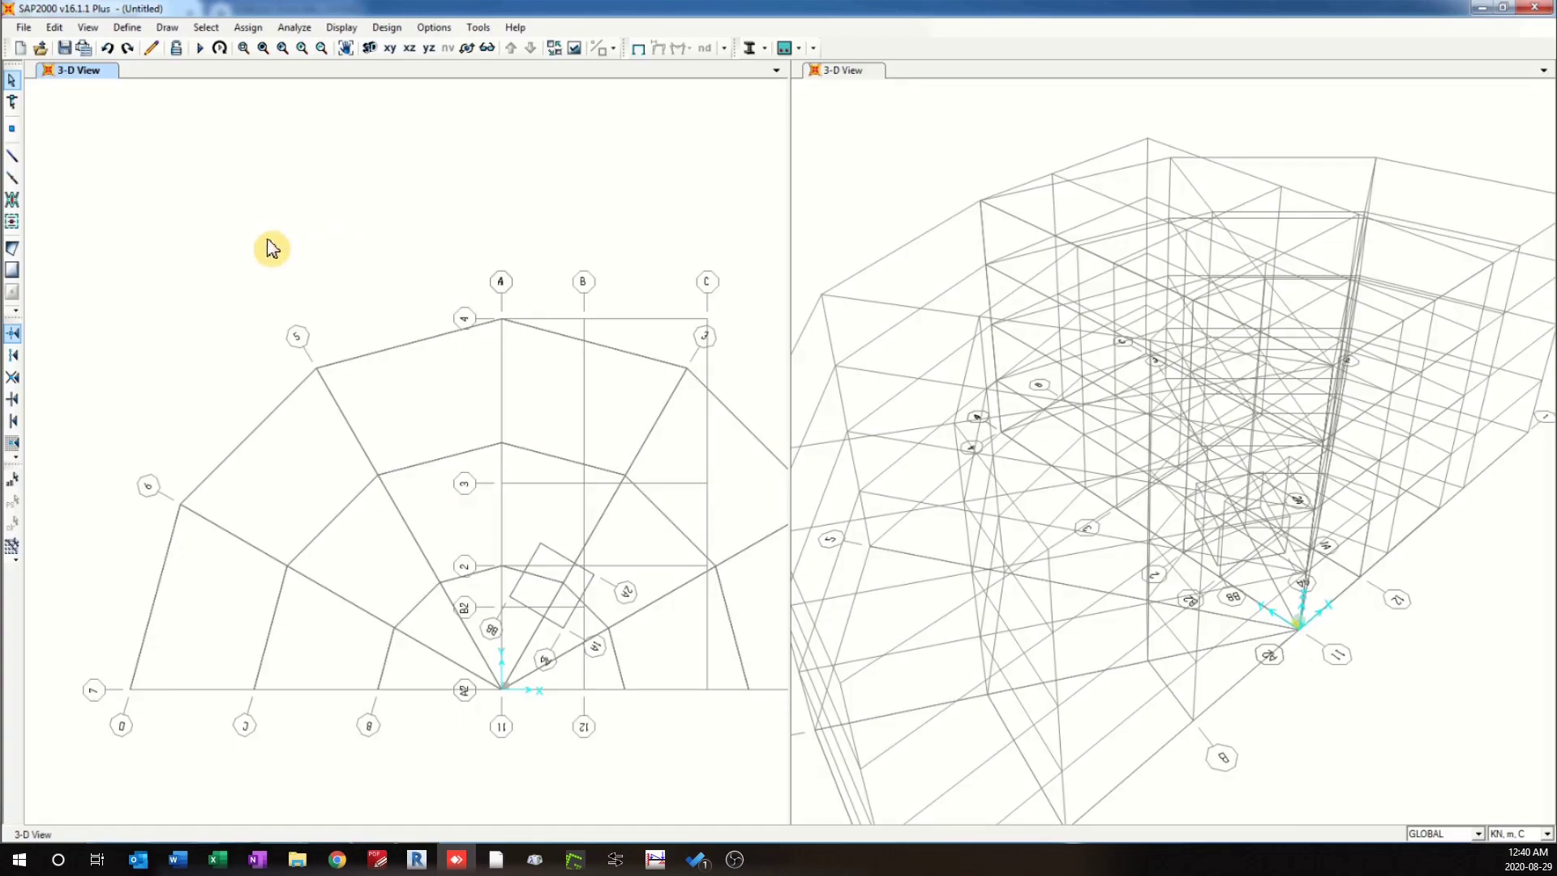
# Relocate the origin of the CYL-2D grid system to Global X 20 m.
pyautogui.click(264, 48)
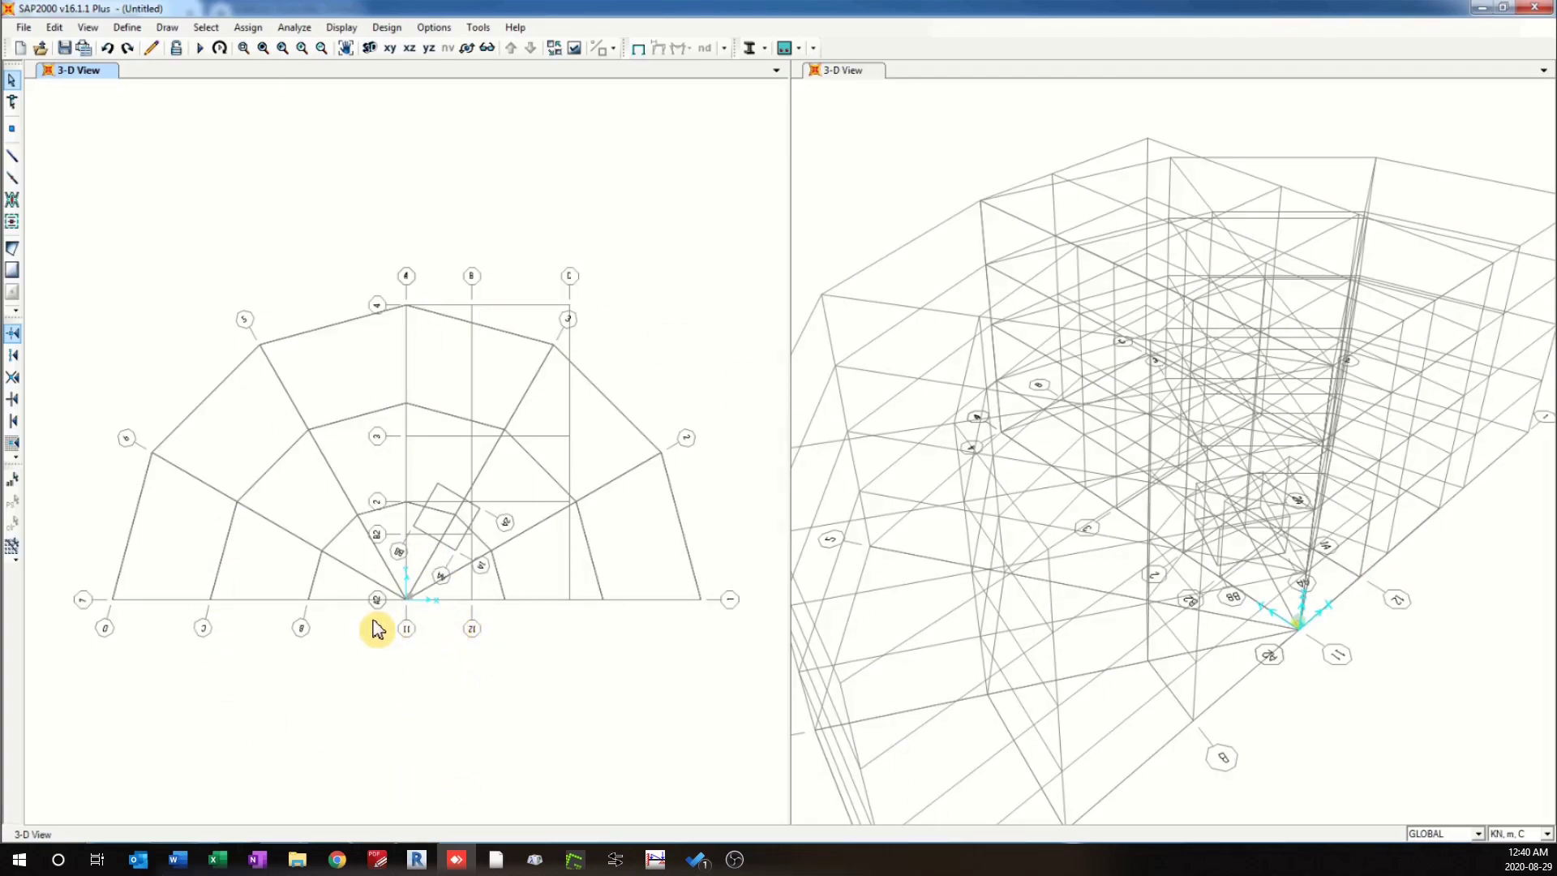
pyautogui.rightClick(294, 236)
pyautogui.click(348, 244)
pyautogui.click(694, 421)
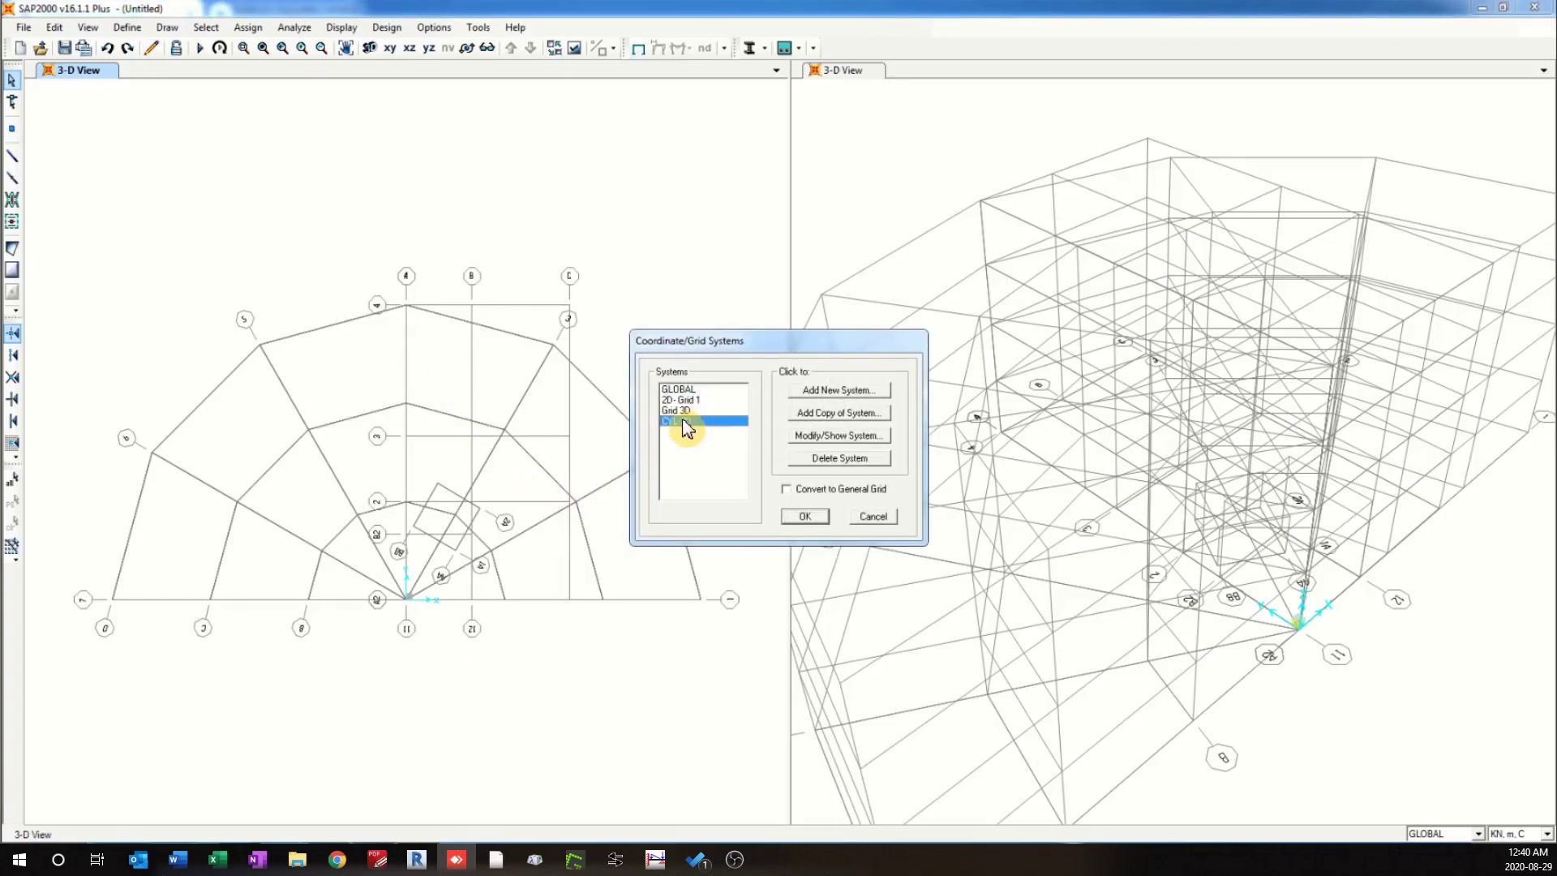
pyautogui.click(827, 436)
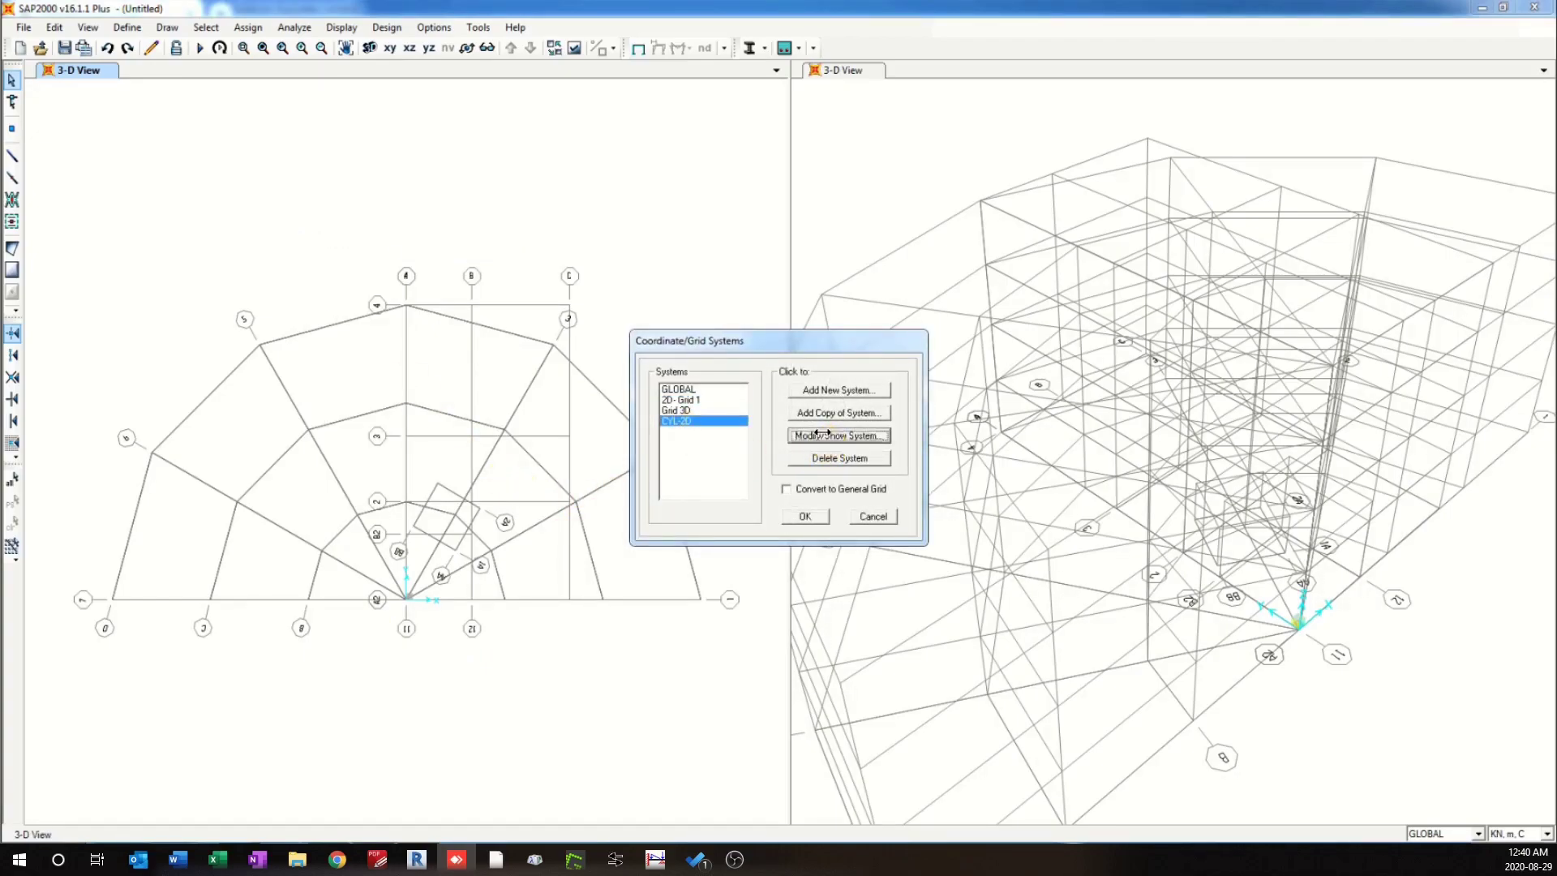
pyautogui.click(995, 621)
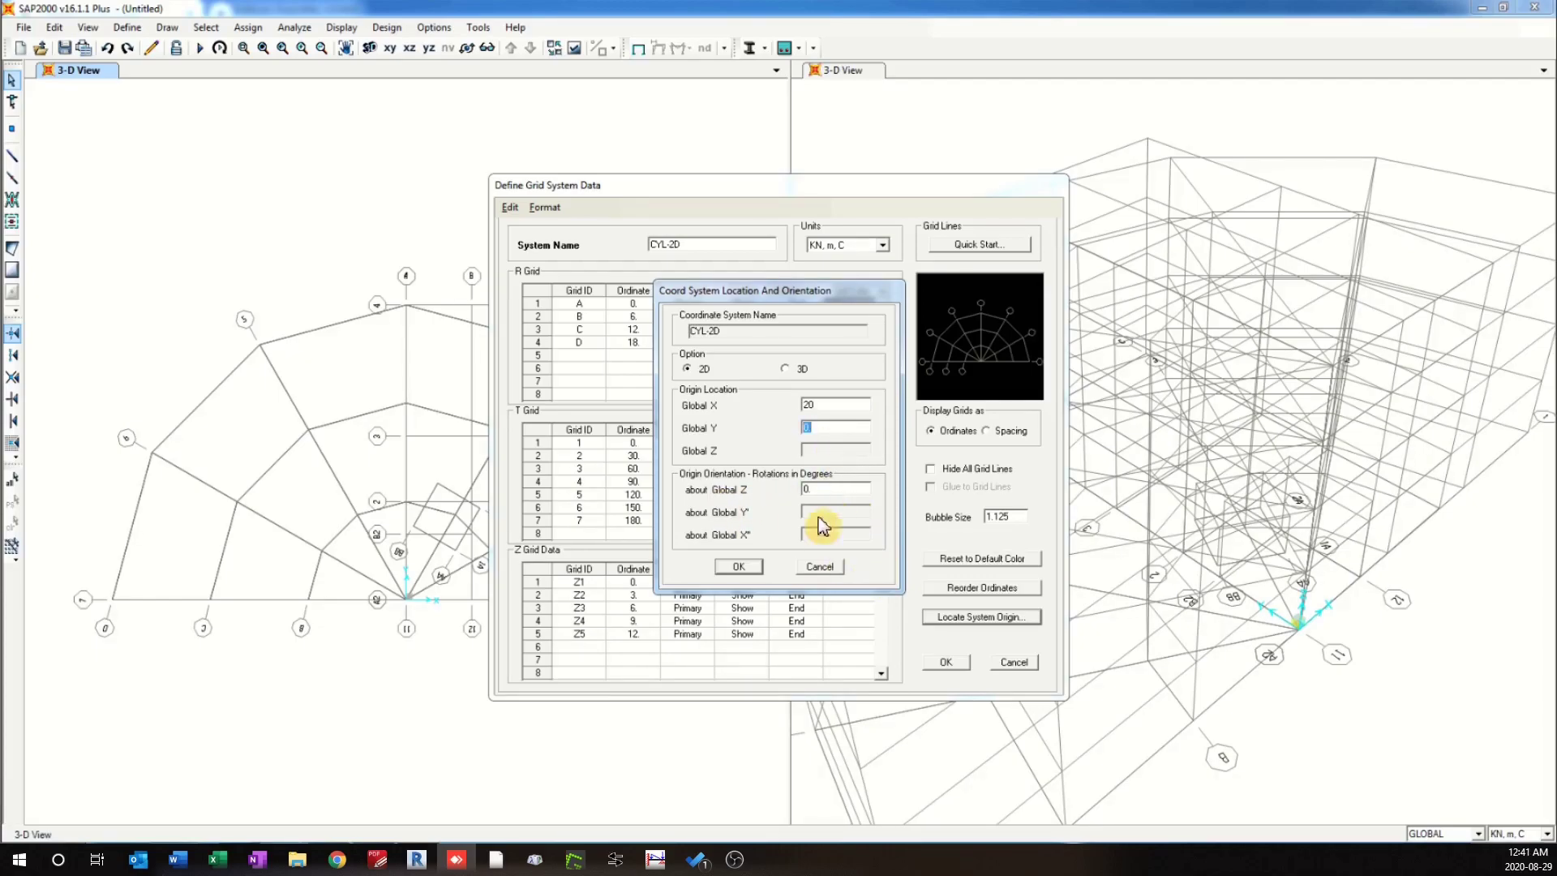
pyautogui.click(738, 566)
pyautogui.click(945, 662)
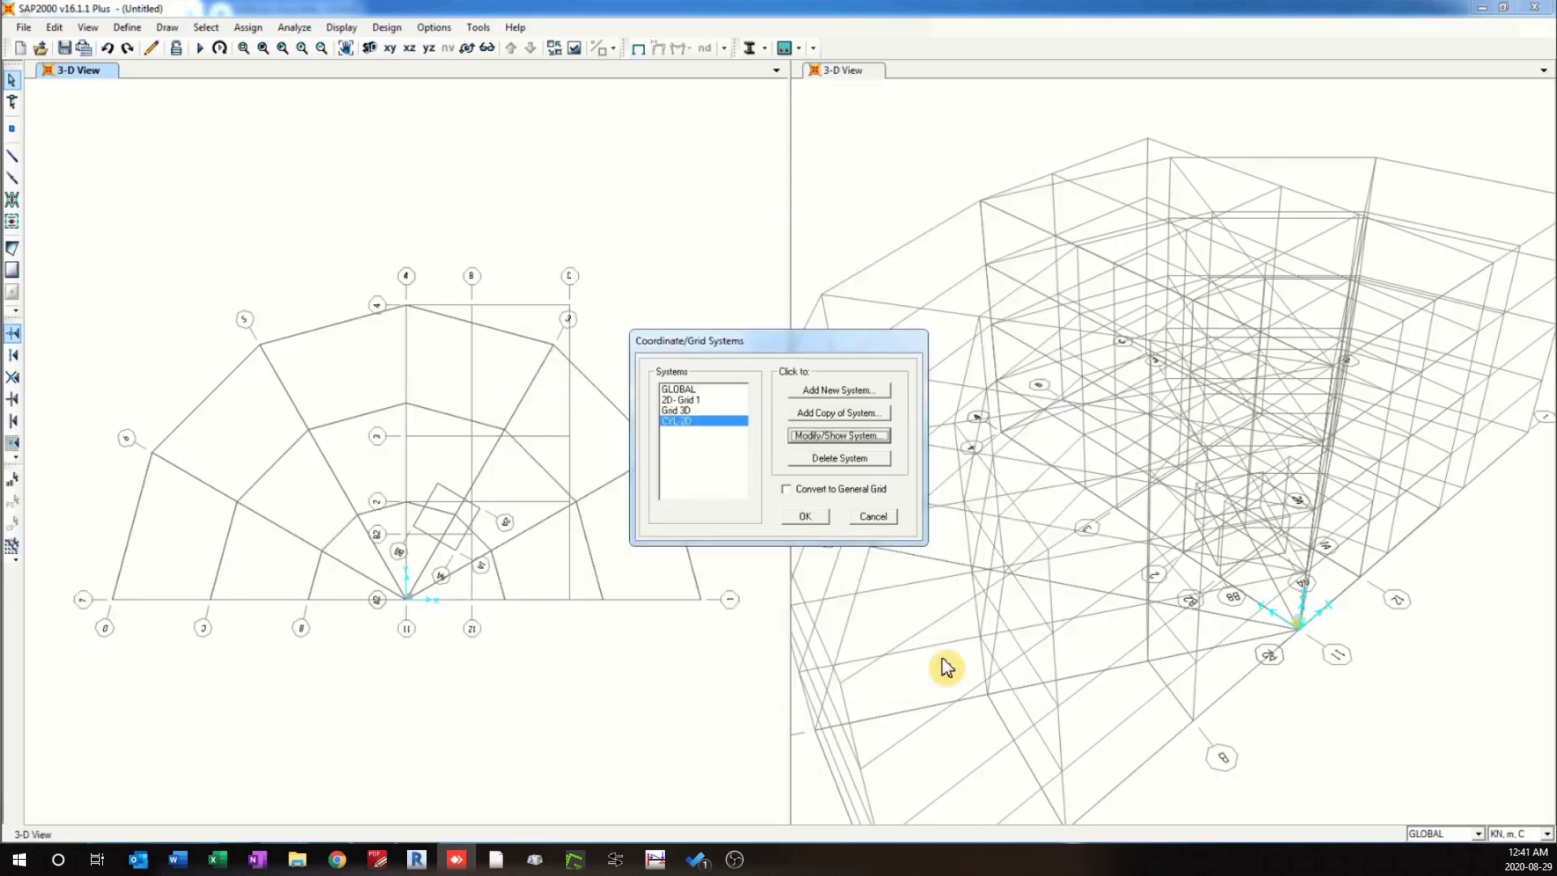
pyautogui.click(811, 526)
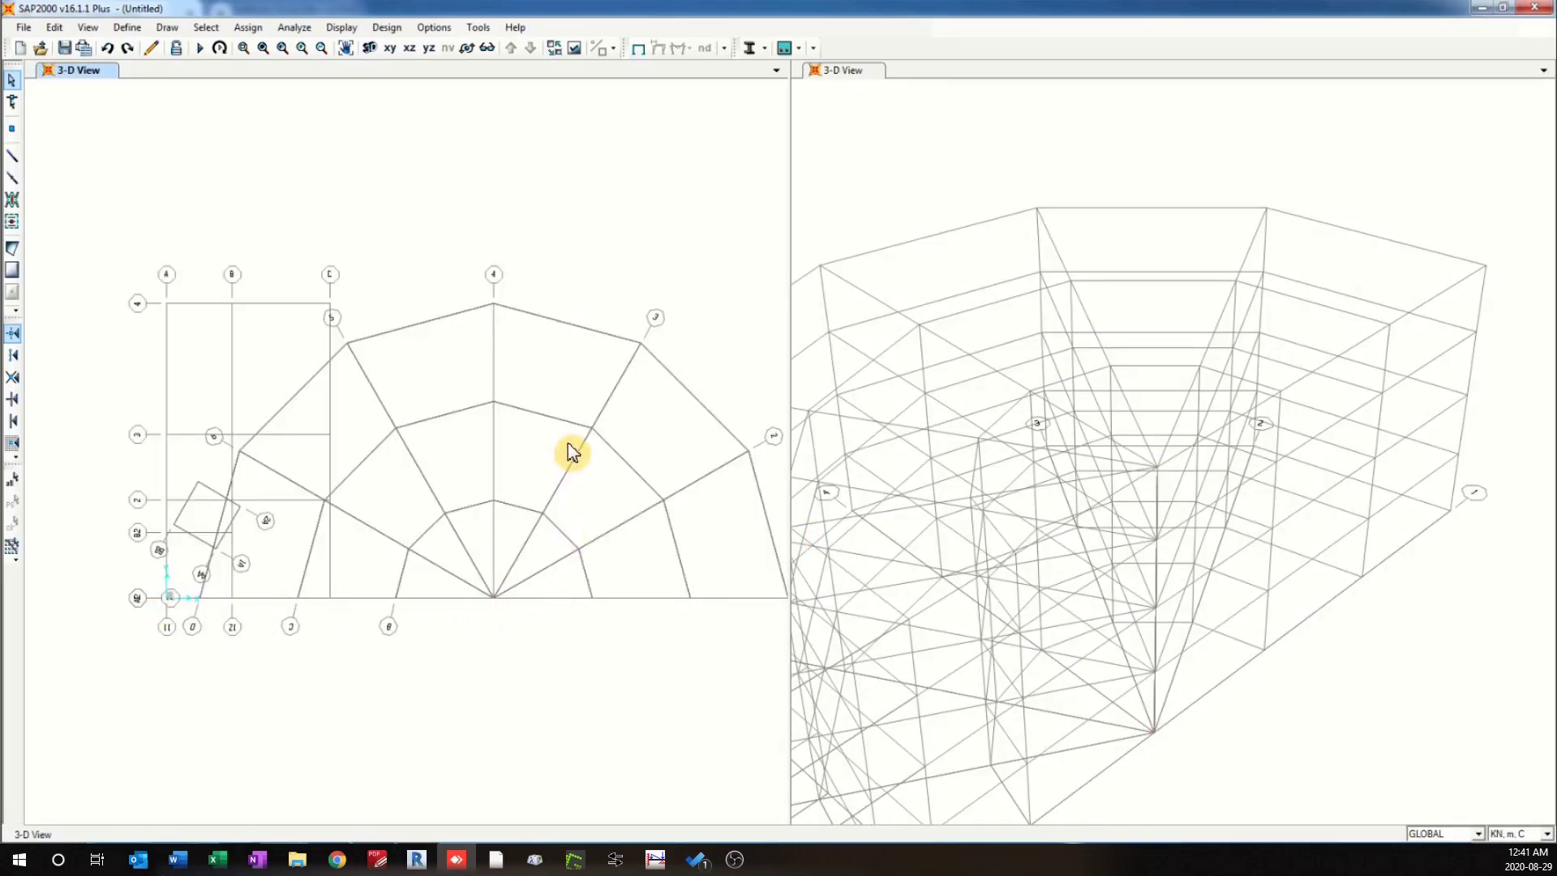
# Add a theta grid line with ID 8 at 210° to the CYL-2D system.
pyautogui.rightClick(577, 283)
pyautogui.click(614, 292)
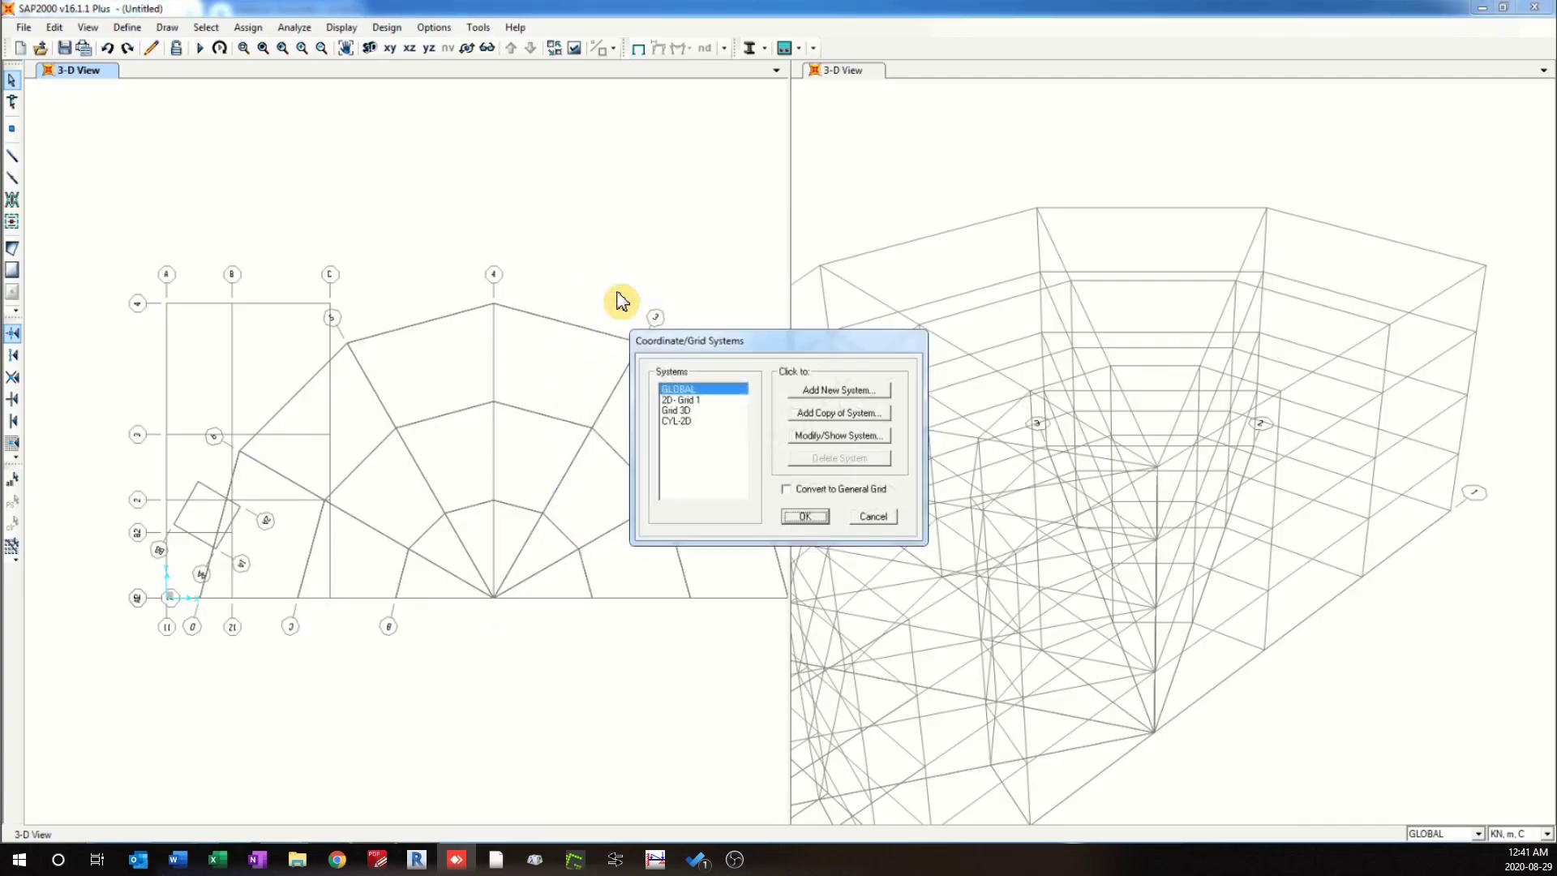
pyautogui.click(729, 420)
pyautogui.click(819, 445)
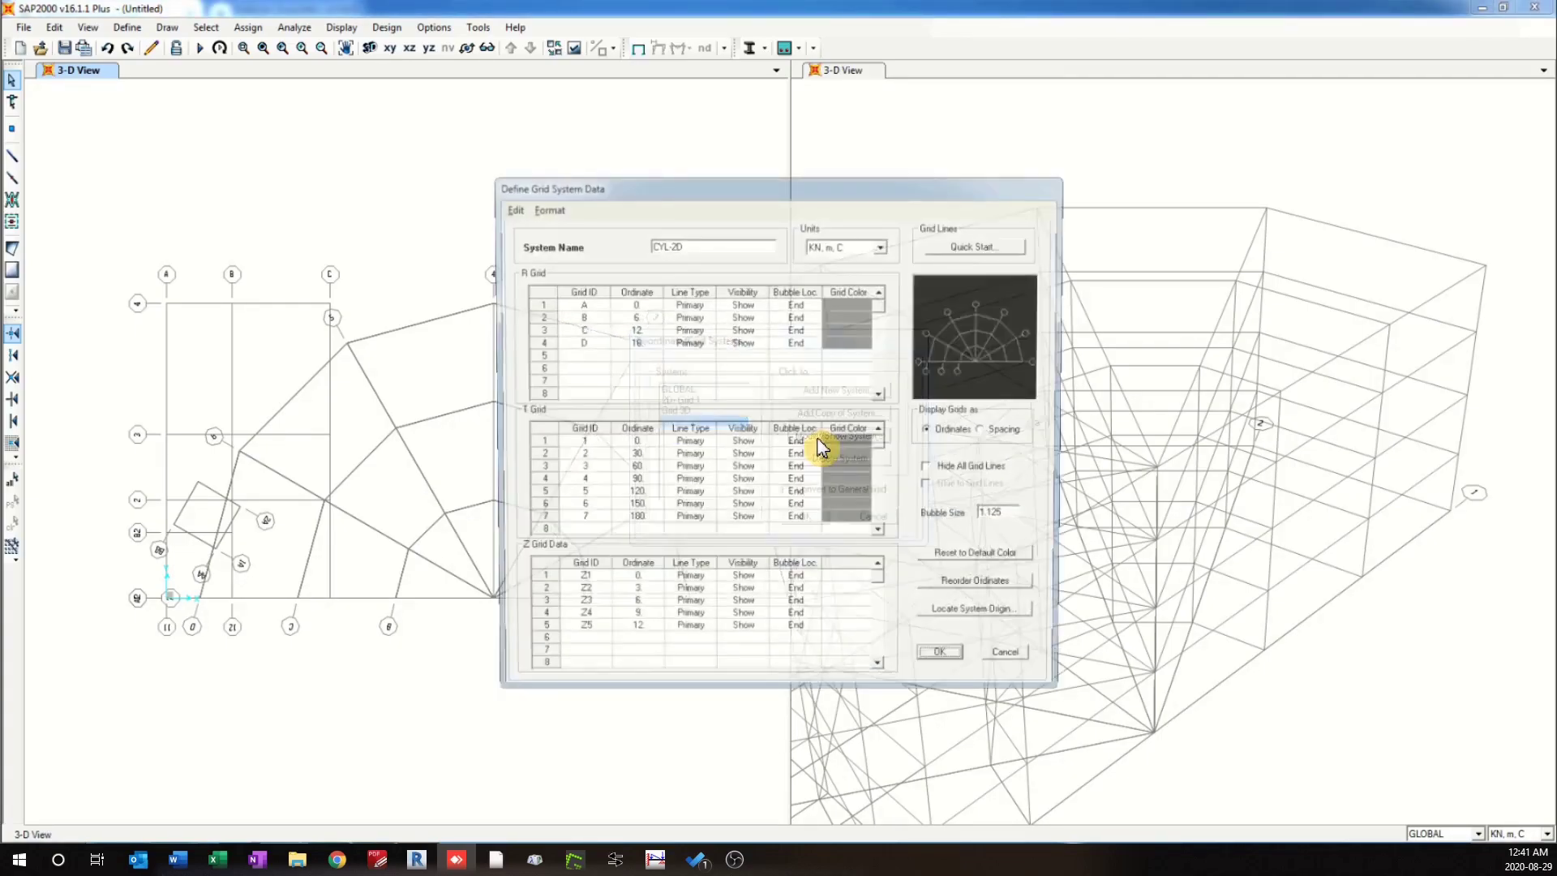
pyautogui.moveTo(699, 184); pyautogui.dragTo(1163, 95)
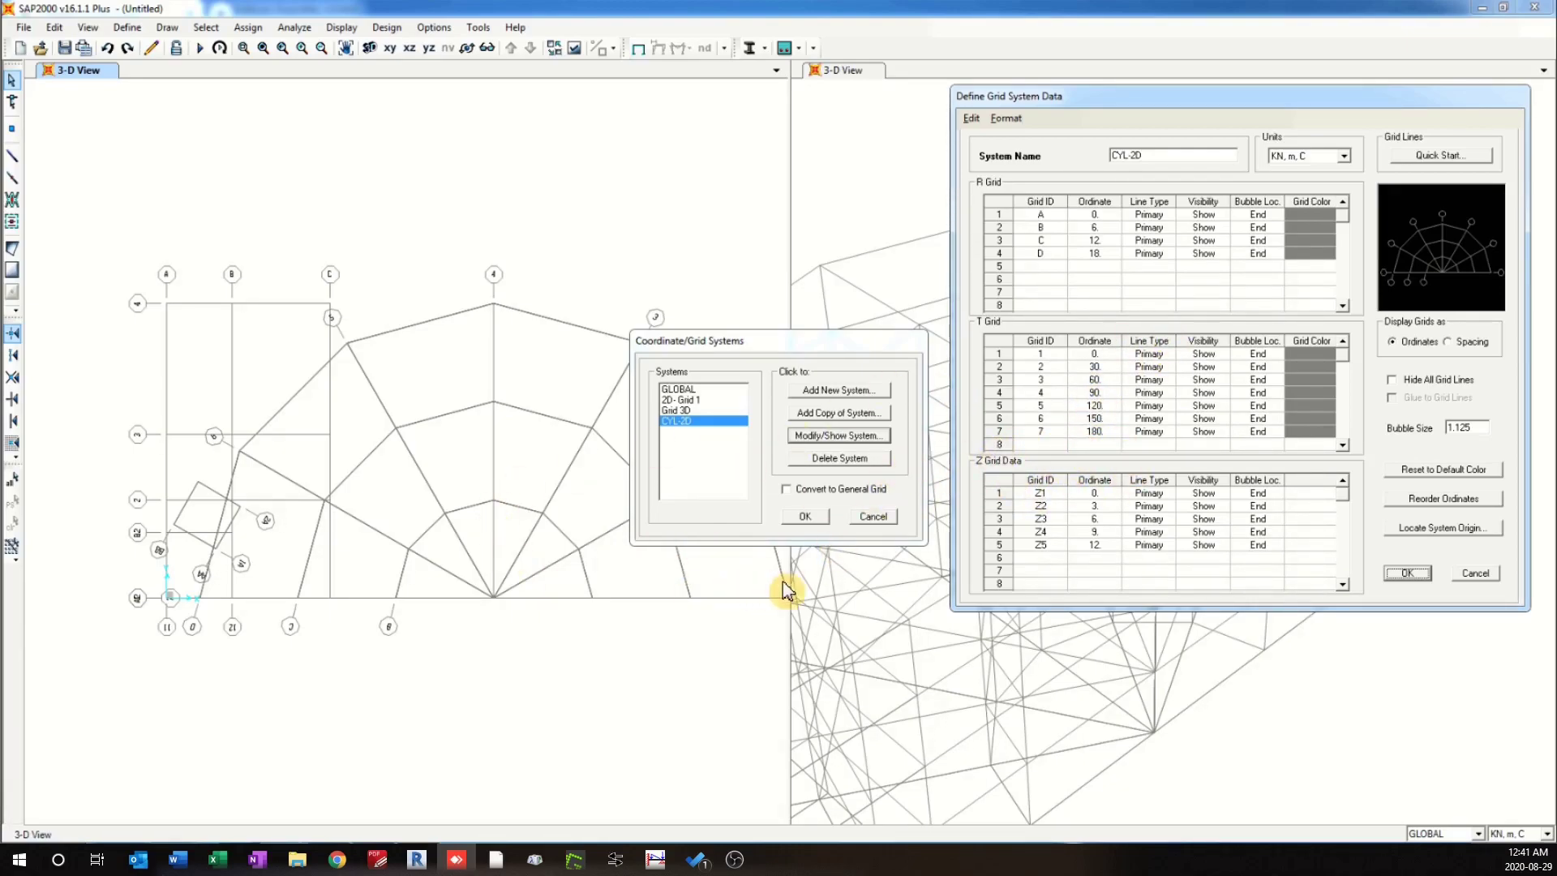
pyautogui.click(1045, 448)
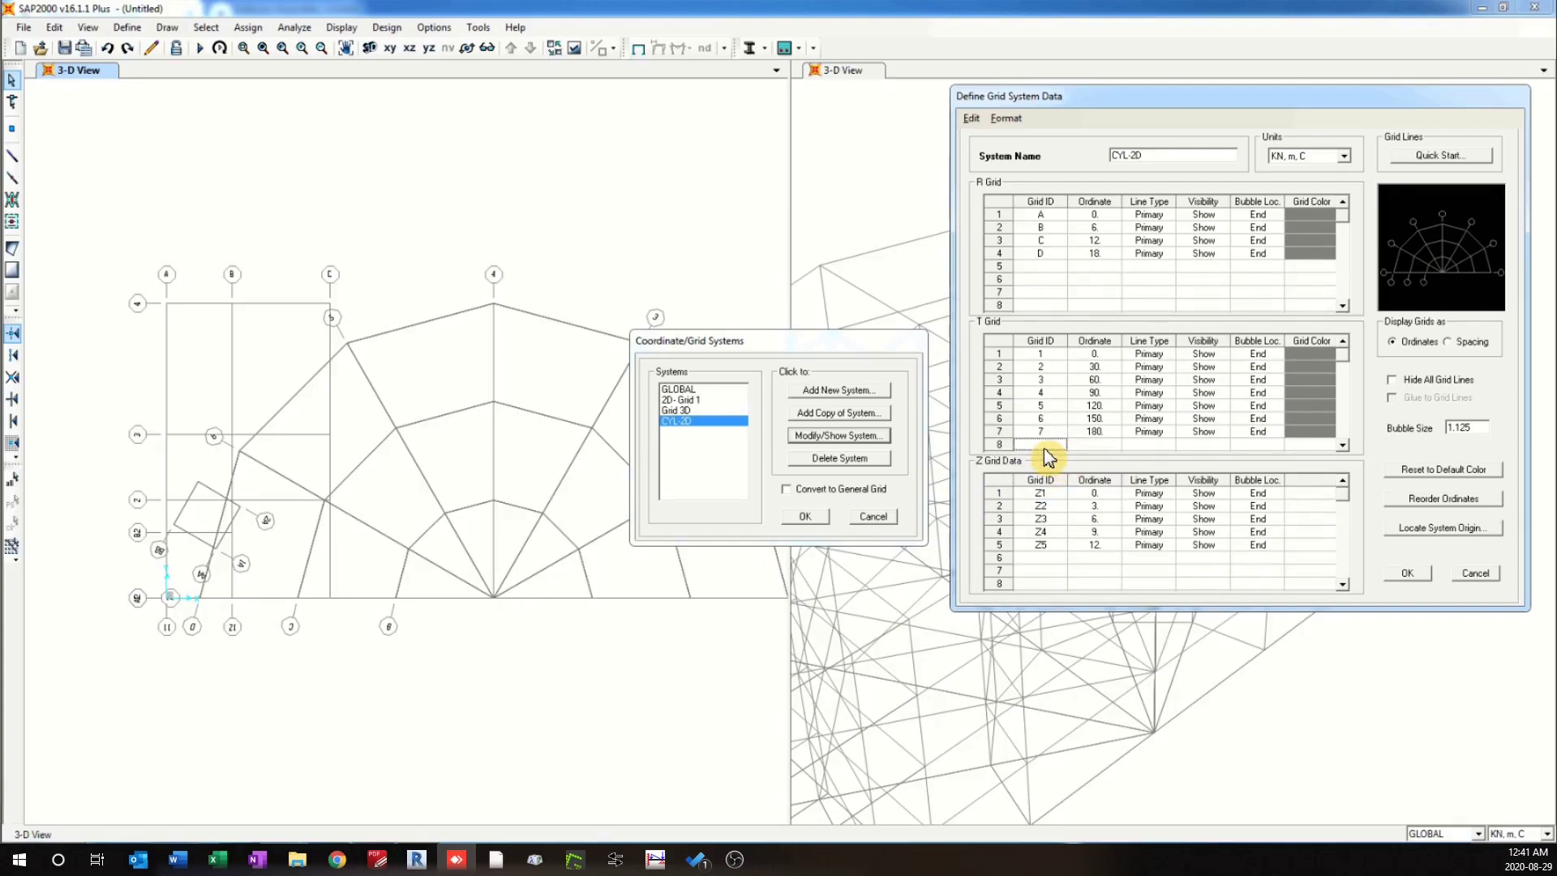
pyautogui.write('8')
pyautogui.click(1100, 438)
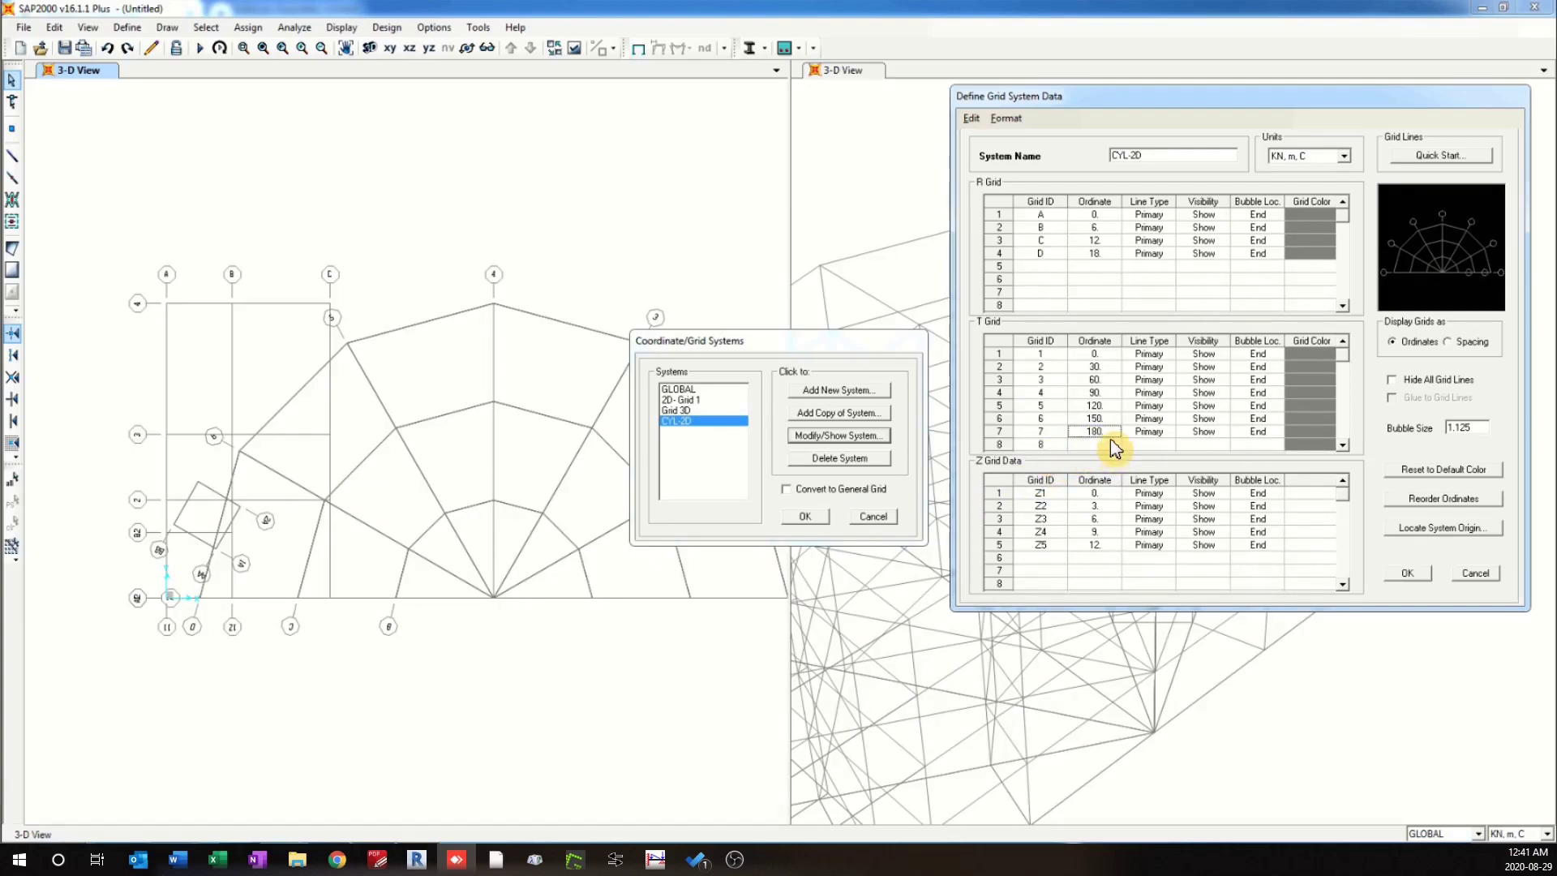
pyautogui.click(1103, 442)
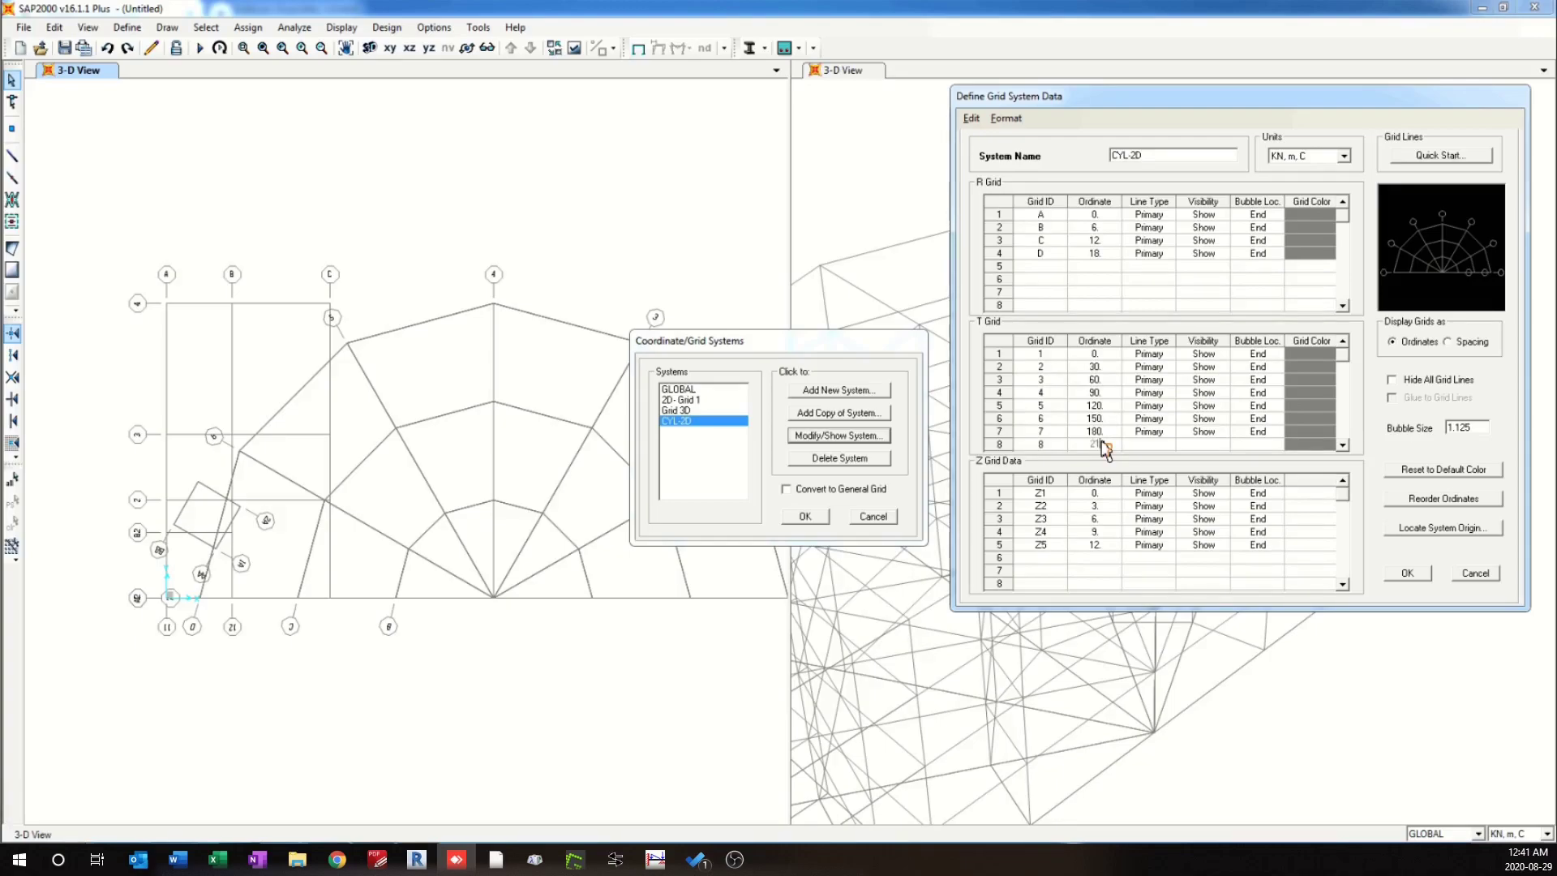
pyautogui.write('210')
# Give theta grid line 8 the Primary line type and Start bubble location, and close the grid system definitions.
pyautogui.click(1156, 448)
pyautogui.click(1259, 444)
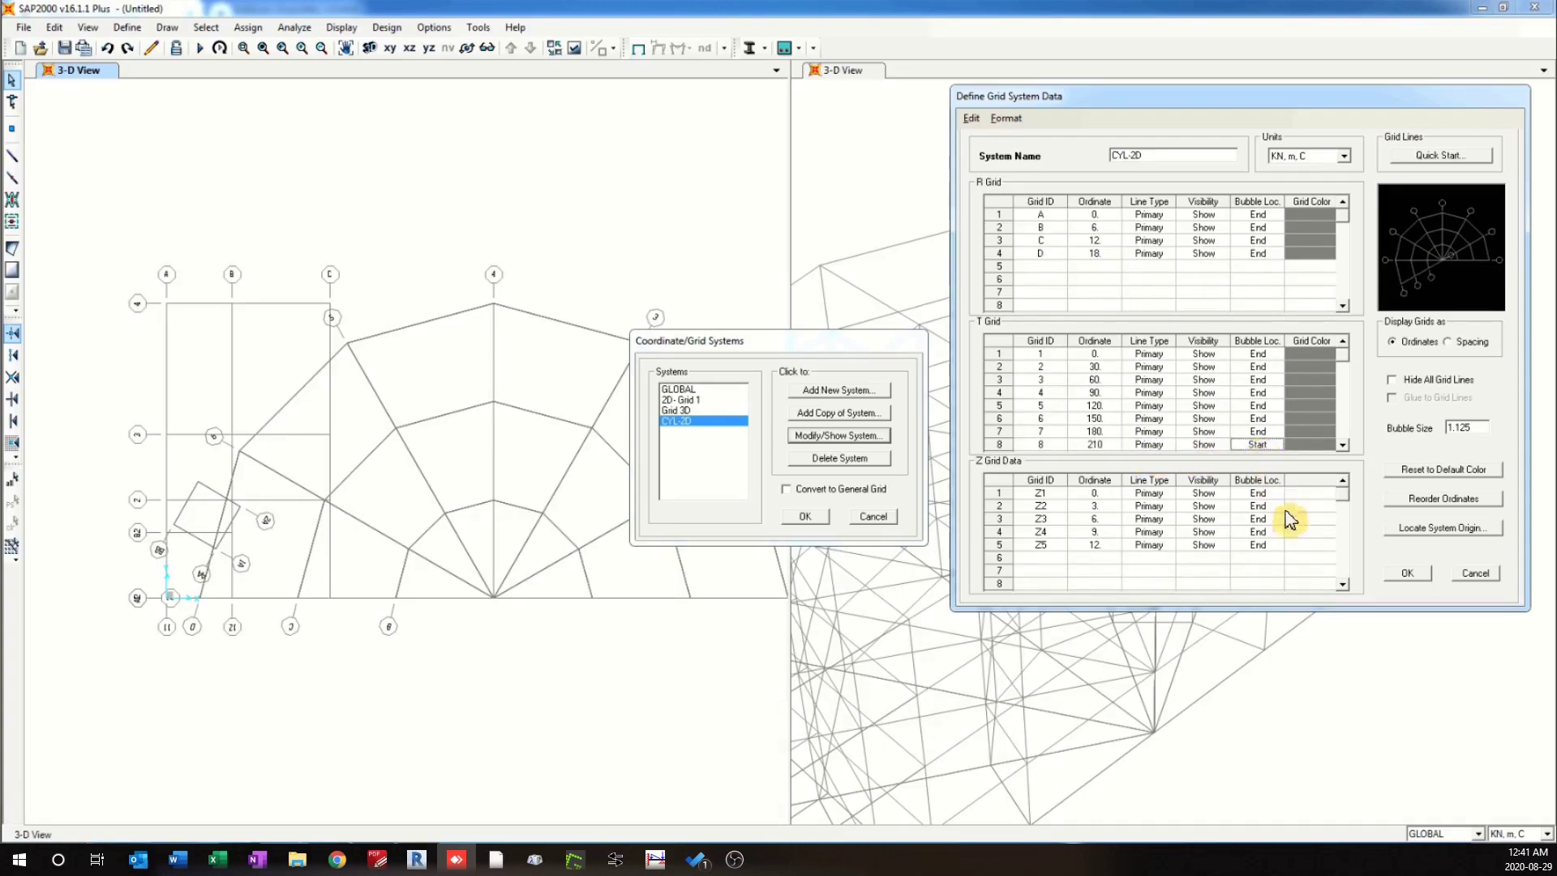
pyautogui.click(1405, 573)
pyautogui.click(871, 519)
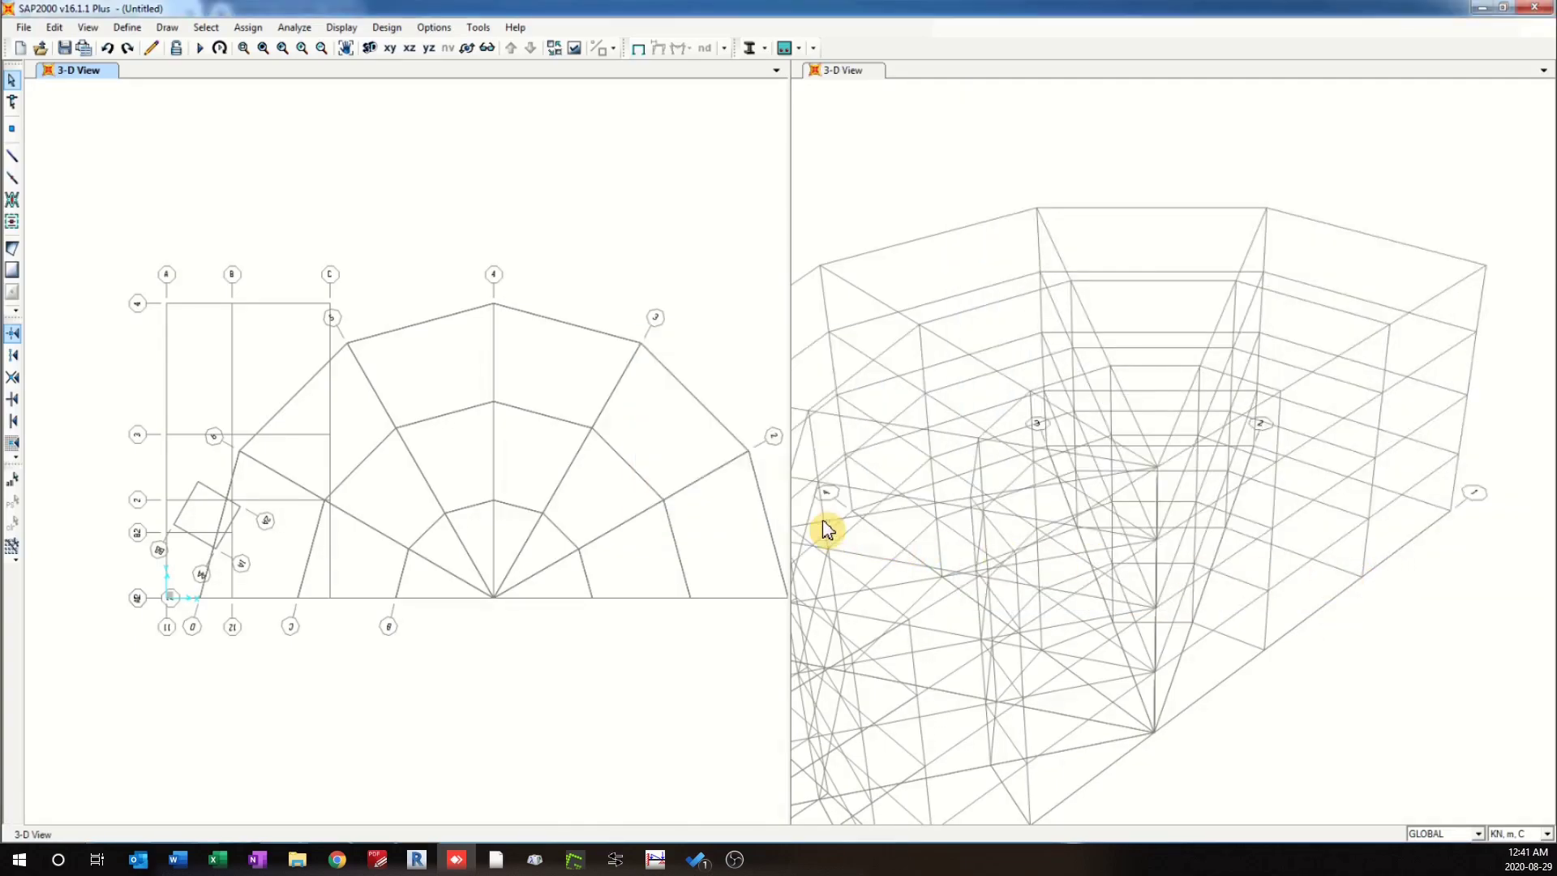